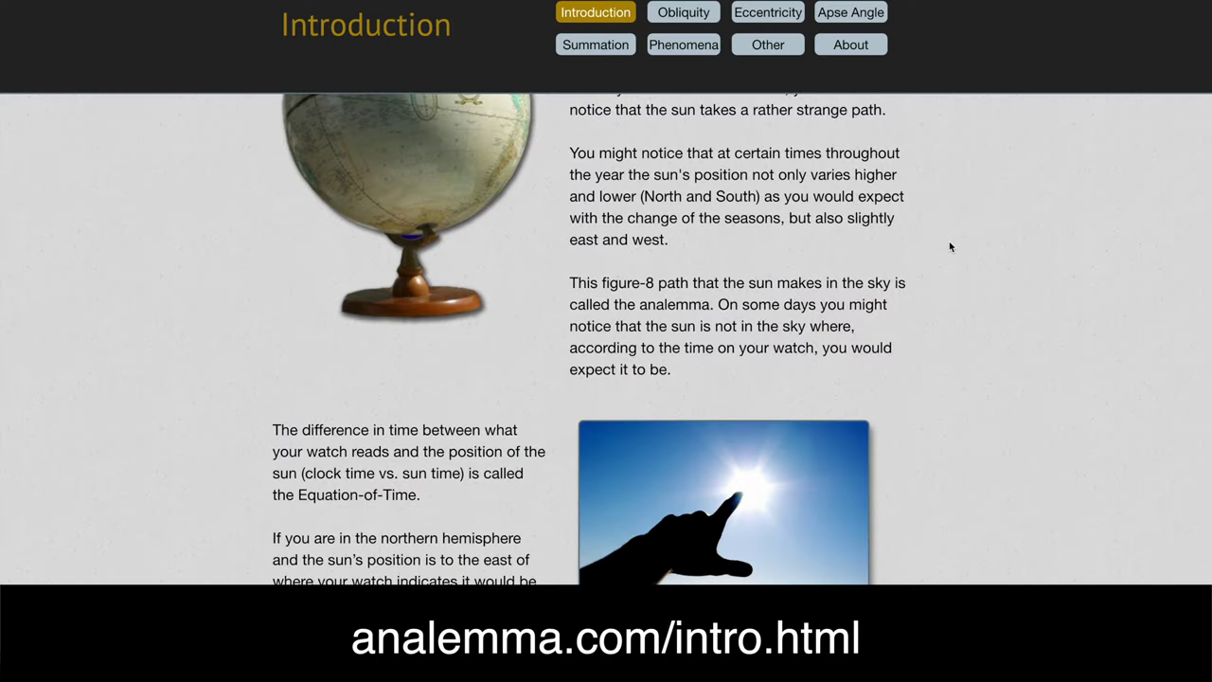
# - Read through the Introduction page and the Phenomena page of the analemma website
pyautogui.scroll(-3, 951, 246)
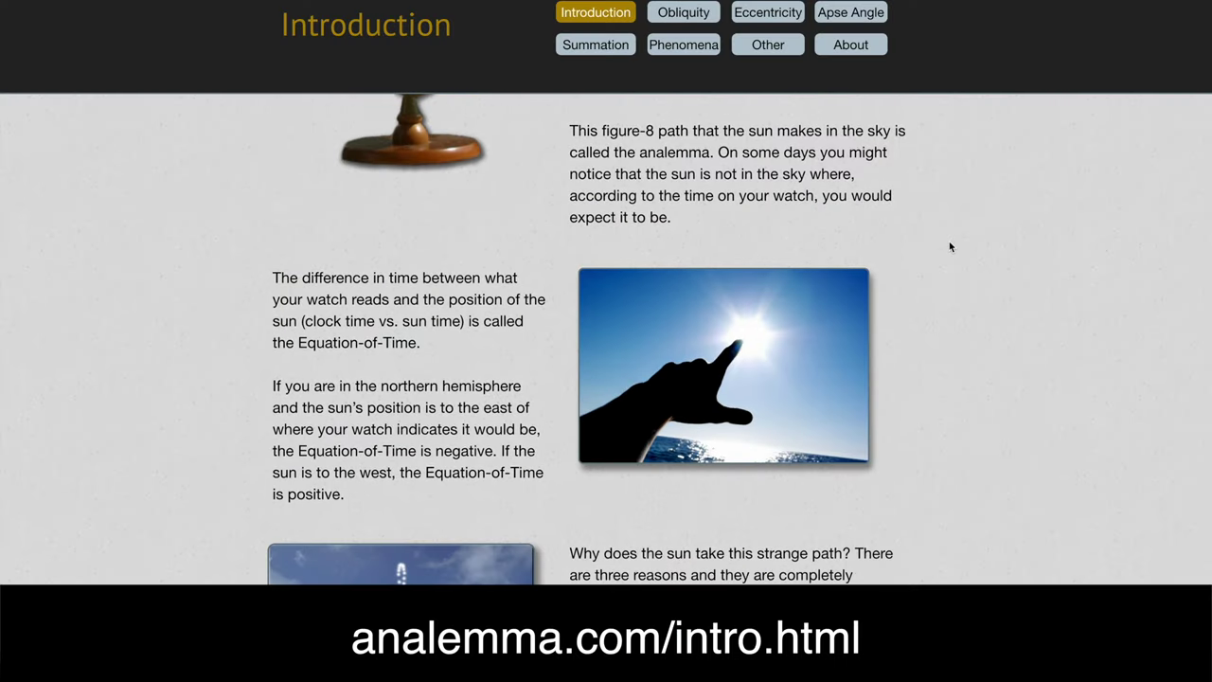
pyautogui.scroll(-3, 951, 246)
pyautogui.scroll(-1, 950, 246)
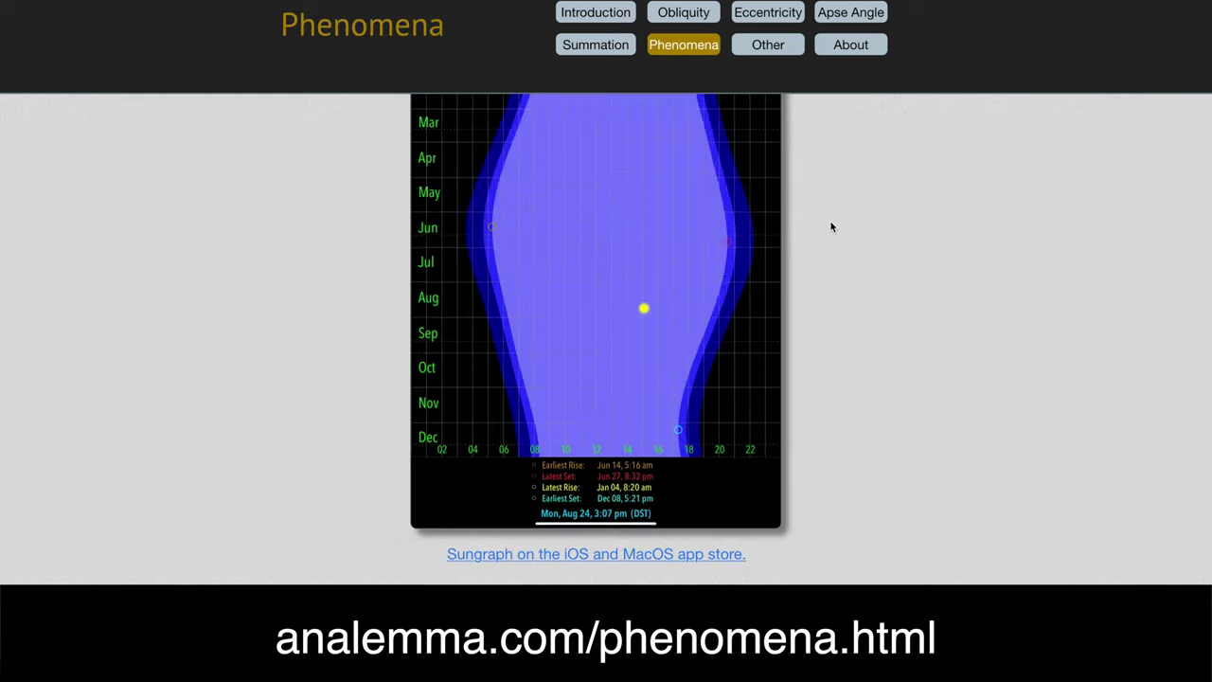
pyautogui.scroll(-5, 831, 226)
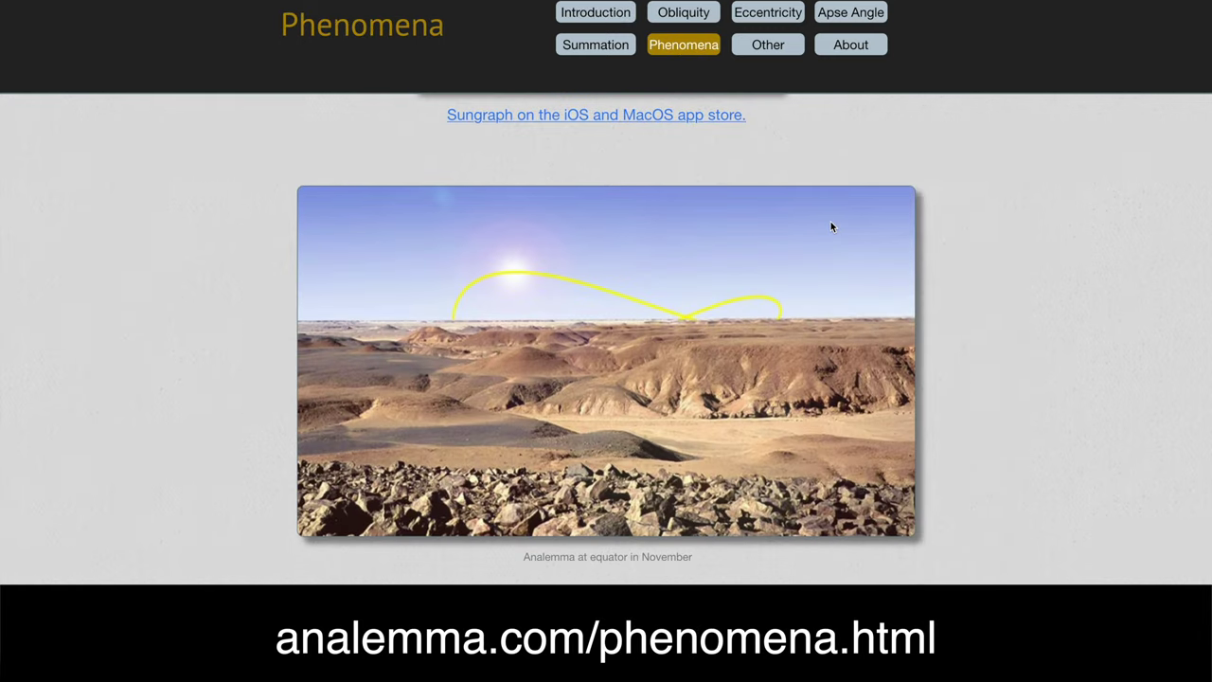
pyautogui.scroll(-4, 831, 226)
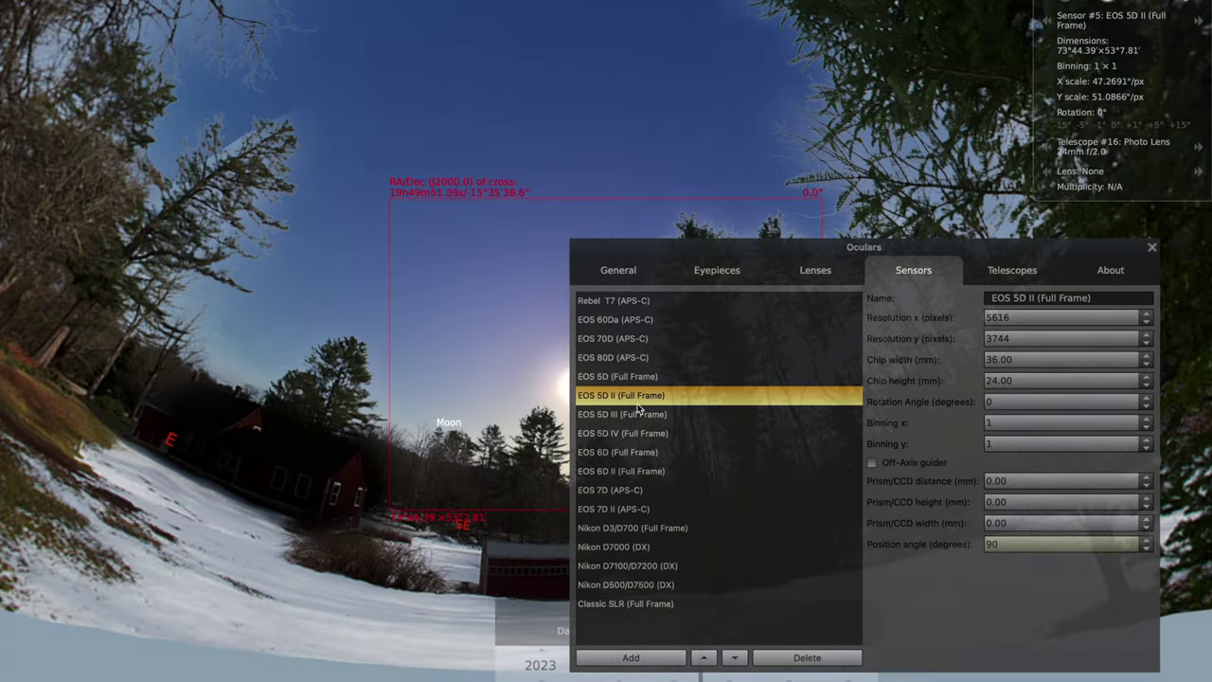
# - Lower the EOS 5D II sensor's position angle in the Oculars settings and switch to the telescope before Photo Lens 24mm f/2.0
pyautogui.click(1147, 550)
pyautogui.click(1151, 246)
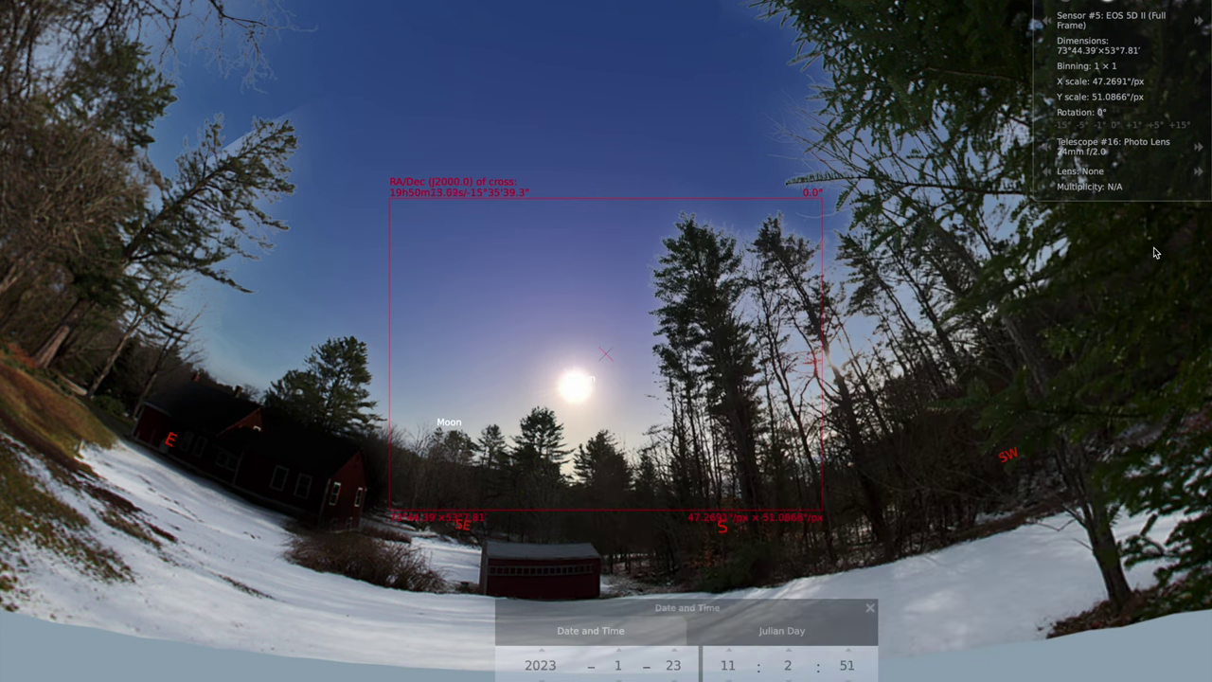
pyautogui.click(1045, 147)
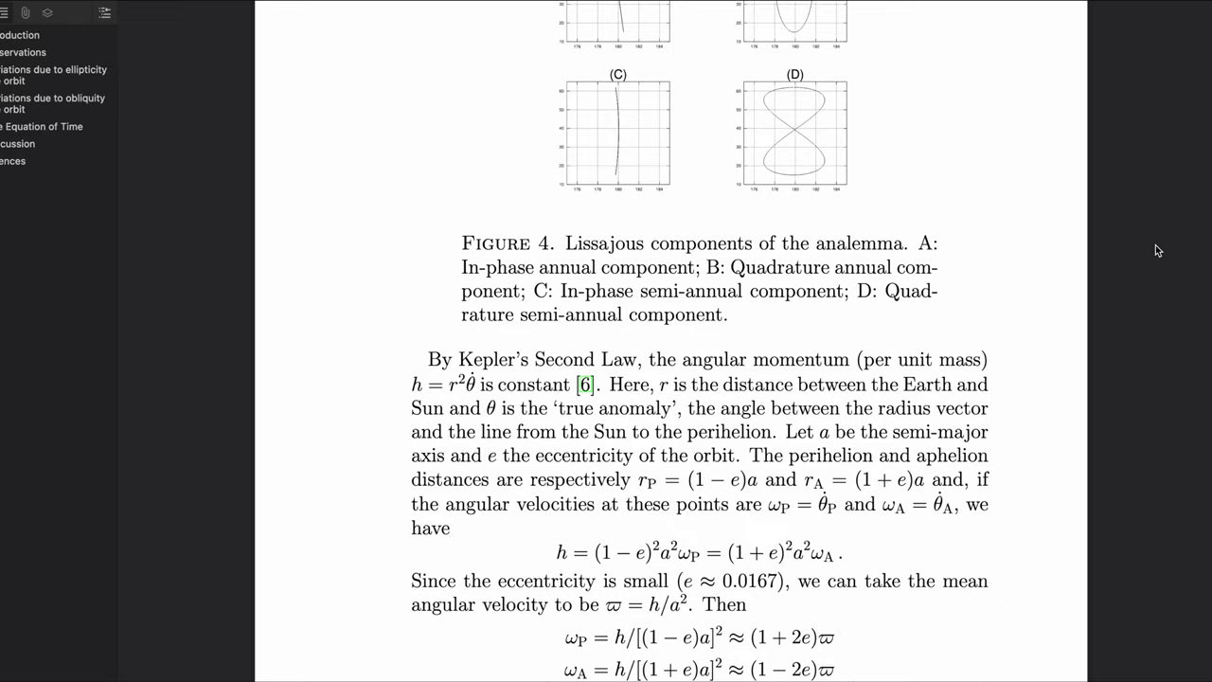
# - Read the paper from the Lissajous components figure through the section on variations due to obliquity of the orbit
pyautogui.scroll(-15, 1155, 245)
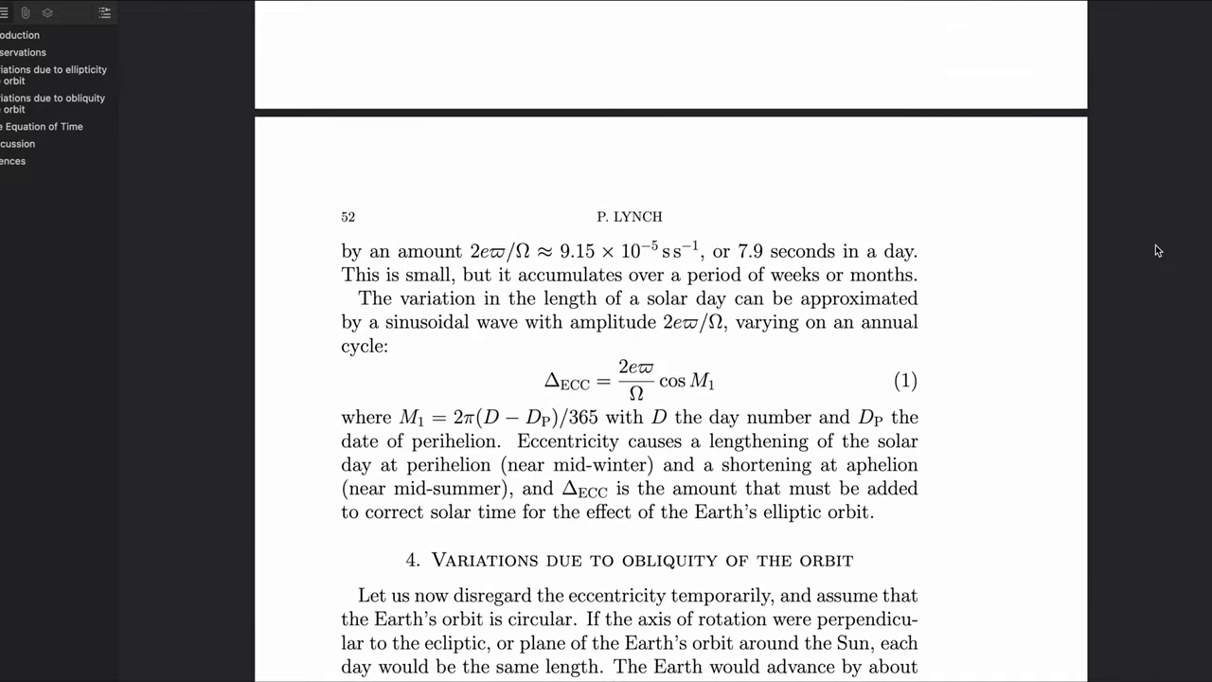
pyautogui.scroll(-10, 1155, 248)
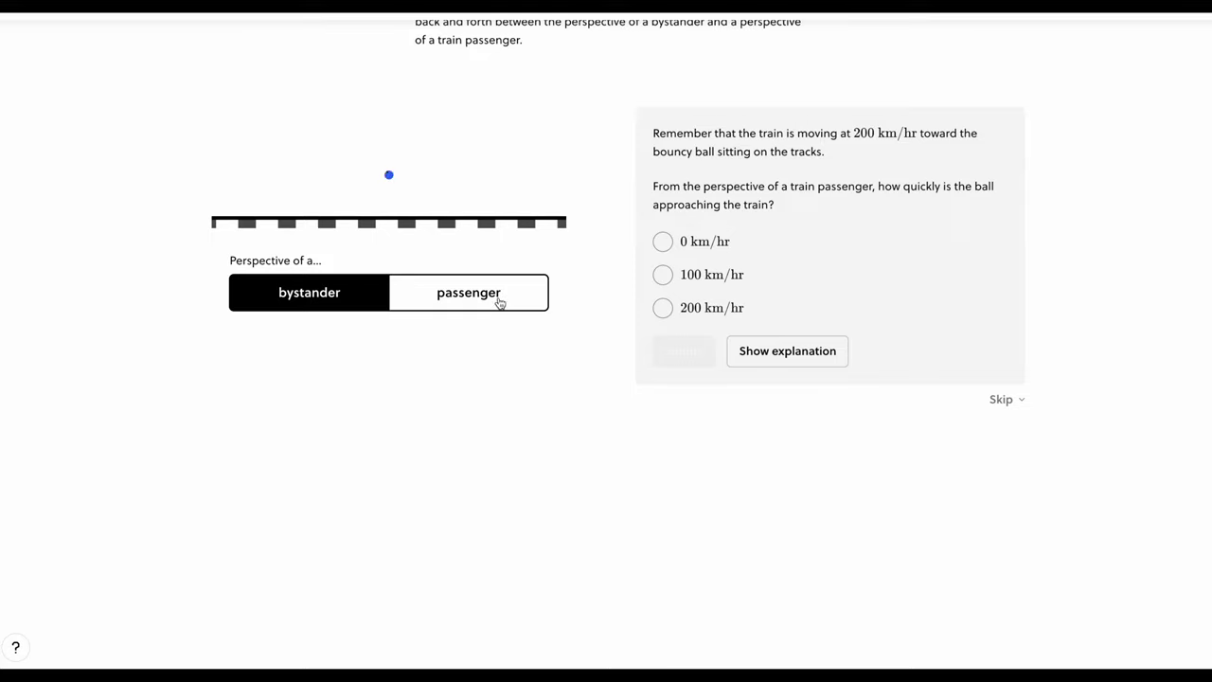
# - Show the train example from the passenger's perspective and look through the Brilliant home page
pyautogui.click(500, 303)
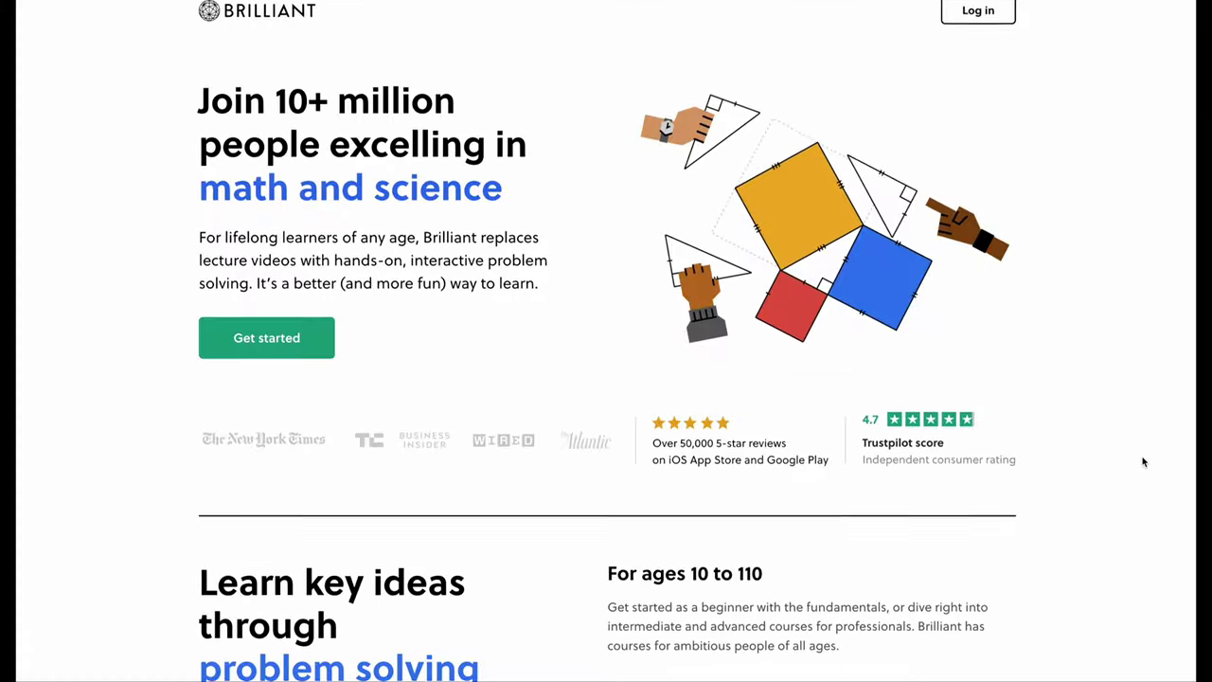
pyautogui.scroll(-5, 1142, 460)
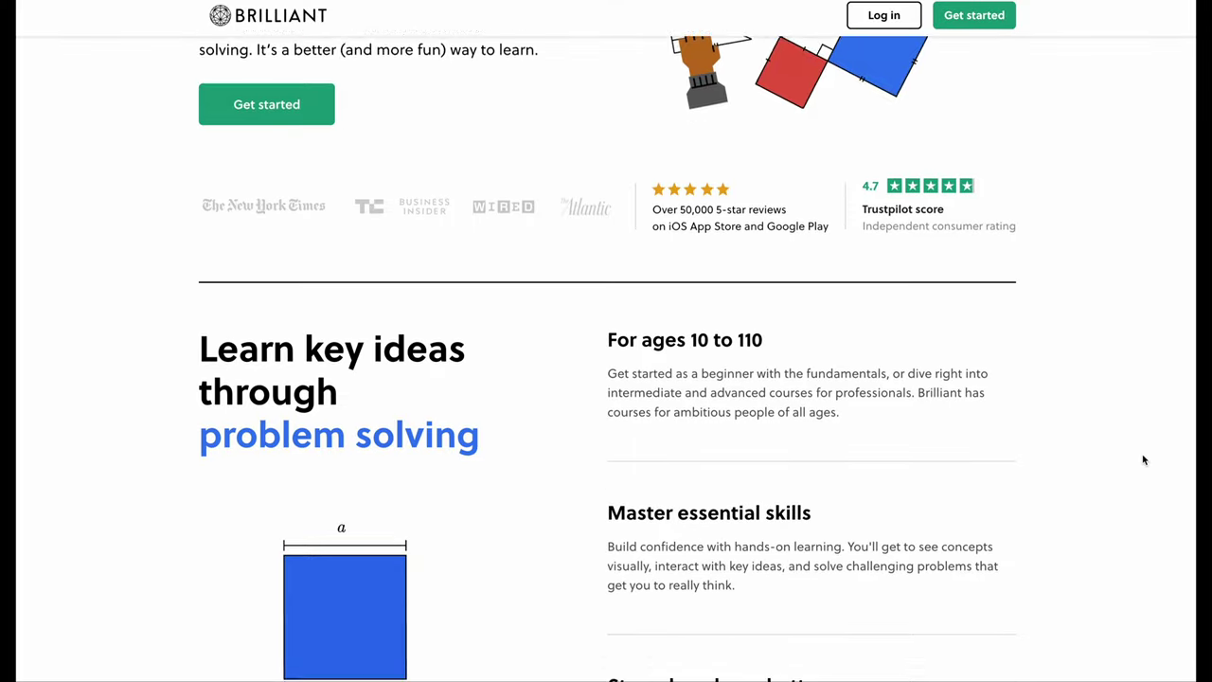
pyautogui.scroll(-3, 1143, 461)
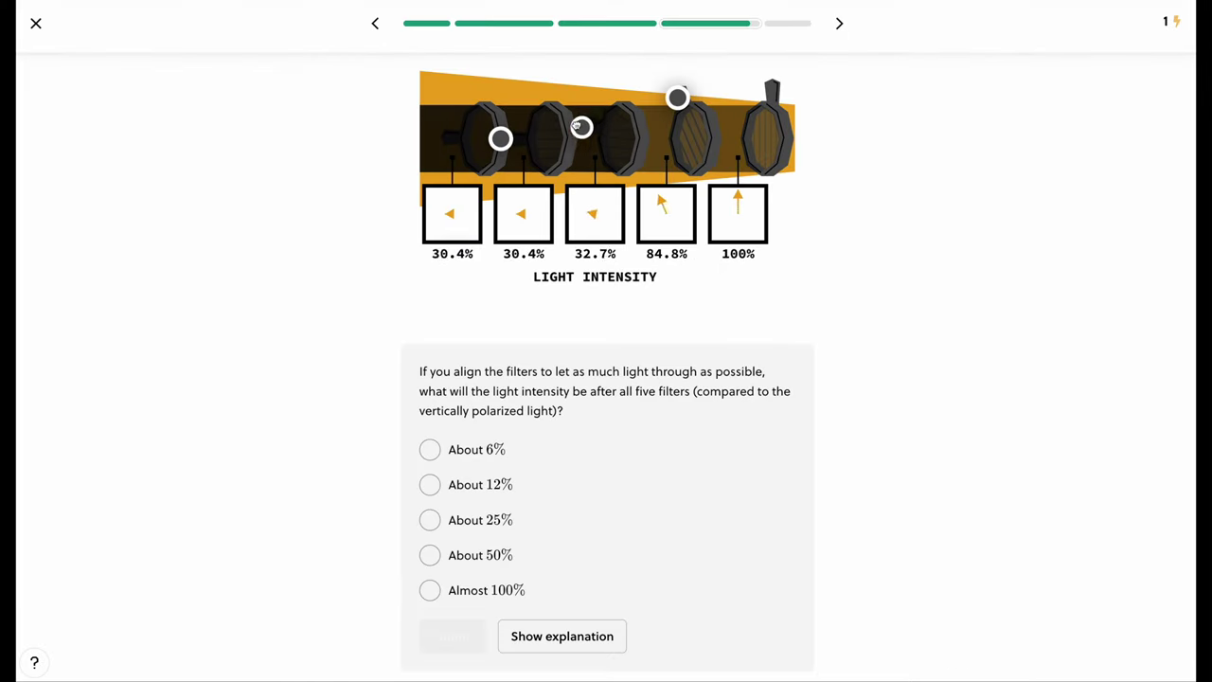
# - Rotate two of the middle polarizing filters to let more light through
pyautogui.moveTo(581, 124); pyautogui.dragTo(593, 114)
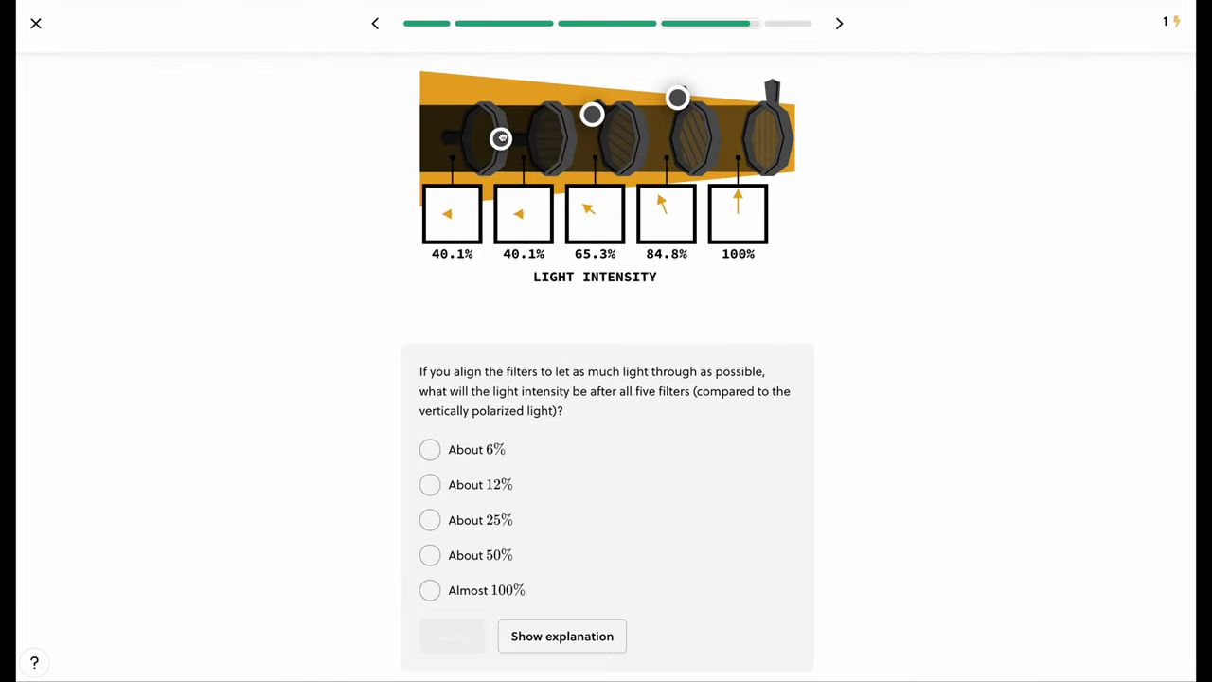
pyautogui.moveTo(500, 138); pyautogui.dragTo(509, 125)
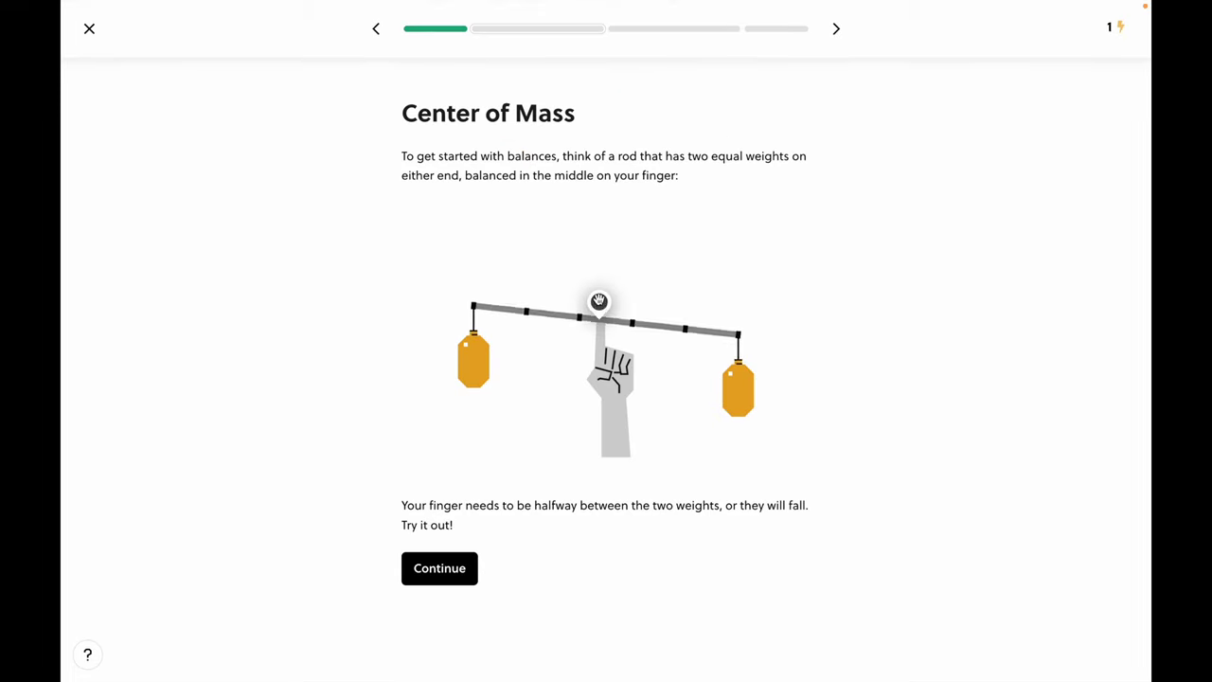
# - Shift the balancing finger toward one weight, and turn the five-gear train before continuing the gears lesson
pyautogui.moveTo(598, 301); pyautogui.dragTo(544, 301)
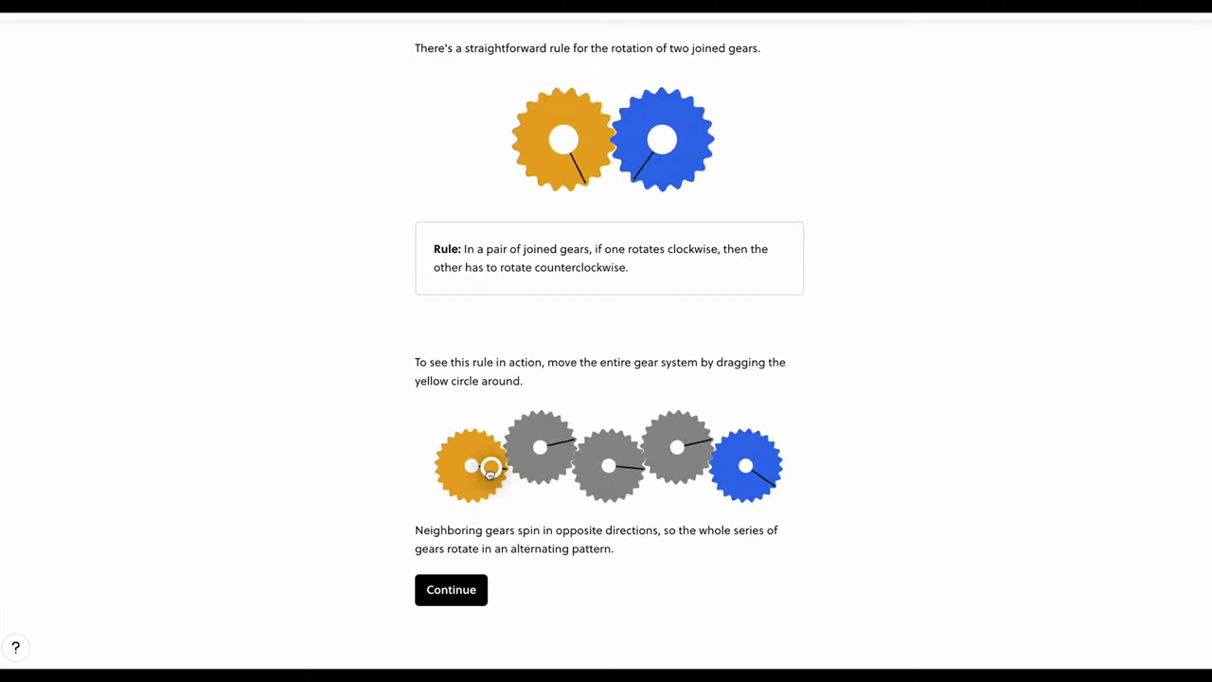
pyautogui.moveTo(489, 470); pyautogui.dragTo(457, 449)
pyautogui.click(453, 592)
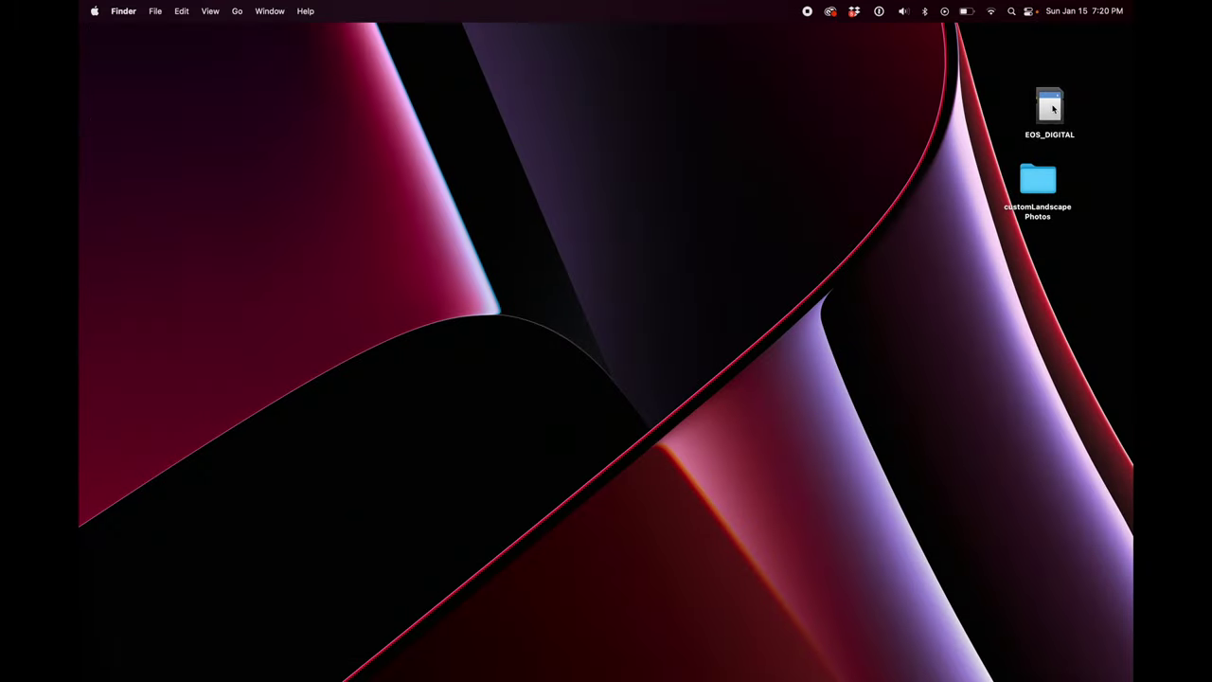
# - View the CR3 photos in DCIM/100EOS_R on the EOS_DIGITAL card and close the window
pyautogui.click(1050, 110)
pyautogui.doubleClick(1025, 122)
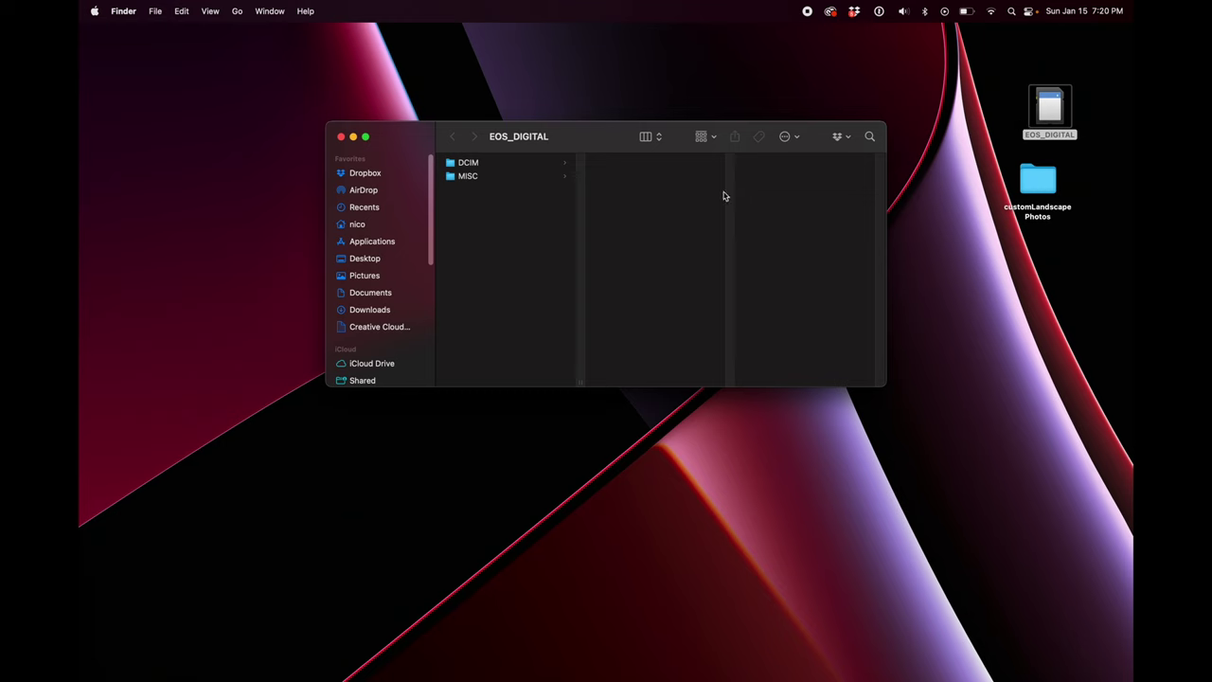
pyautogui.click(561, 166)
pyautogui.click(636, 165)
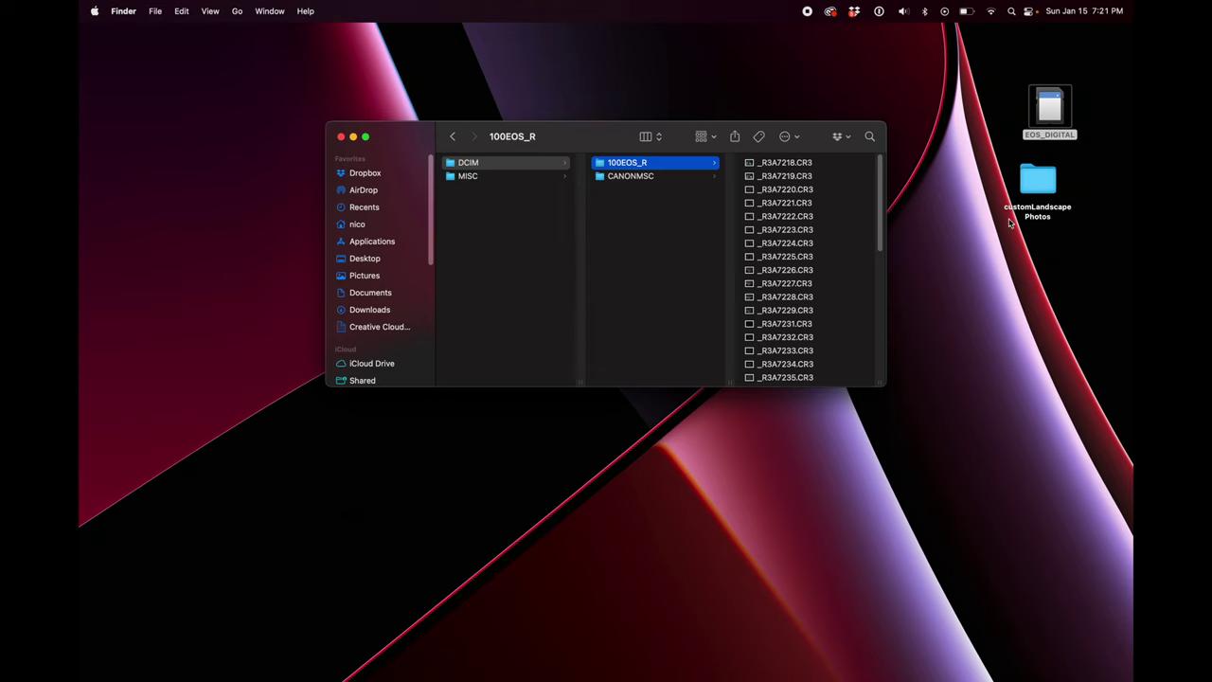
pyautogui.click(340, 137)
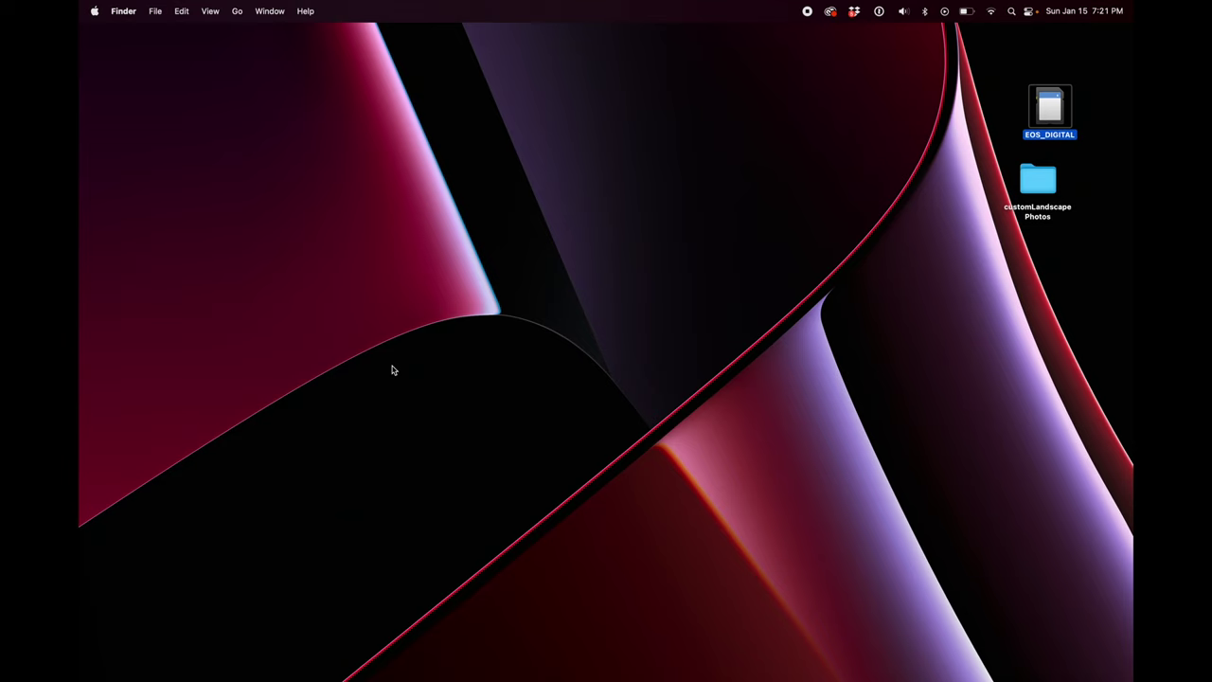
# - Switch to PTGui Pro and inspect the stitched panorama of the project's source images in the Panorama Editor
pyautogui.moveTo(532, 674)
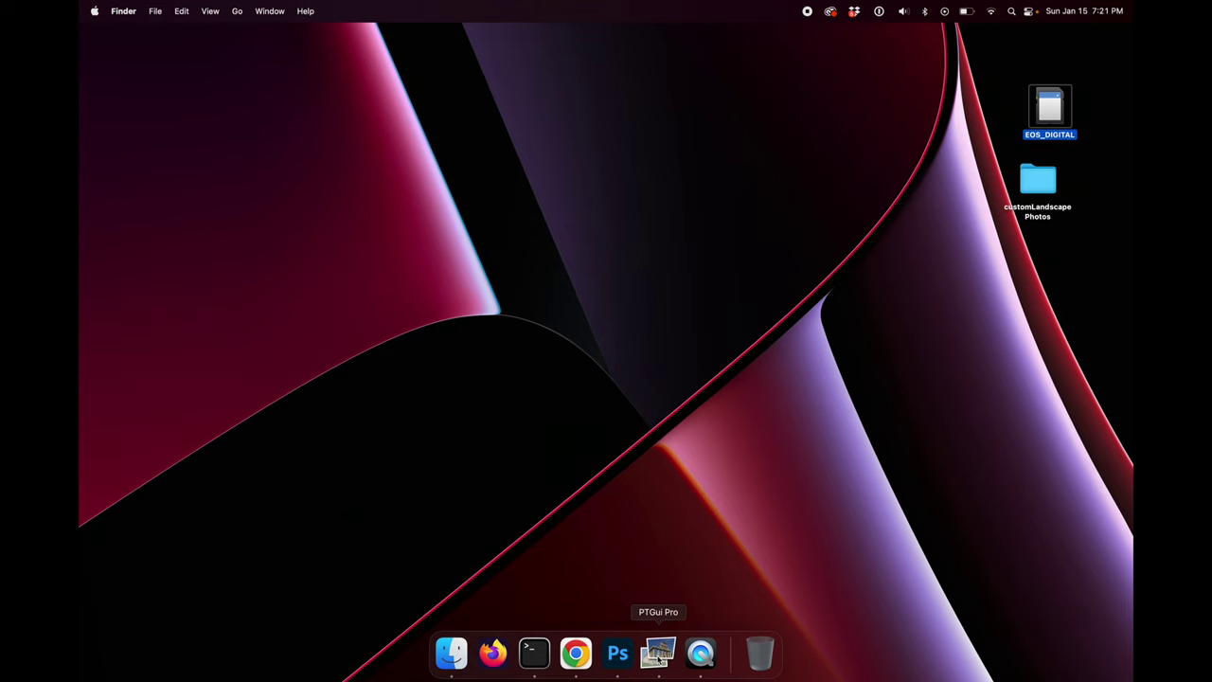
pyautogui.click(659, 654)
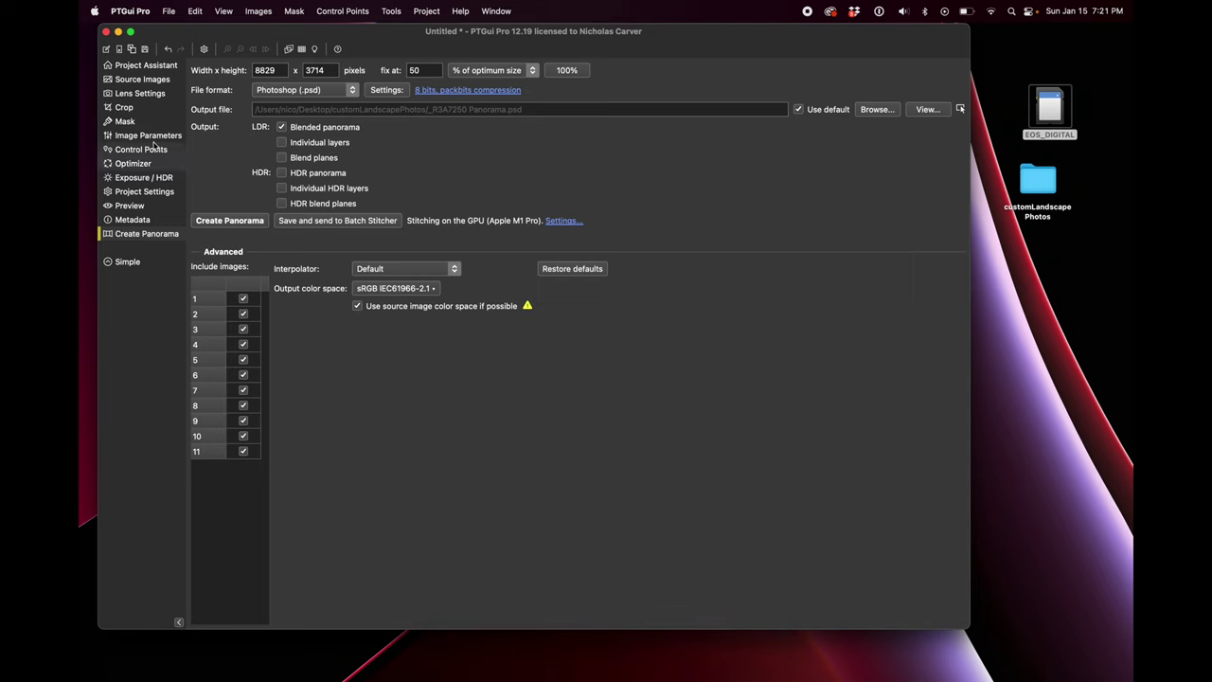
pyautogui.click(142, 65)
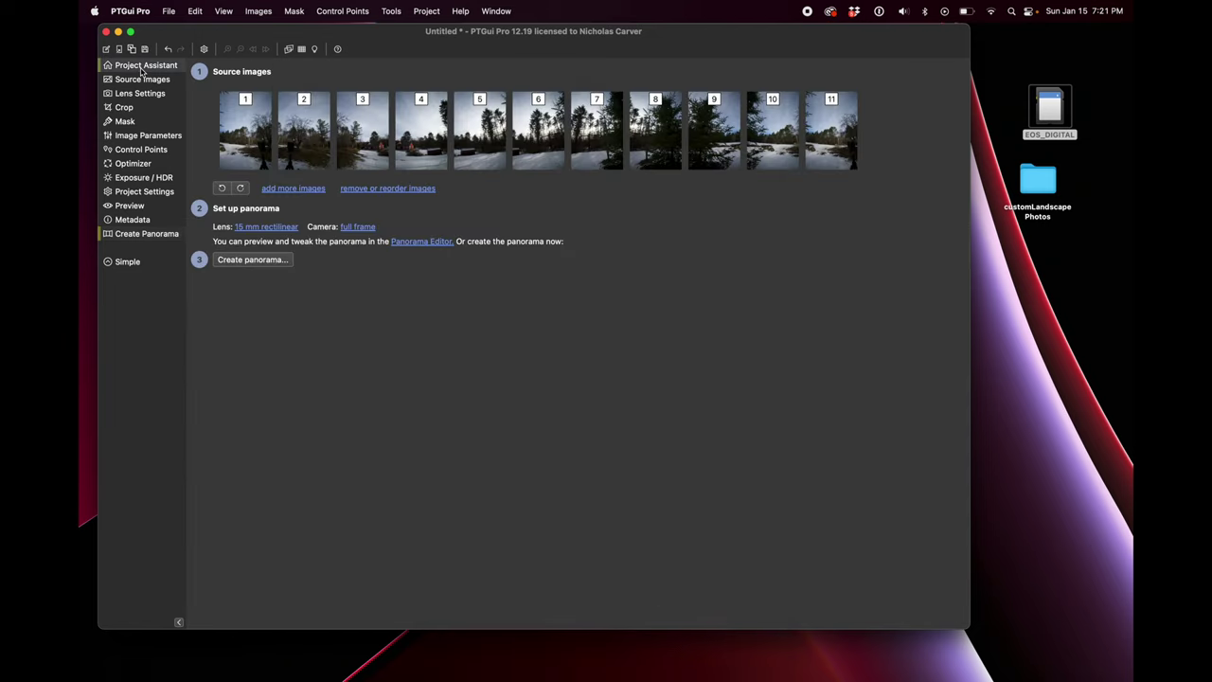
pyautogui.click(421, 241)
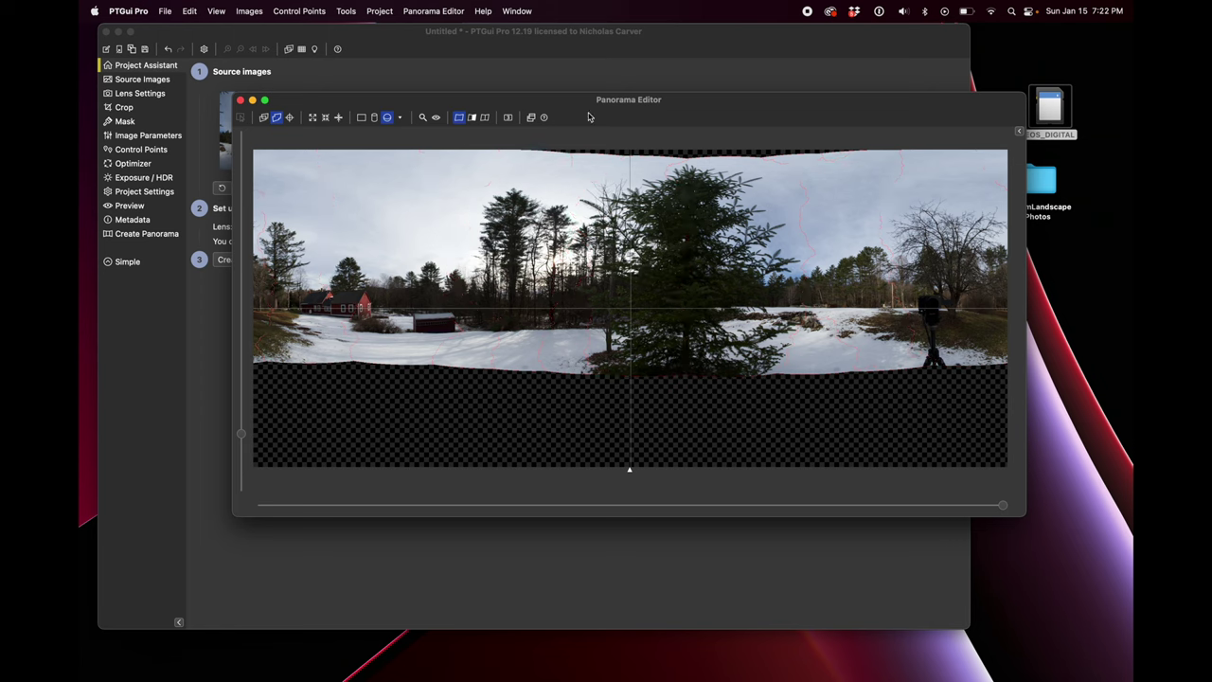
pyautogui.click(240, 100)
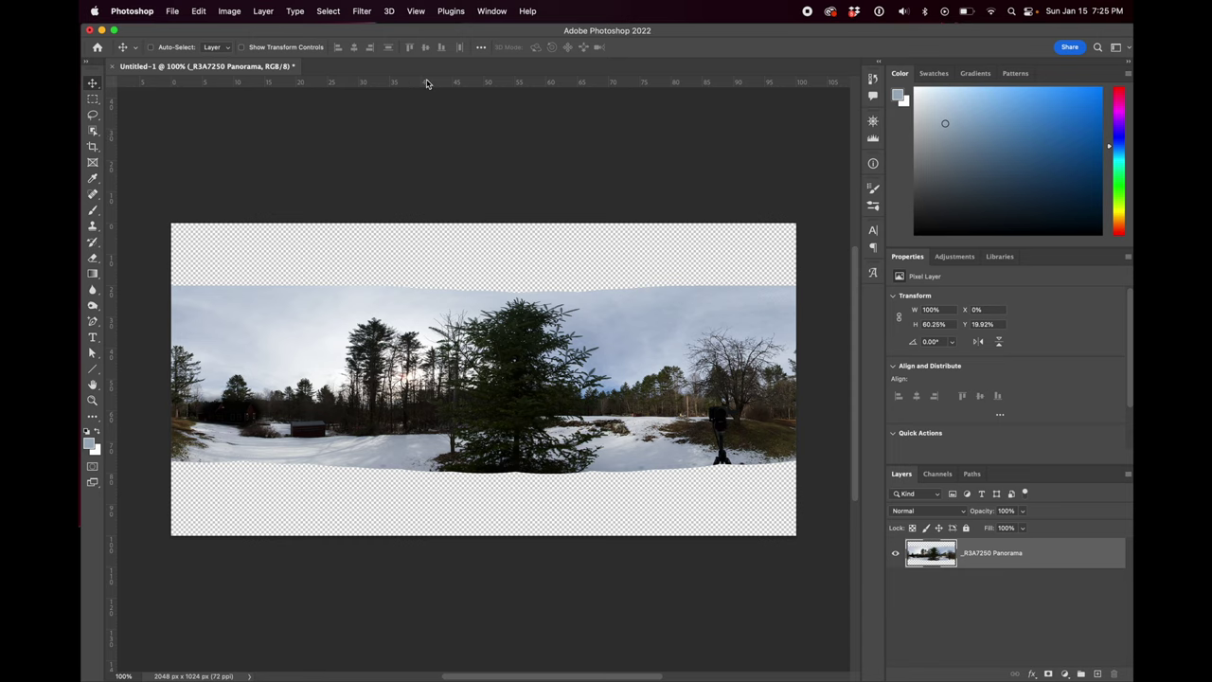
# - Place a horizontal guide at 50% of the canvas height
pyautogui.press('super+r')
pyautogui.press('super+r')
pyautogui.moveTo(448, 88); pyautogui.dragTo(467, 379)
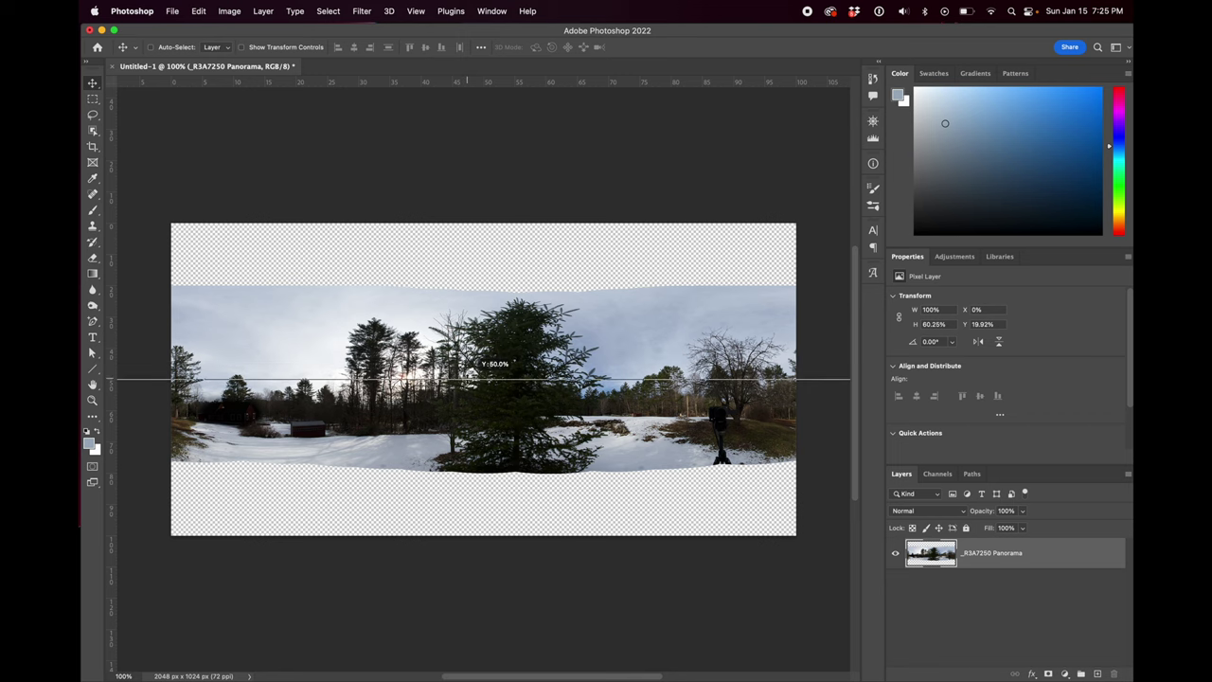
pyautogui.moveTo(467, 378); pyautogui.dragTo(467, 379)
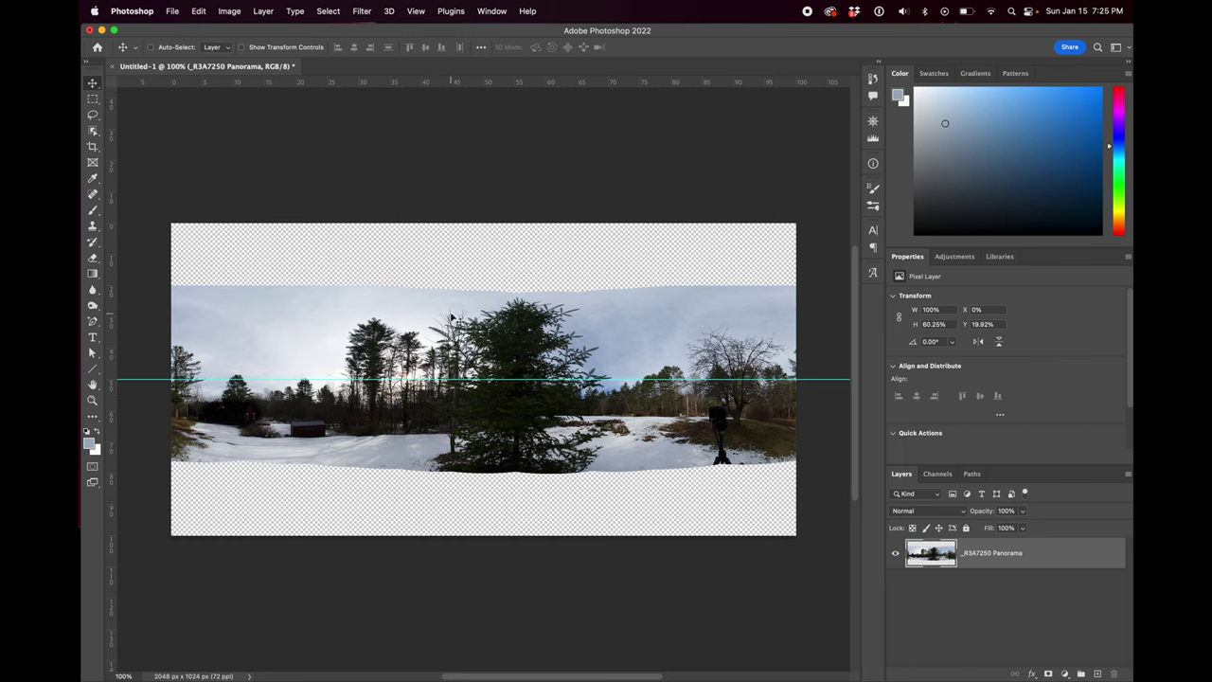
# - Move the panorama layer straight up by about 12.8% to align its horizon with the guide, and remove the guide
pyautogui.moveTo(464, 350); pyautogui.dragTo(471, 283)
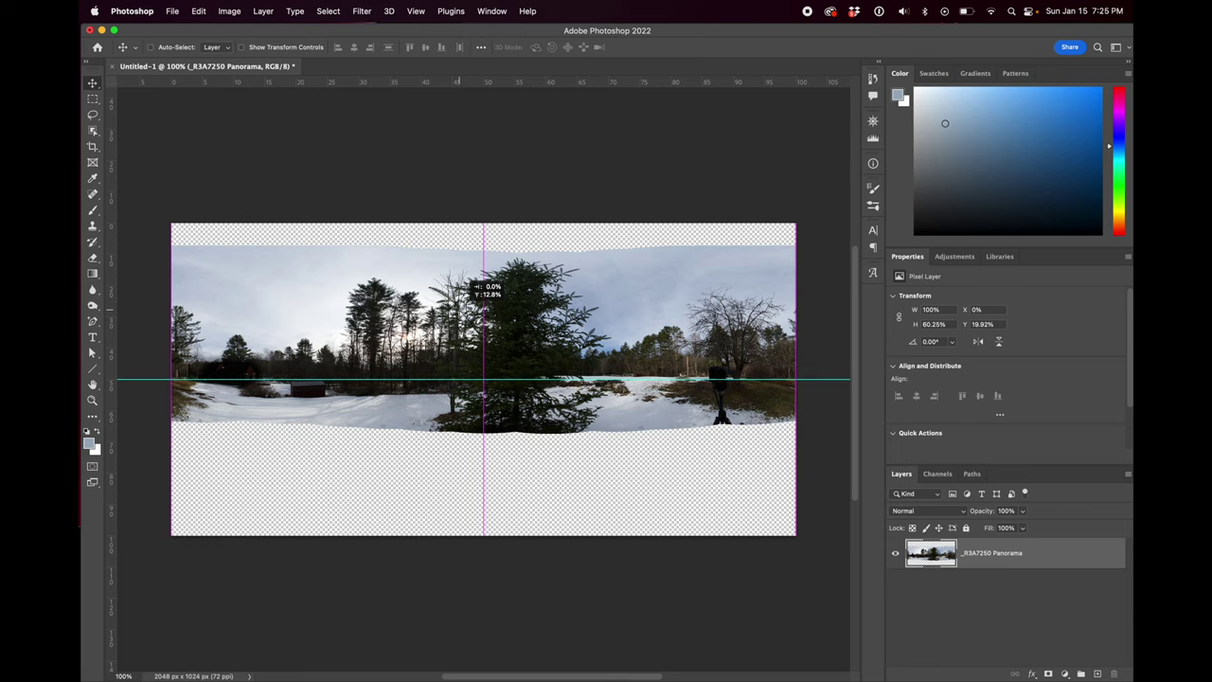
pyautogui.moveTo(481, 394); pyautogui.dragTo(481, 394)
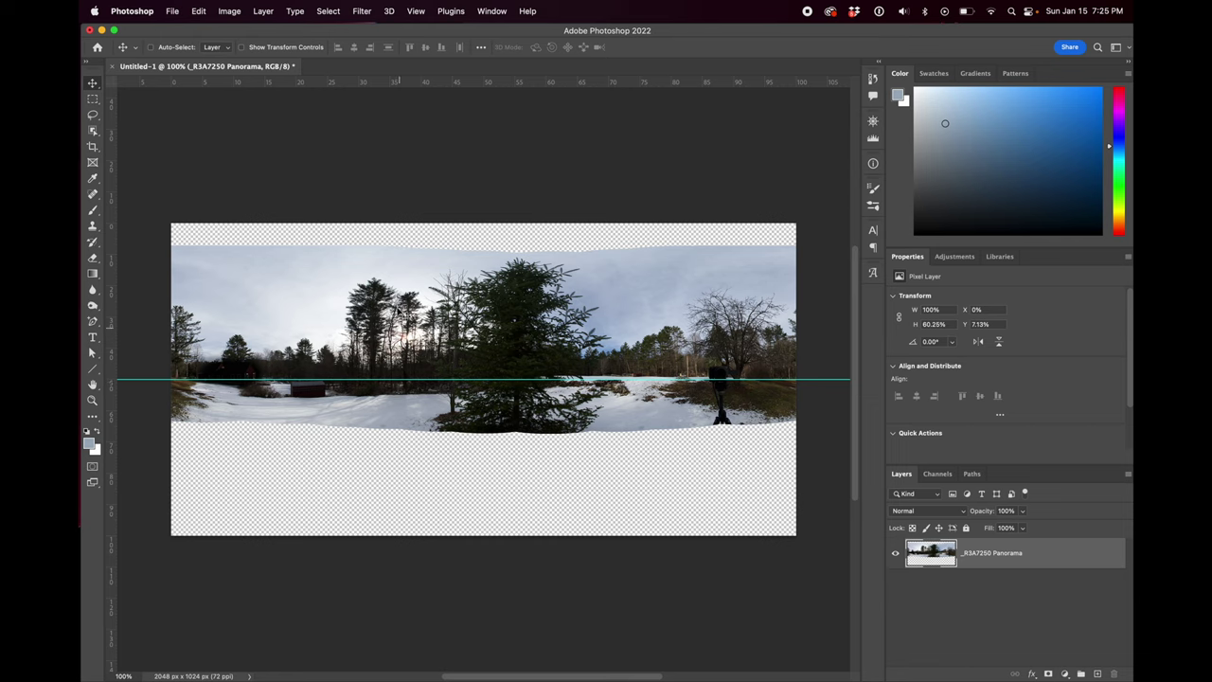
pyautogui.moveTo(160, 379); pyautogui.dragTo(190, 82)
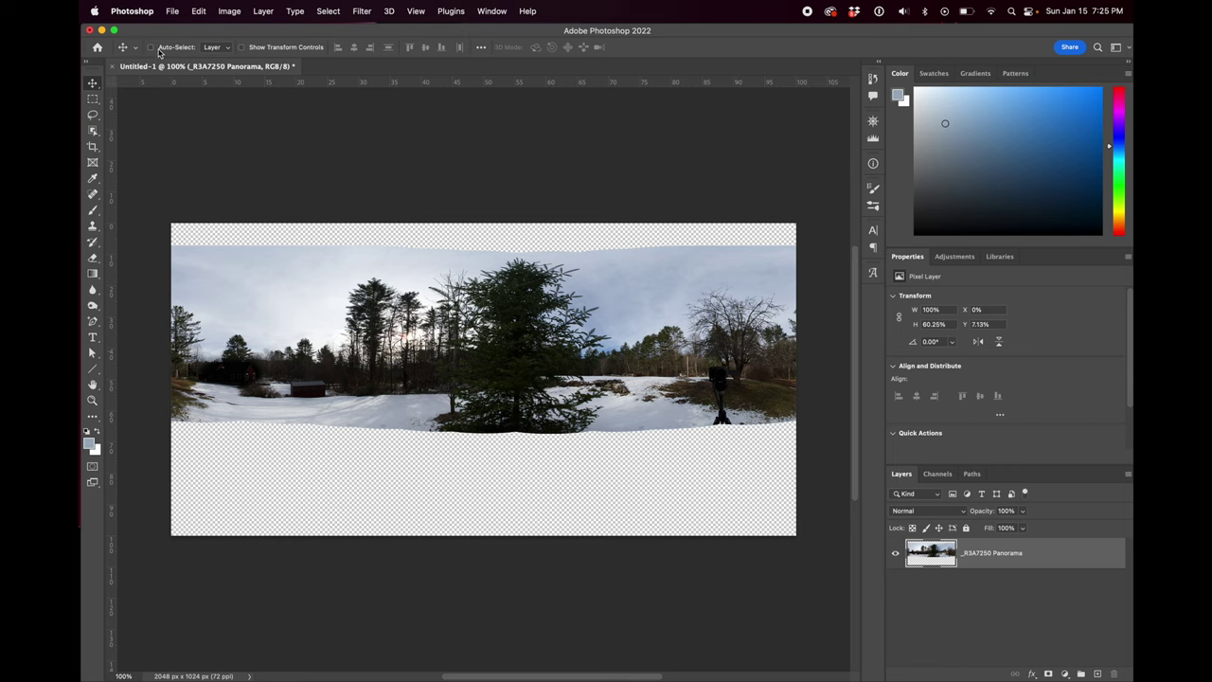
# - Select the sky of the panorama automatically, delete it and clear the selection
pyautogui.click(328, 11)
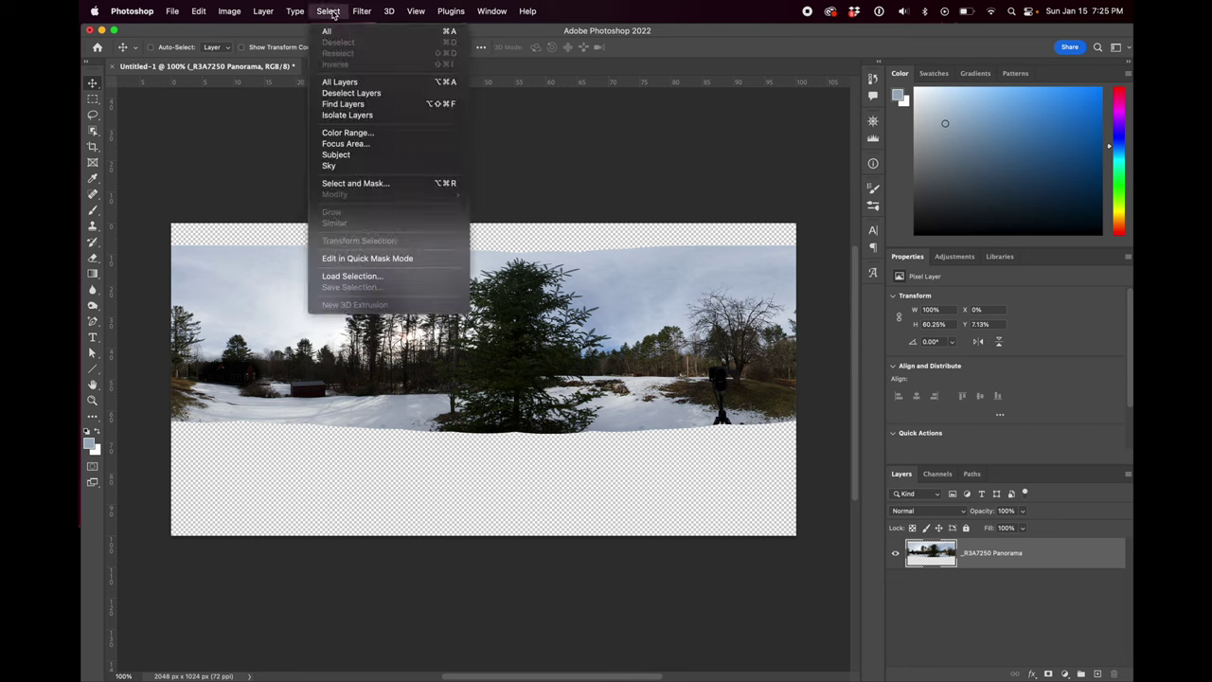
pyautogui.click(363, 168)
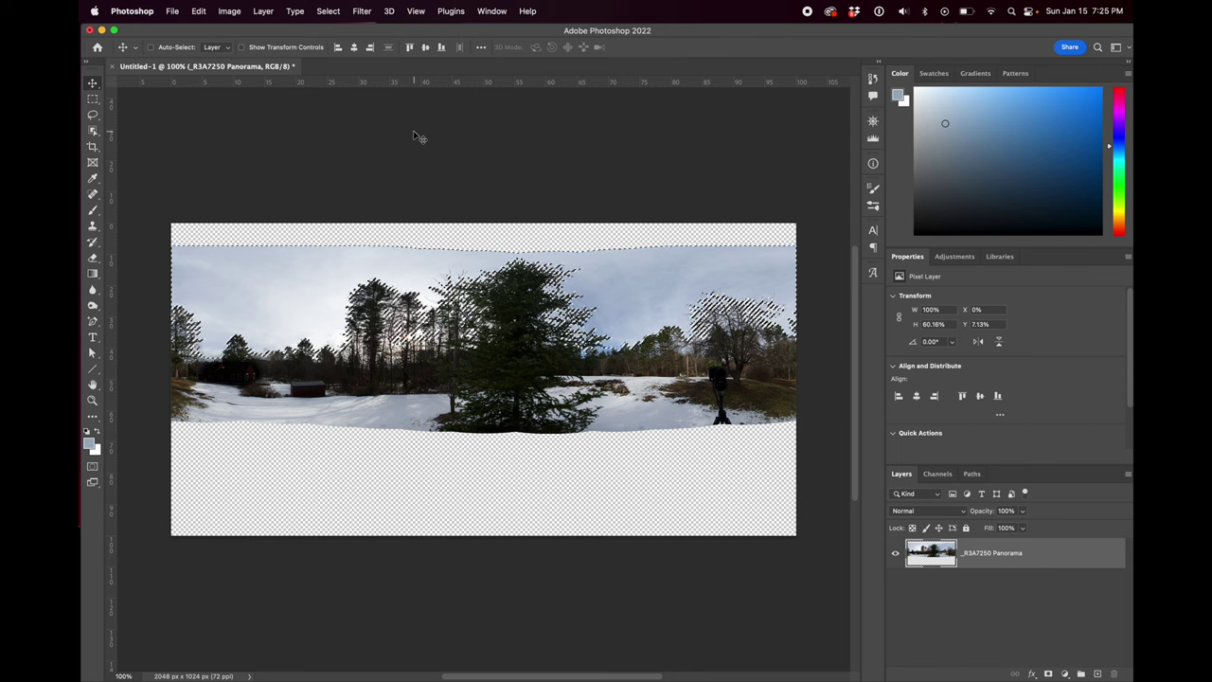
pyautogui.press('Delete')
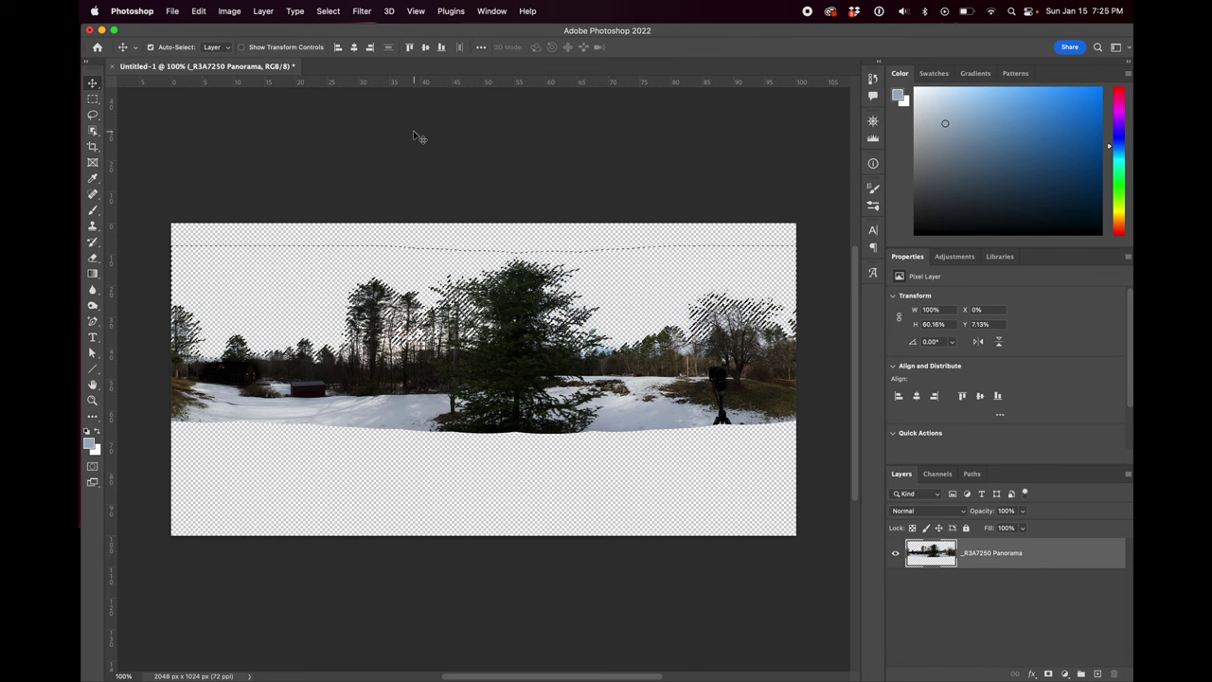
pyautogui.press('super+d')
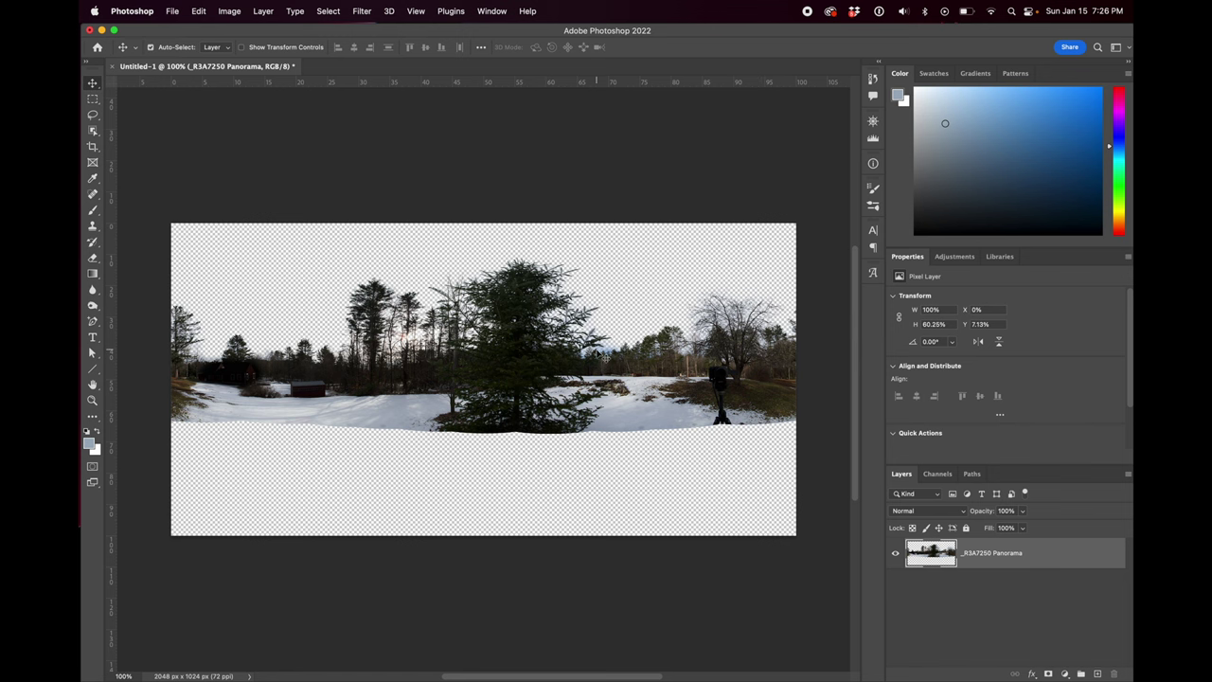
# - Try erasing the leftover blue sky above the treeline beside the large spruce with a 35 px Eraser, and undo the stroke
pyautogui.press('super+equal')
pyautogui.press('super+equal')
pyautogui.moveTo(674, 245); pyautogui.dragTo(303, 306)
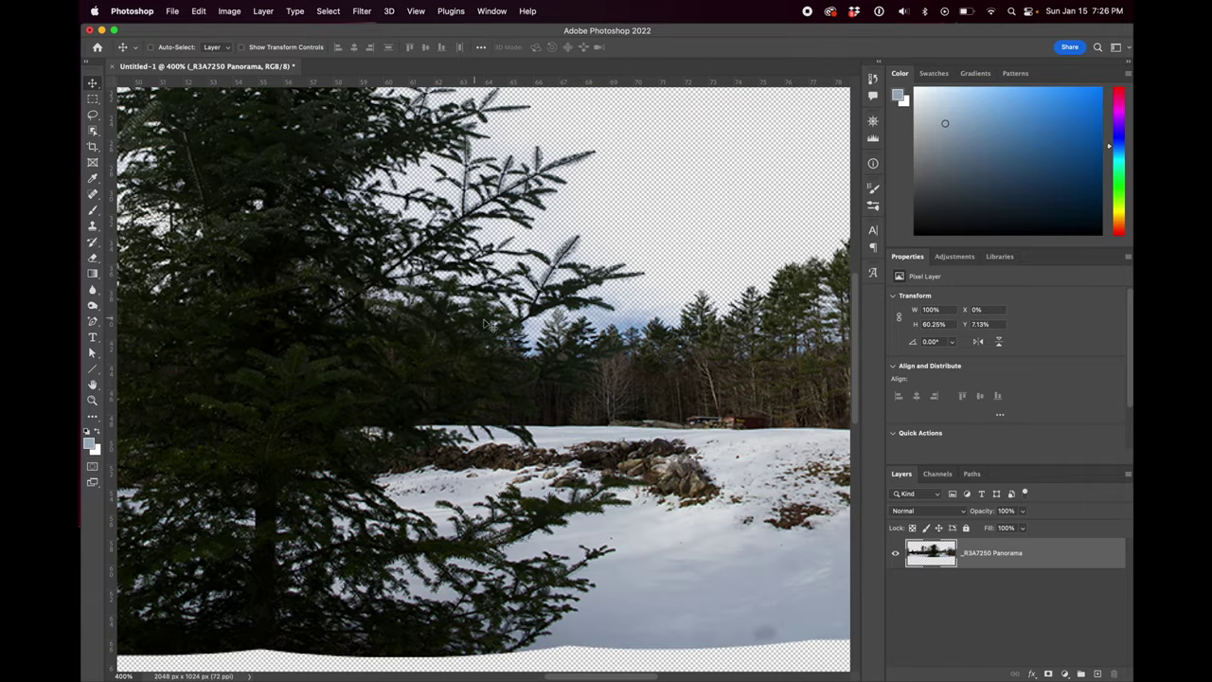
pyautogui.click(93, 256)
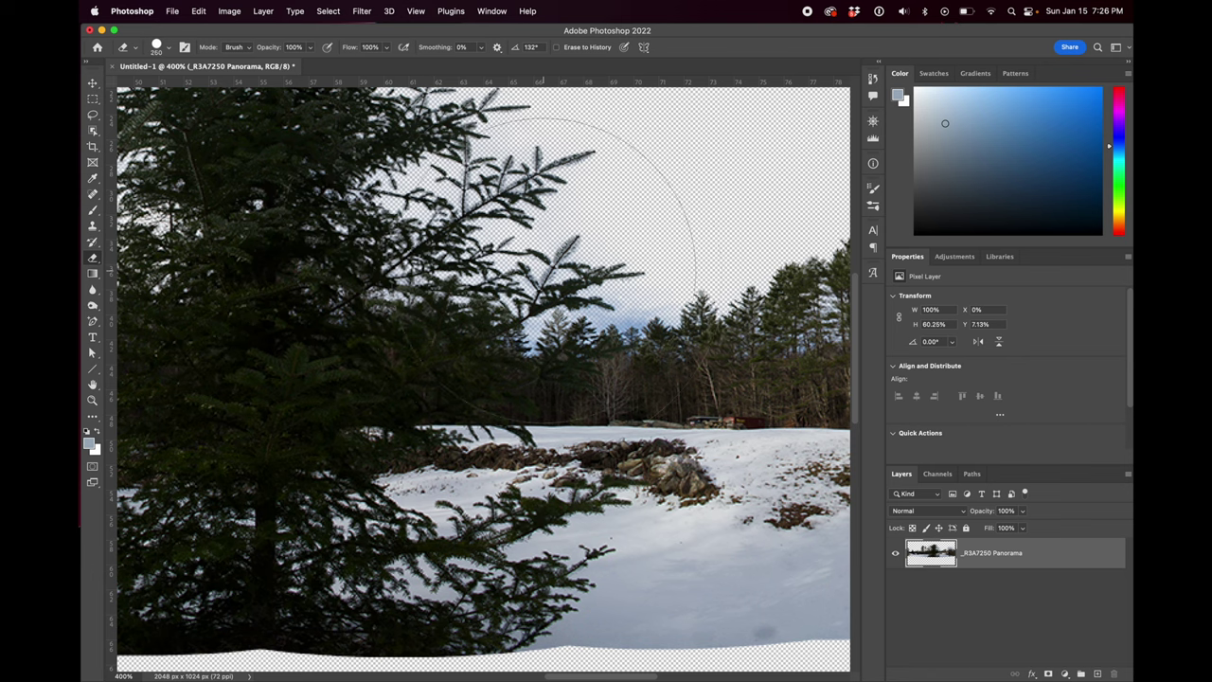
pyautogui.press('[')
pyautogui.press('[')
pyautogui.press('[')
pyautogui.press('[')
pyautogui.press('[')
pyautogui.press('[')
pyautogui.press('[')
pyautogui.press('[')
pyautogui.moveTo(635, 305); pyautogui.dragTo(641, 289)
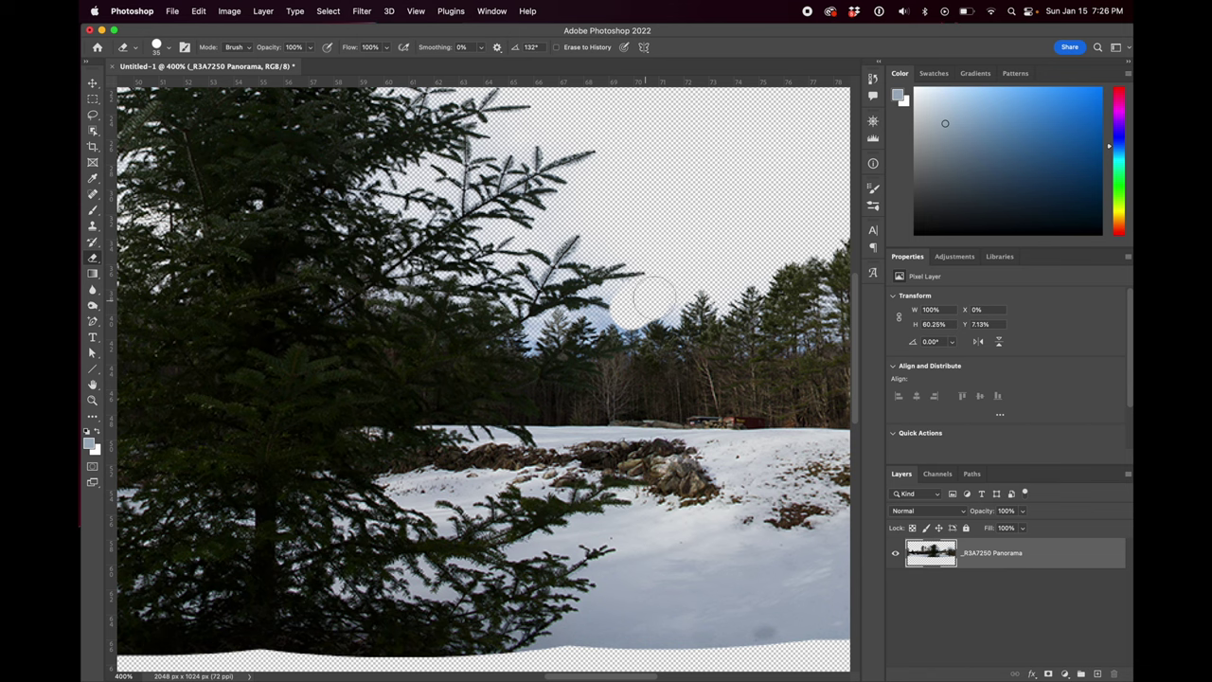
pyautogui.press('super+z')
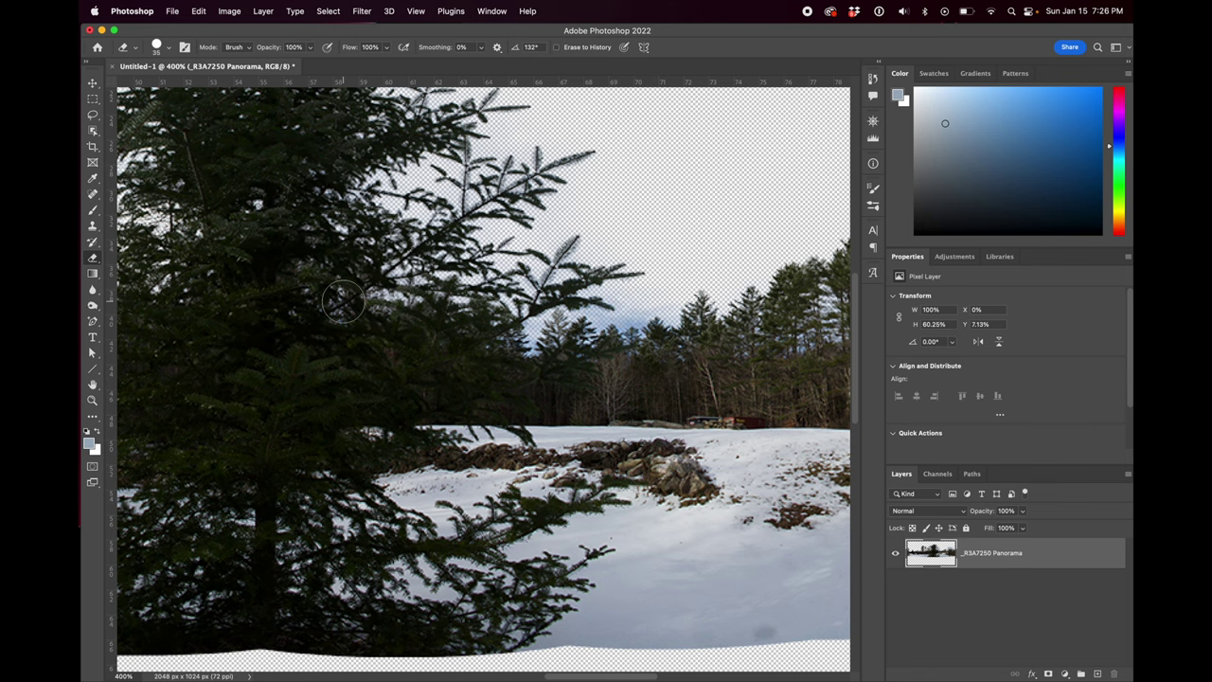
# - Examine the whole treeline of the panorama at 400% for remaining sky between the branches, and return to the full view
pyautogui.hscroll(-8, 366, 319)
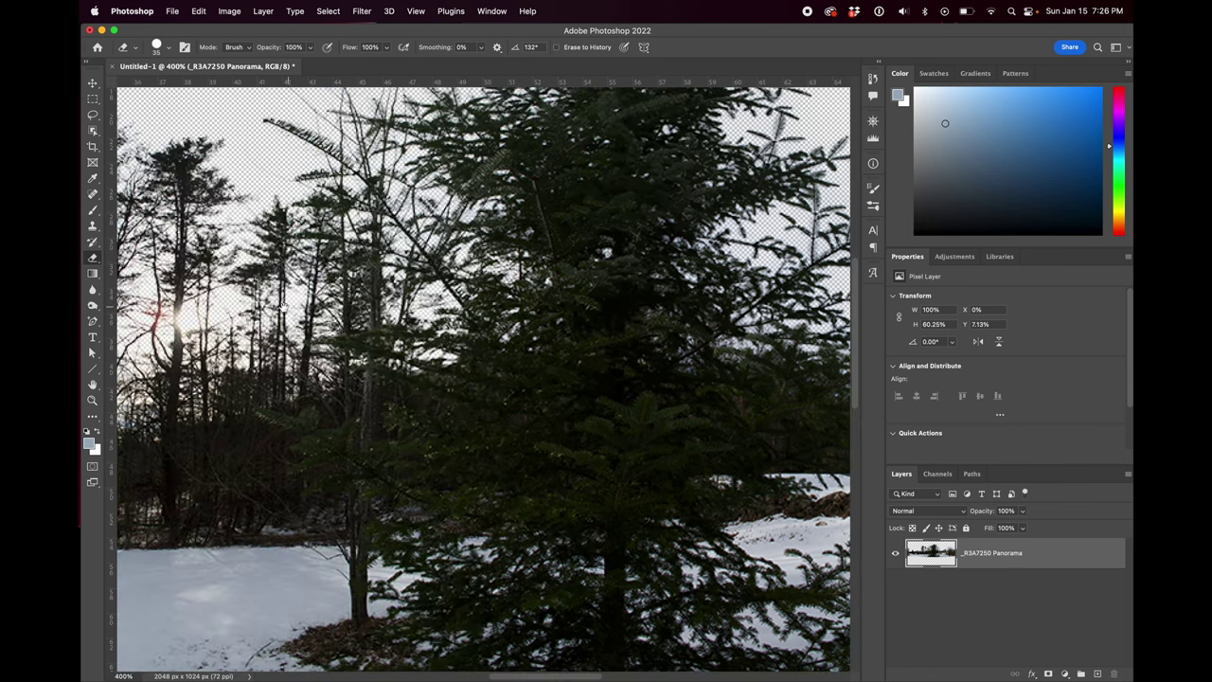
pyautogui.hscroll(-6, 283, 307)
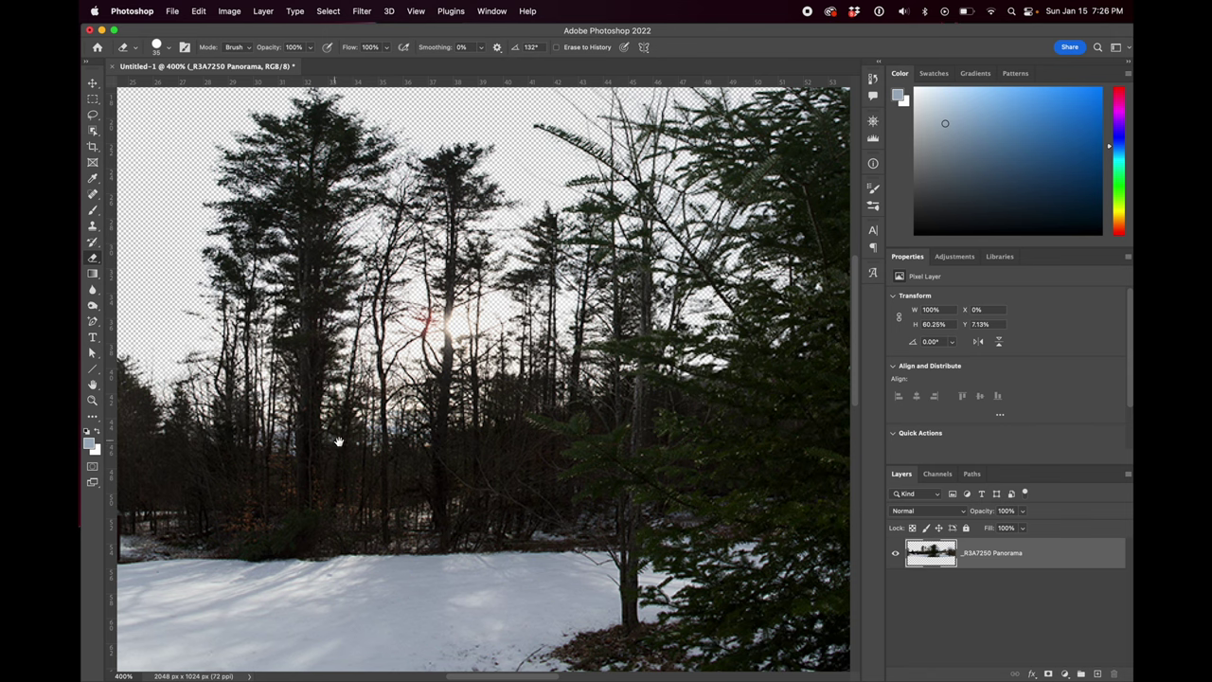
pyautogui.hscroll(-4, 338, 441)
pyautogui.scroll(6, 427, 388)
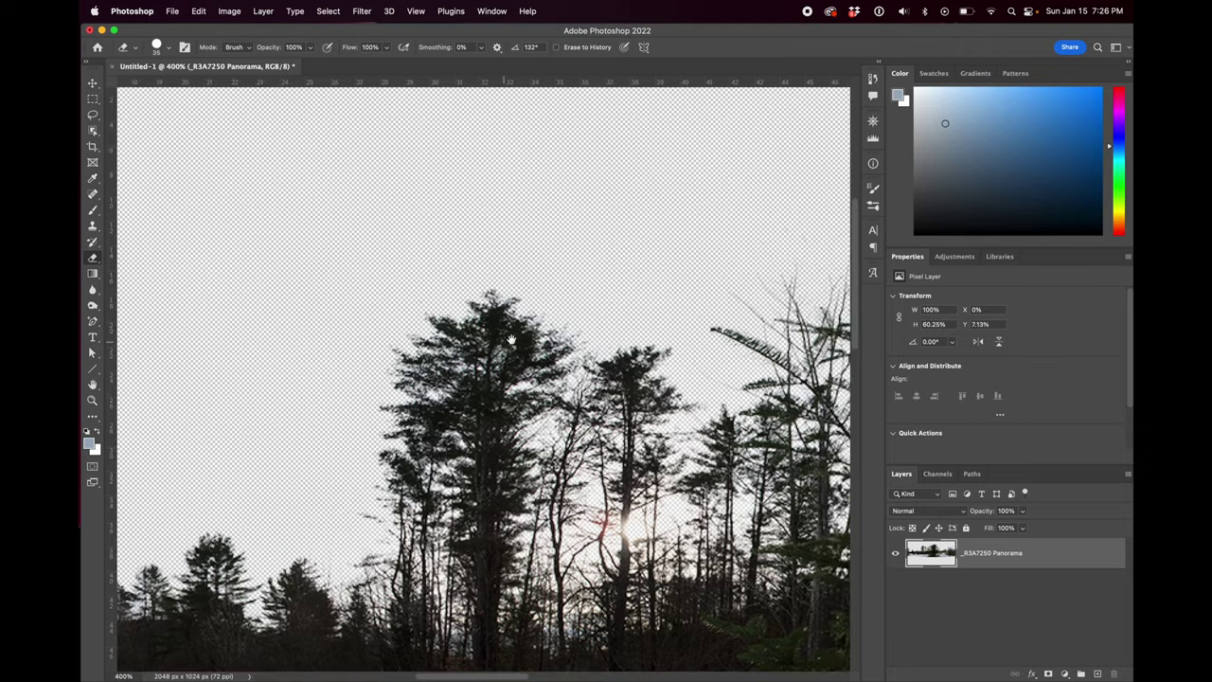
pyautogui.hscroll(-10, 511, 339)
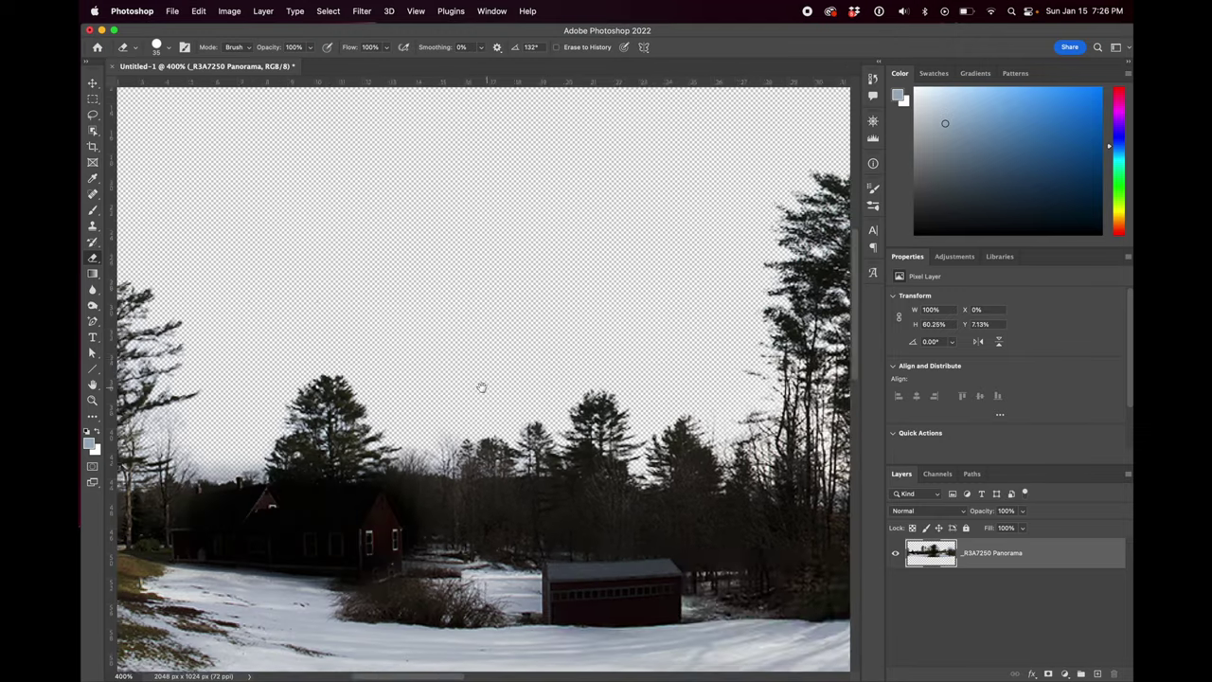
pyautogui.hscroll(-8, 502, 374)
pyautogui.hscroll(10, 682, 365)
pyautogui.scroll(2, 677, 379)
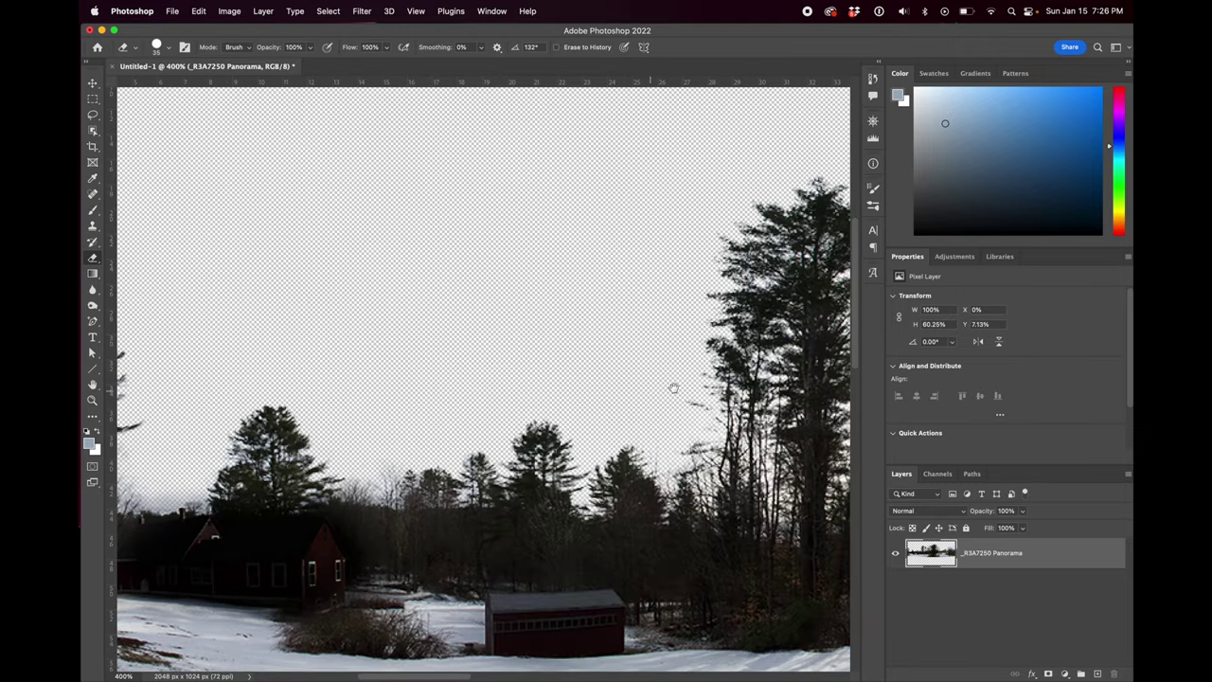
pyautogui.hscroll(15, 673, 387)
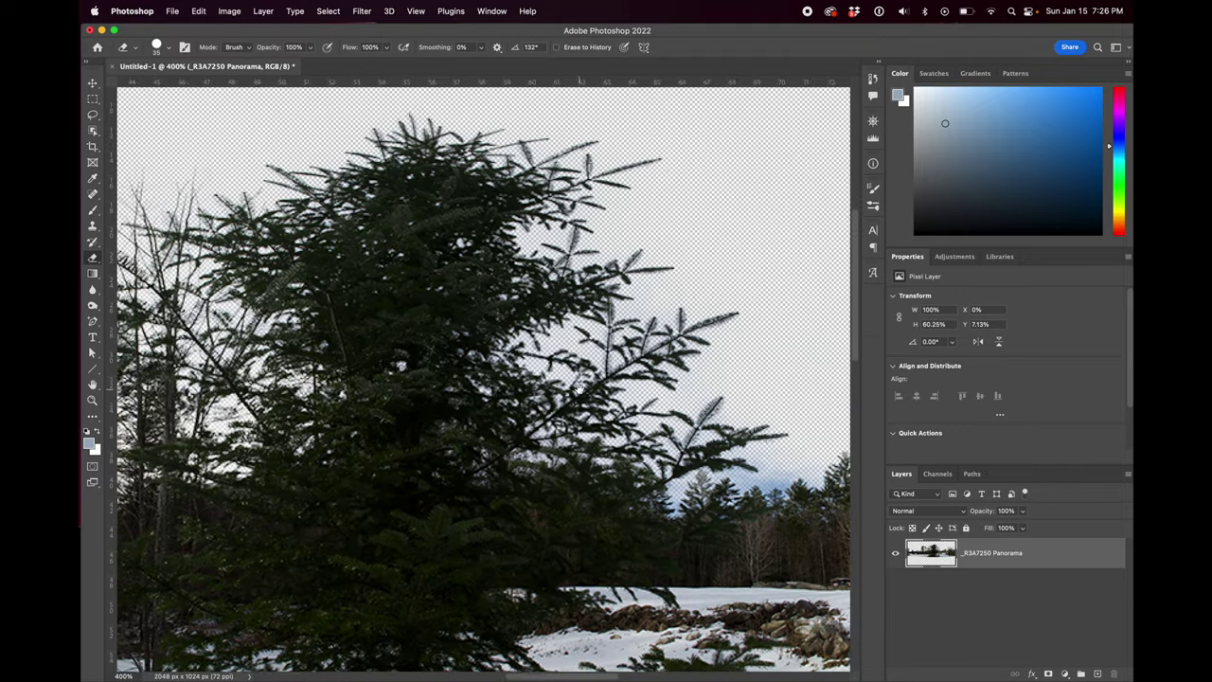
pyautogui.hscroll(10, 579, 388)
pyautogui.hscroll(-10, 465, 387)
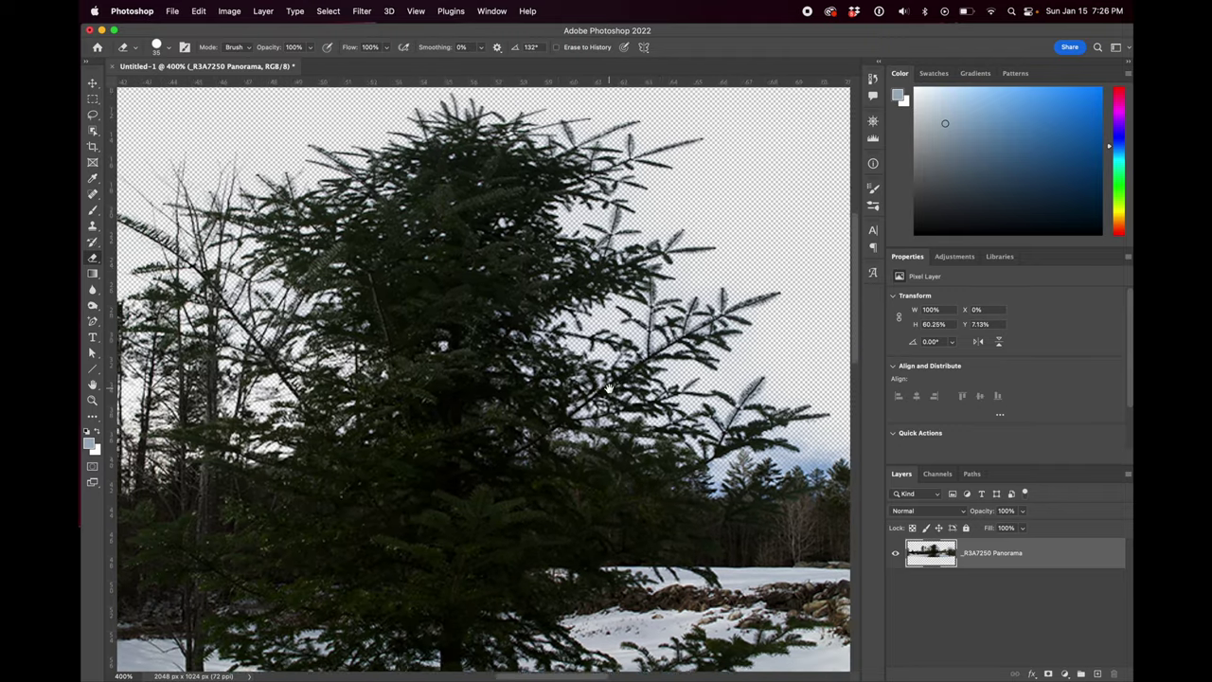
pyautogui.press('super+0')
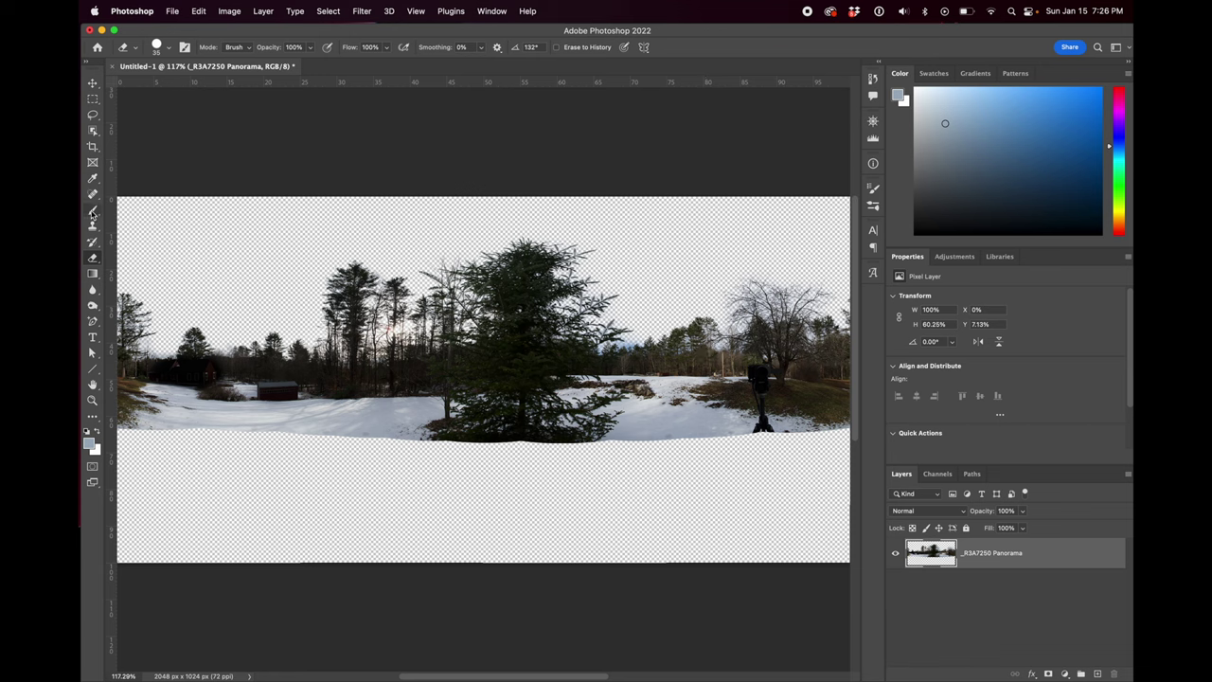
# - Fill a full-width rectangular area from just above the panorama's uneven lower edge down to the canvas bottom with the blue-grey foreground colour, and deselect
pyautogui.click(93, 99)
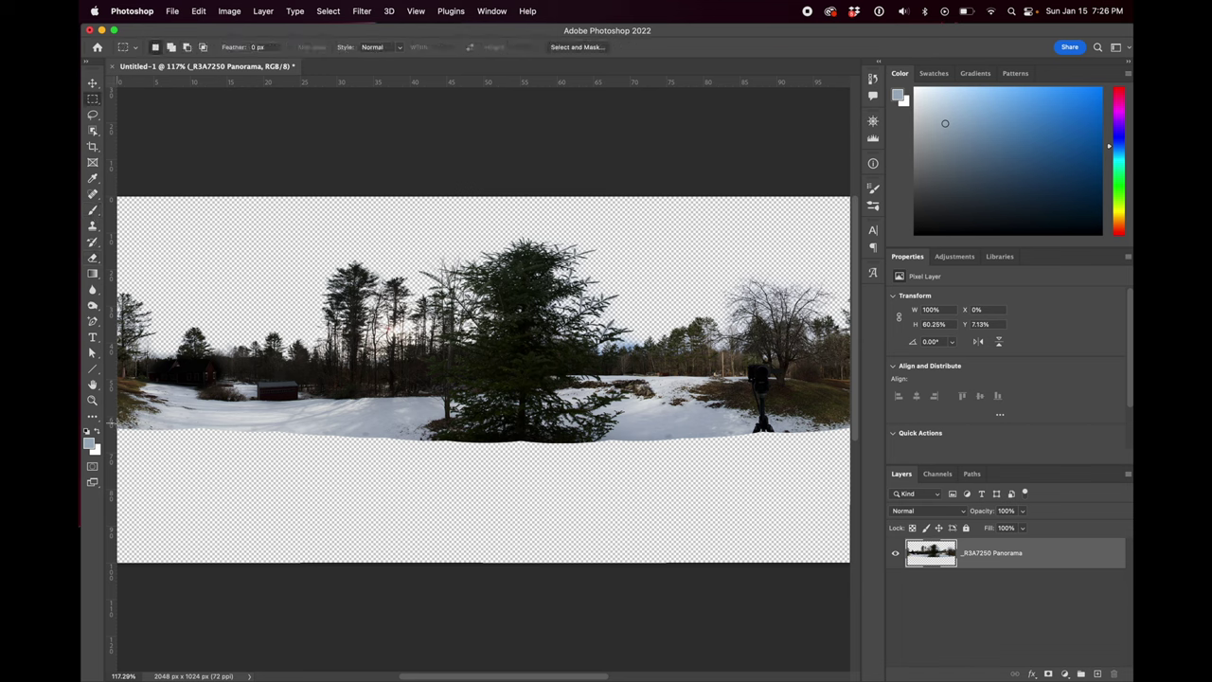
pyautogui.moveTo(116, 423); pyautogui.dragTo(822, 642)
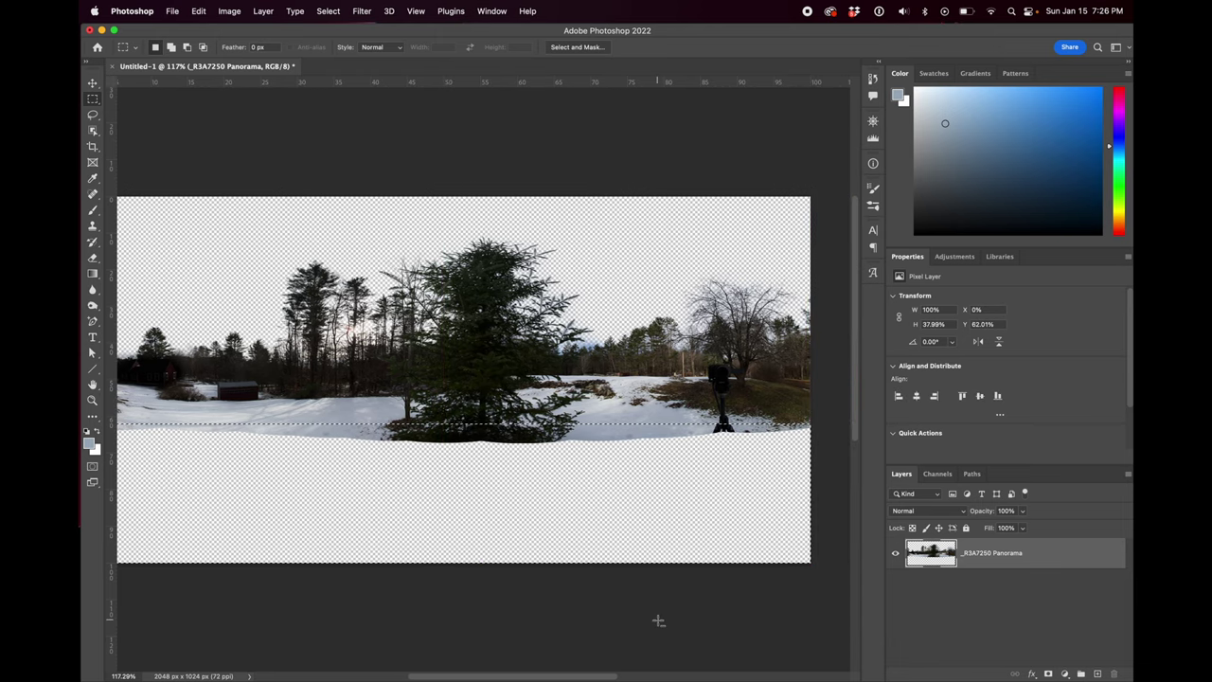
pyautogui.hotkey('alt', 'BackSpace')
pyautogui.press('super+d')
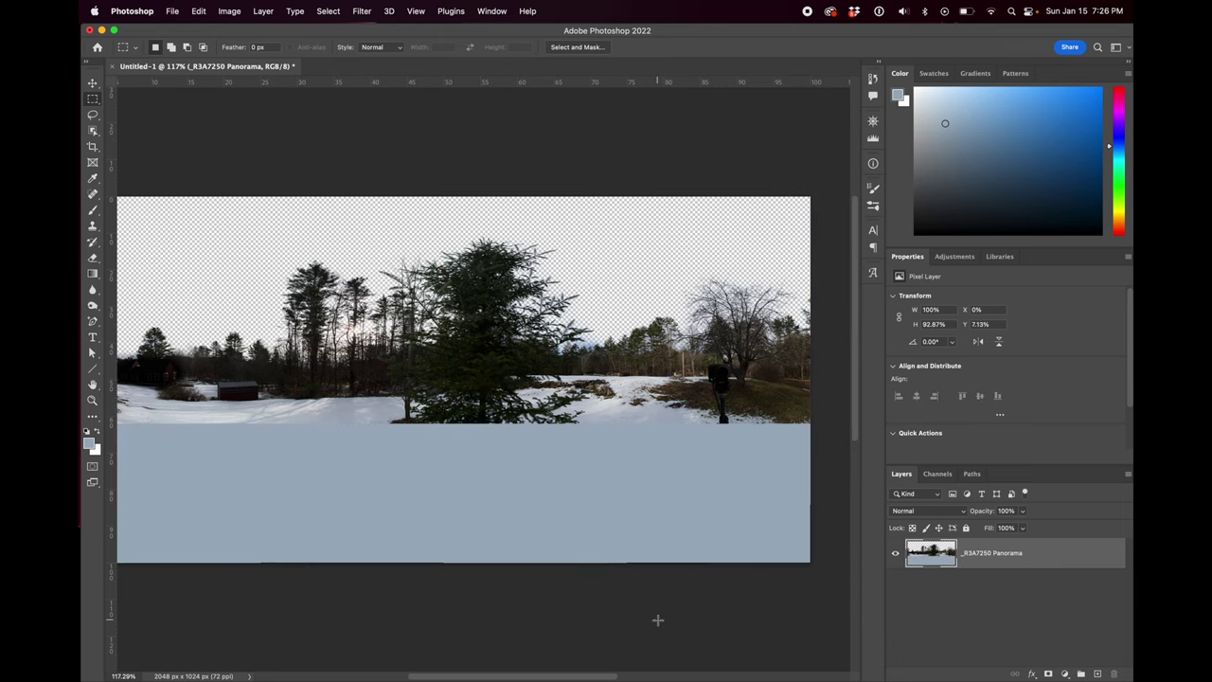
pyautogui.hscroll(-2, 657, 619)
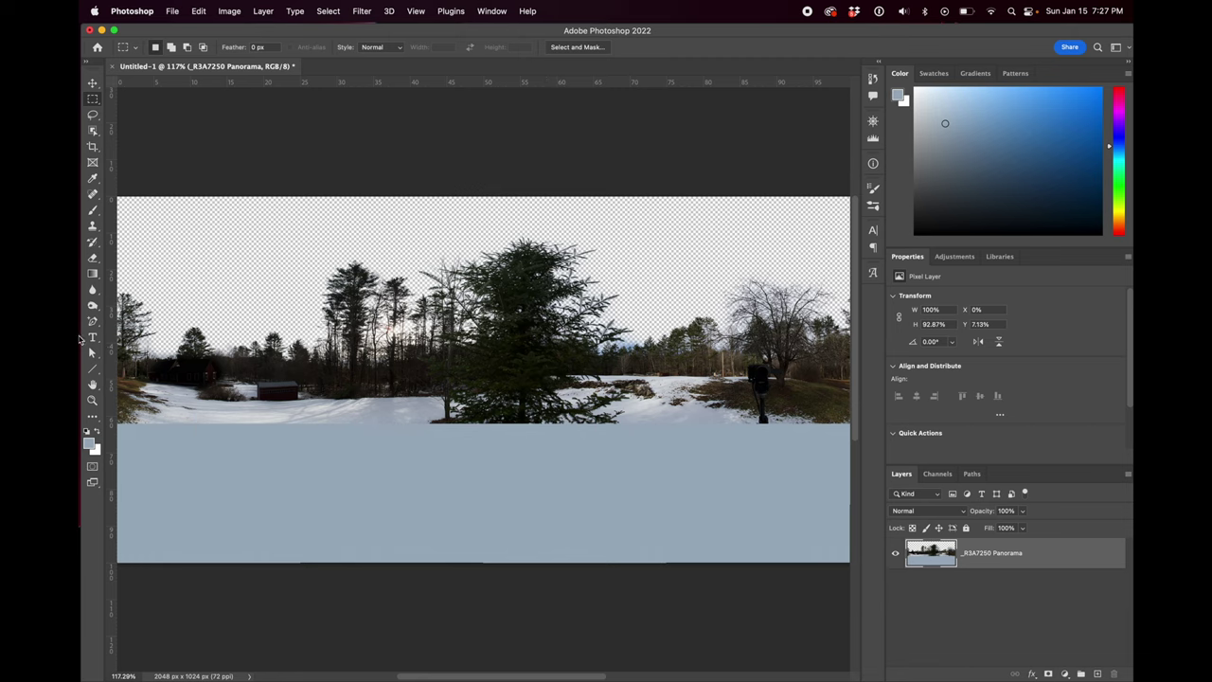
# - Set up a Save for Web export of the landscape in PNG-24 format with transparency
pyautogui.click(174, 11)
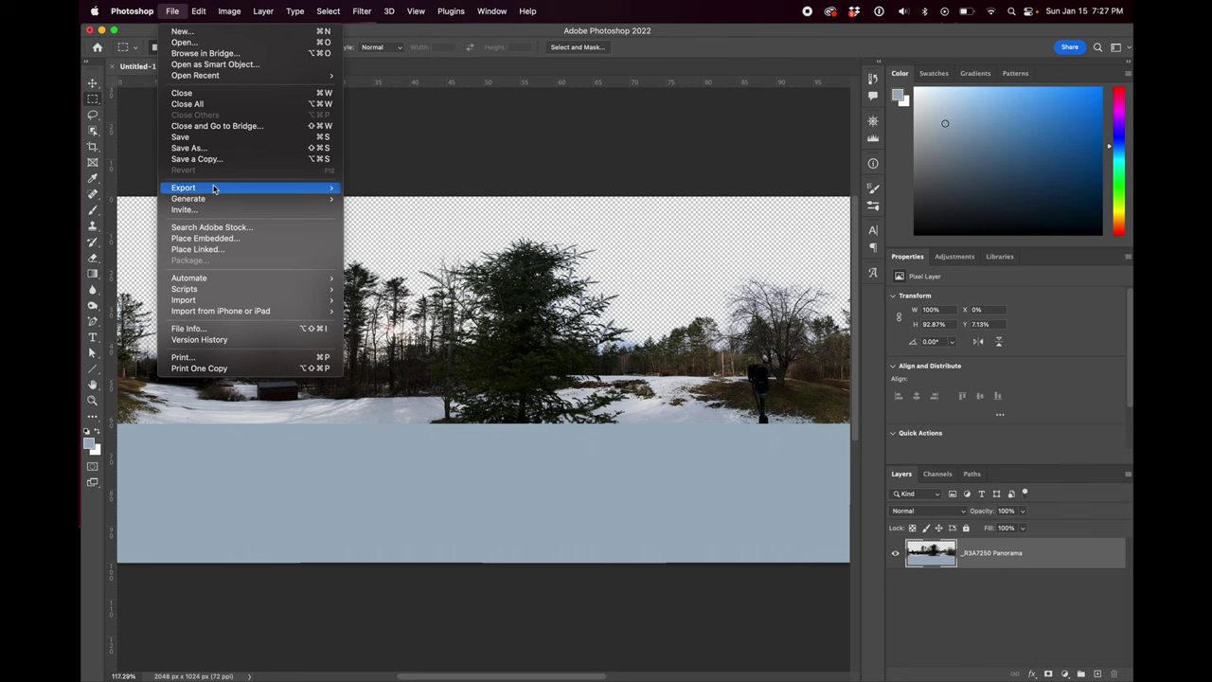
pyautogui.moveTo(270, 186)
pyautogui.click(396, 236)
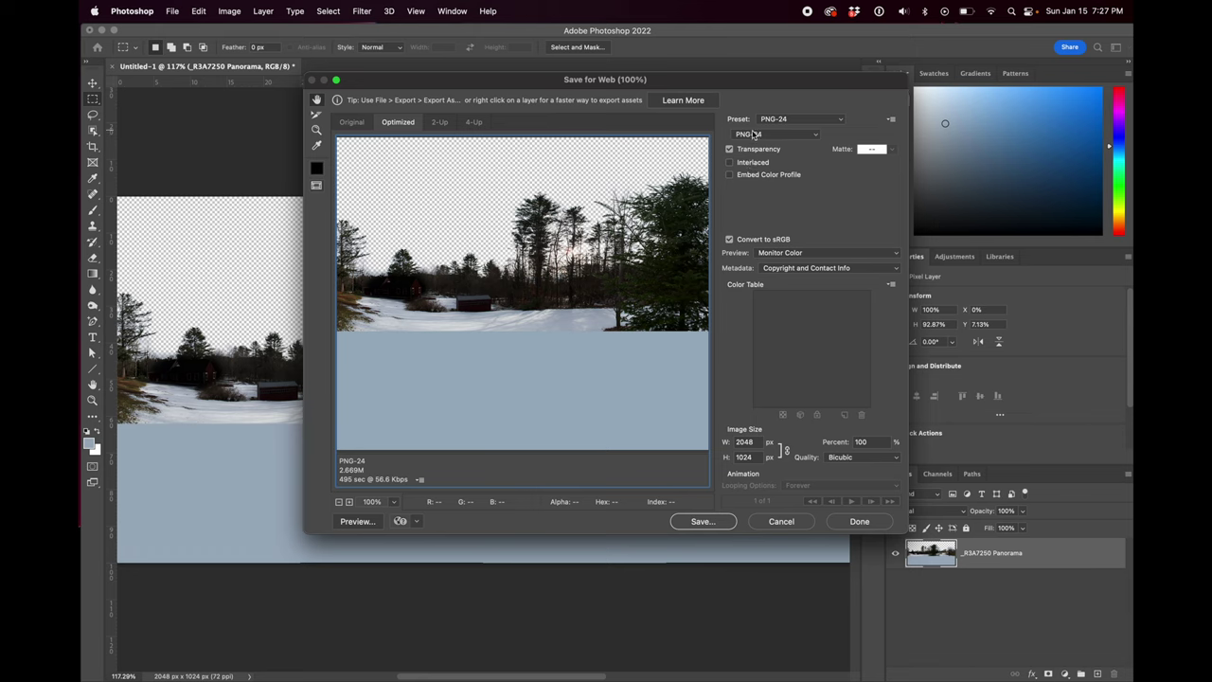
pyautogui.click(754, 134)
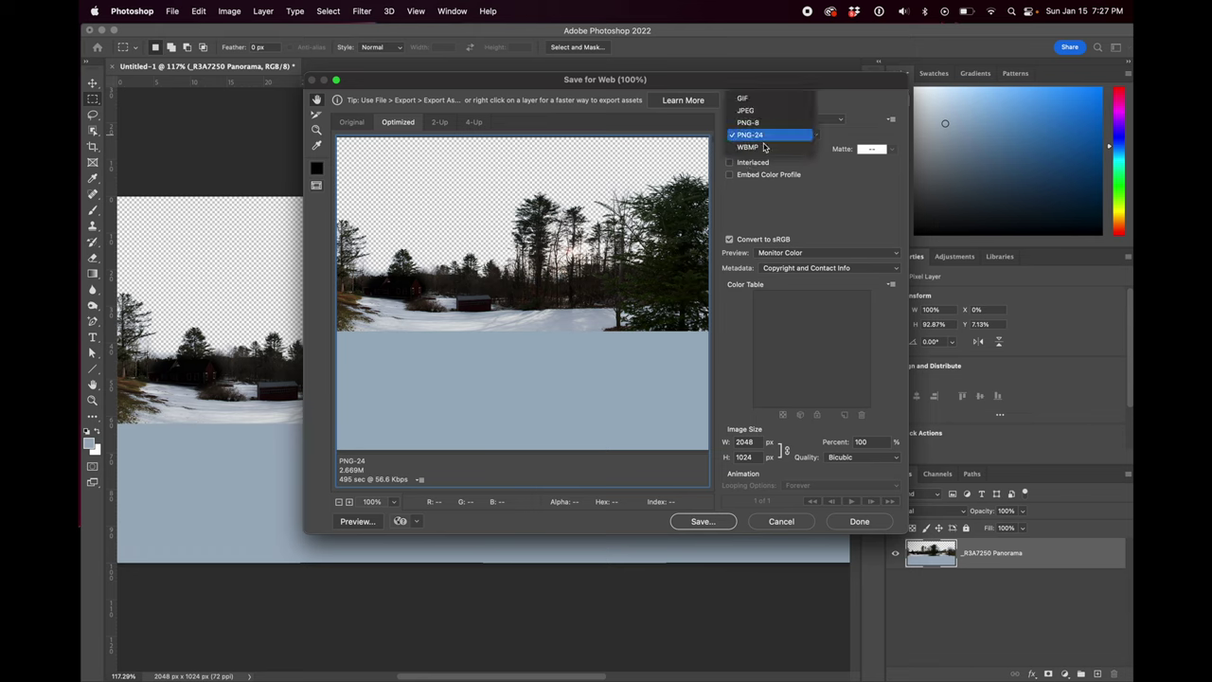
pyautogui.click(763, 136)
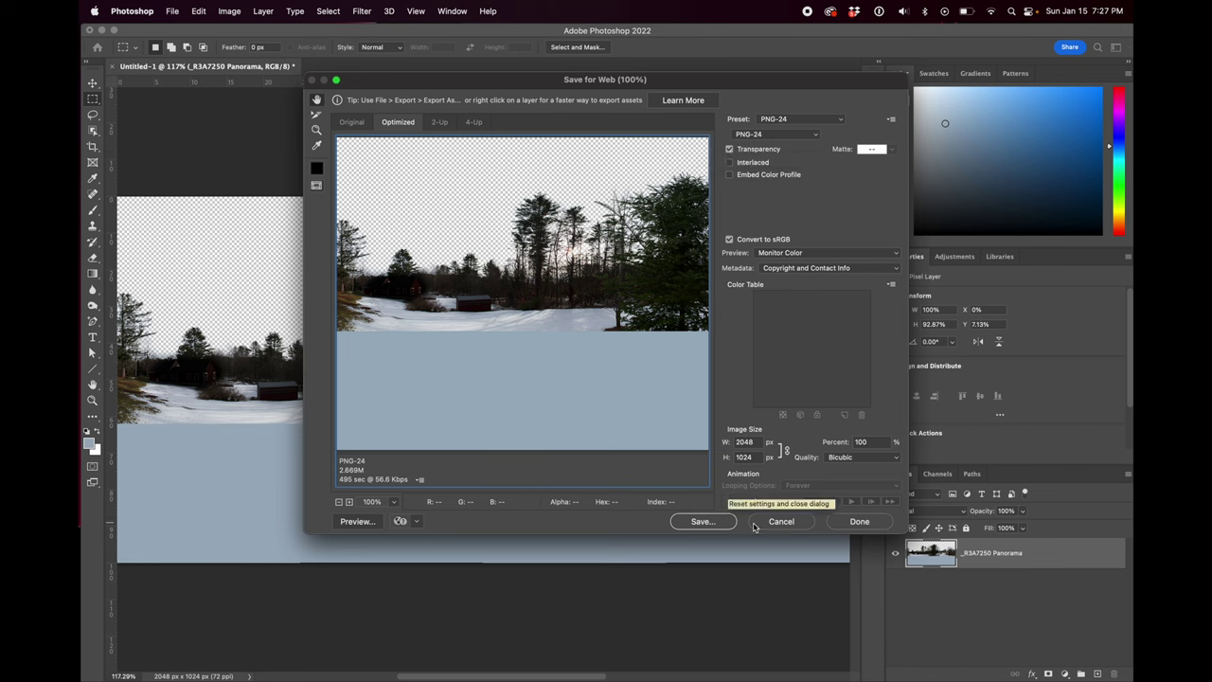
# - Save the exported image to the Desktop as analemma.png
pyautogui.click(702, 521)
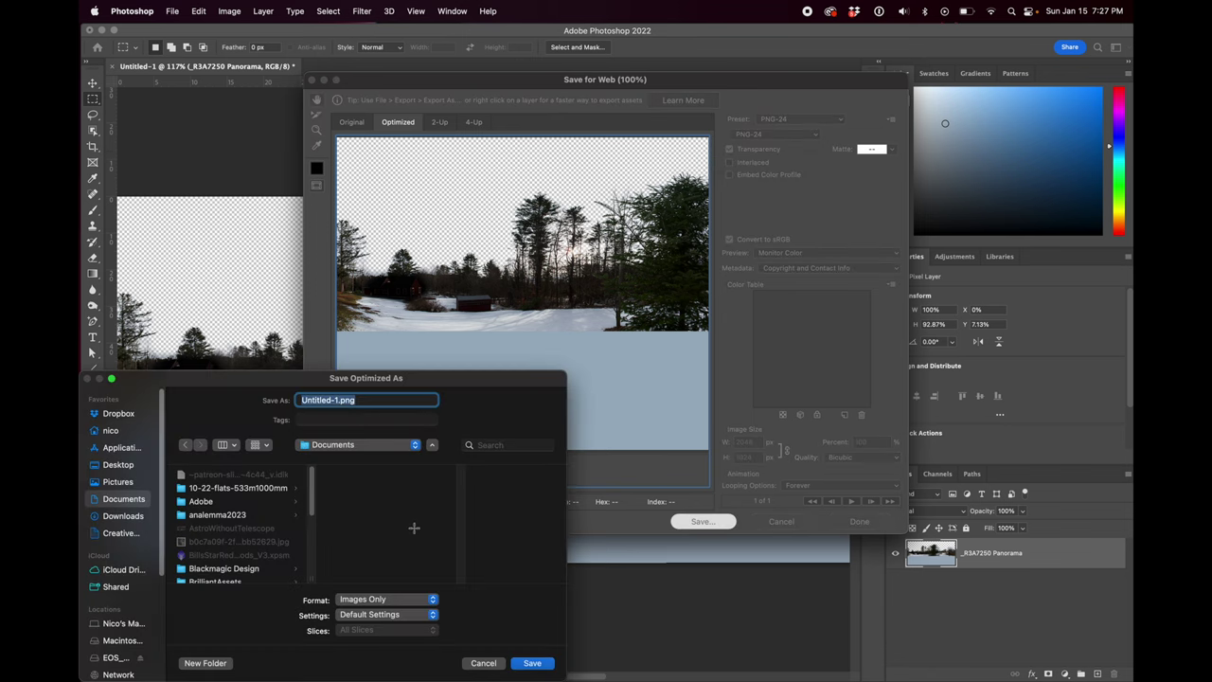
pyautogui.click(339, 400)
pyautogui.doubleClick(339, 399)
pyautogui.write('analemma')
pyautogui.click(119, 465)
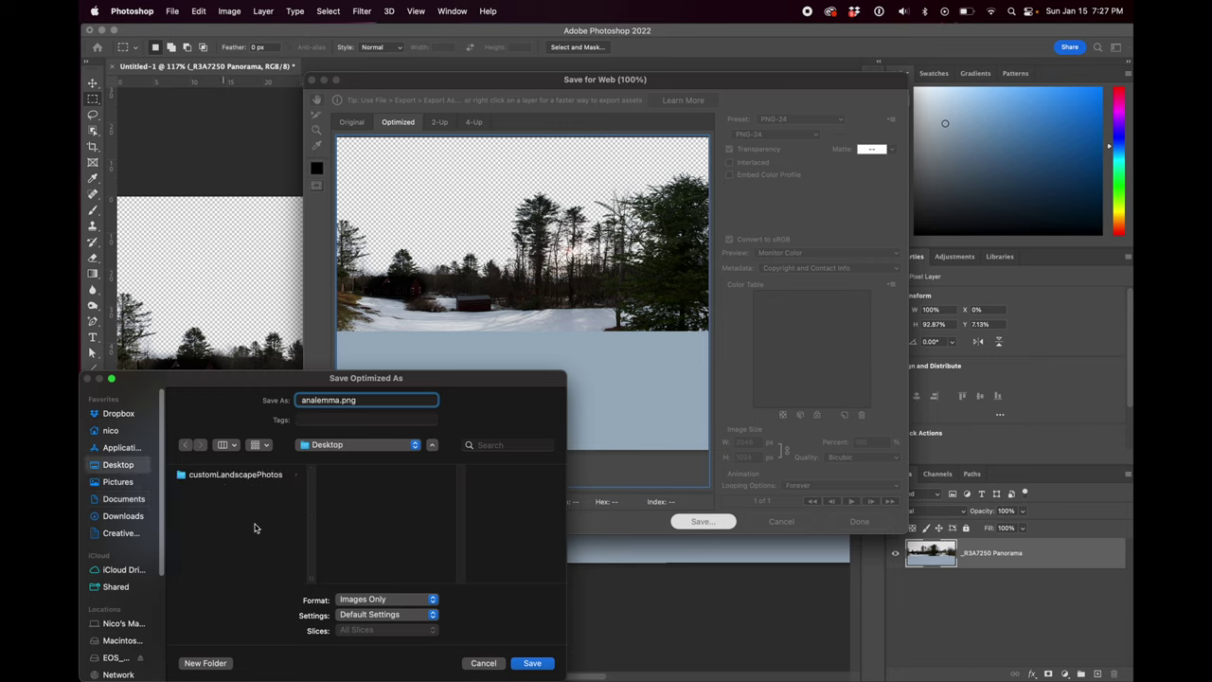
pyautogui.click(532, 663)
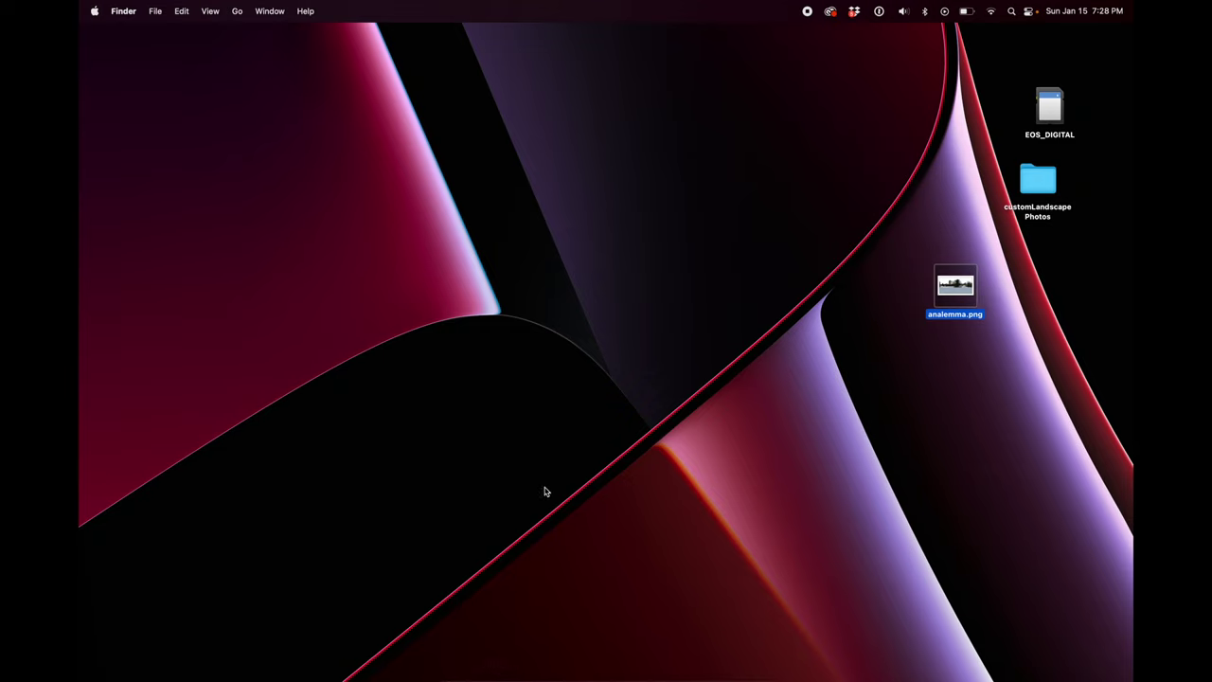
# - Switch to TextEdit, create a blank document and move its window toward the middle of the desktop
pyautogui.press('super+space')
pyautogui.write('tex')
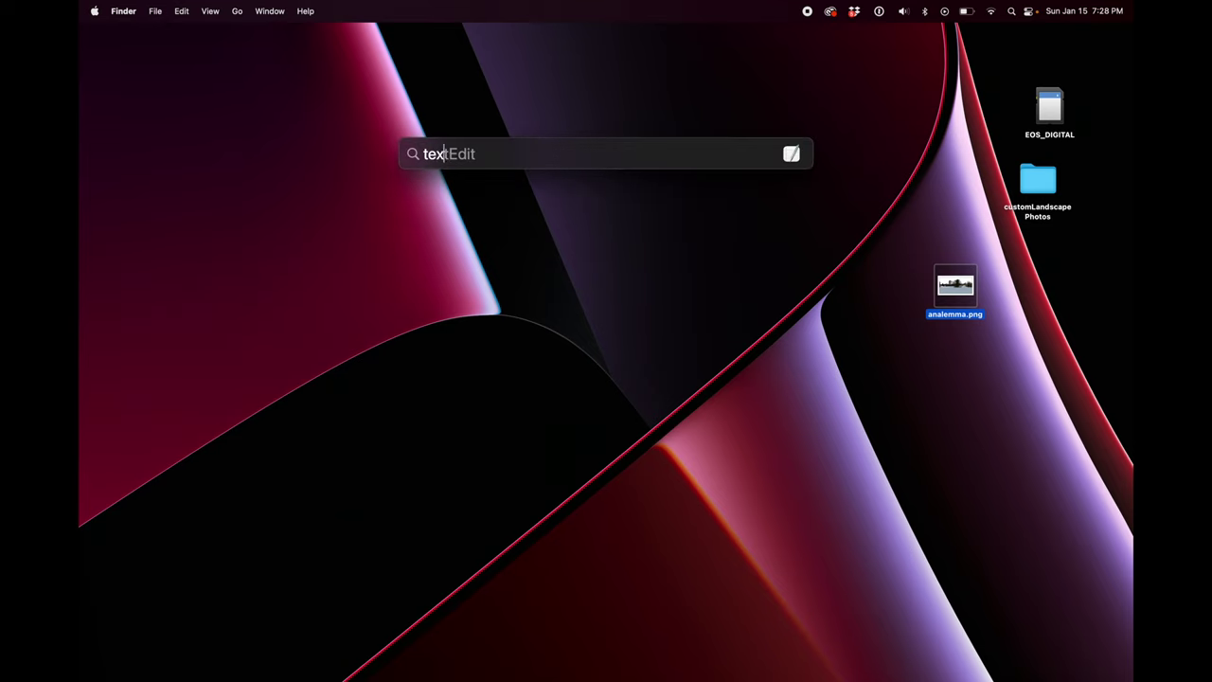
pyautogui.press('Return')
pyautogui.click(507, 375)
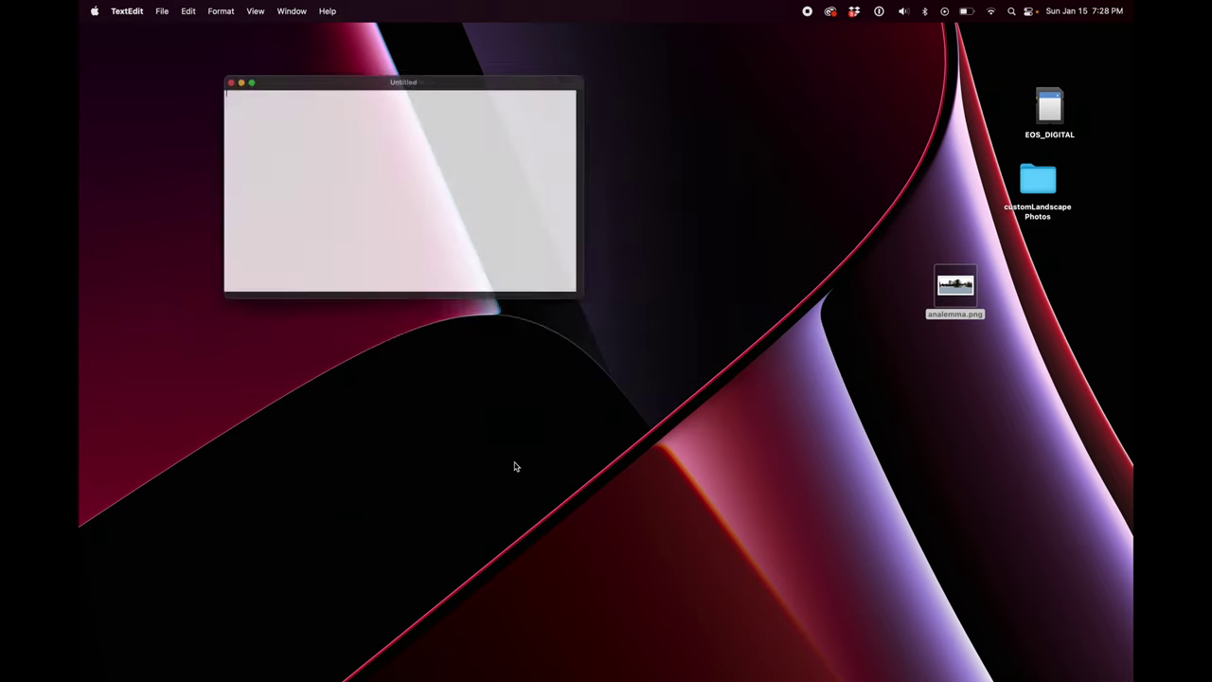
pyautogui.moveTo(301, 67); pyautogui.dragTo(449, 197)
# - Check the default format for new documents in the preferences
pyautogui.click(127, 11)
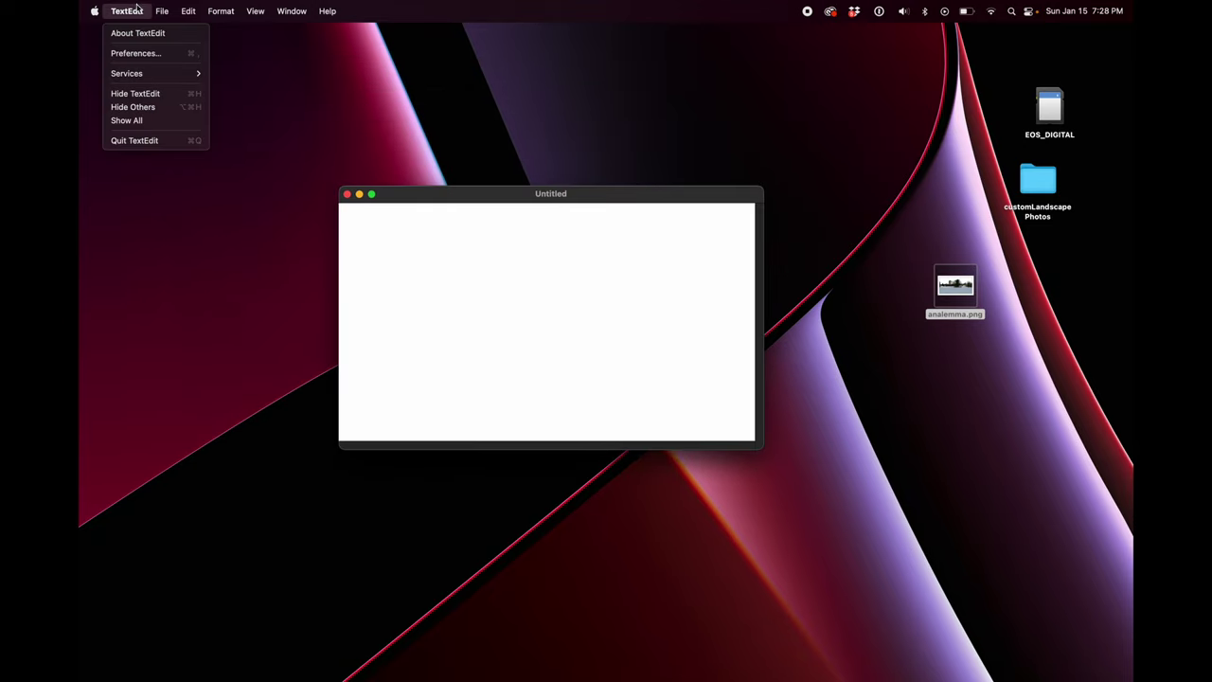
pyautogui.click(132, 57)
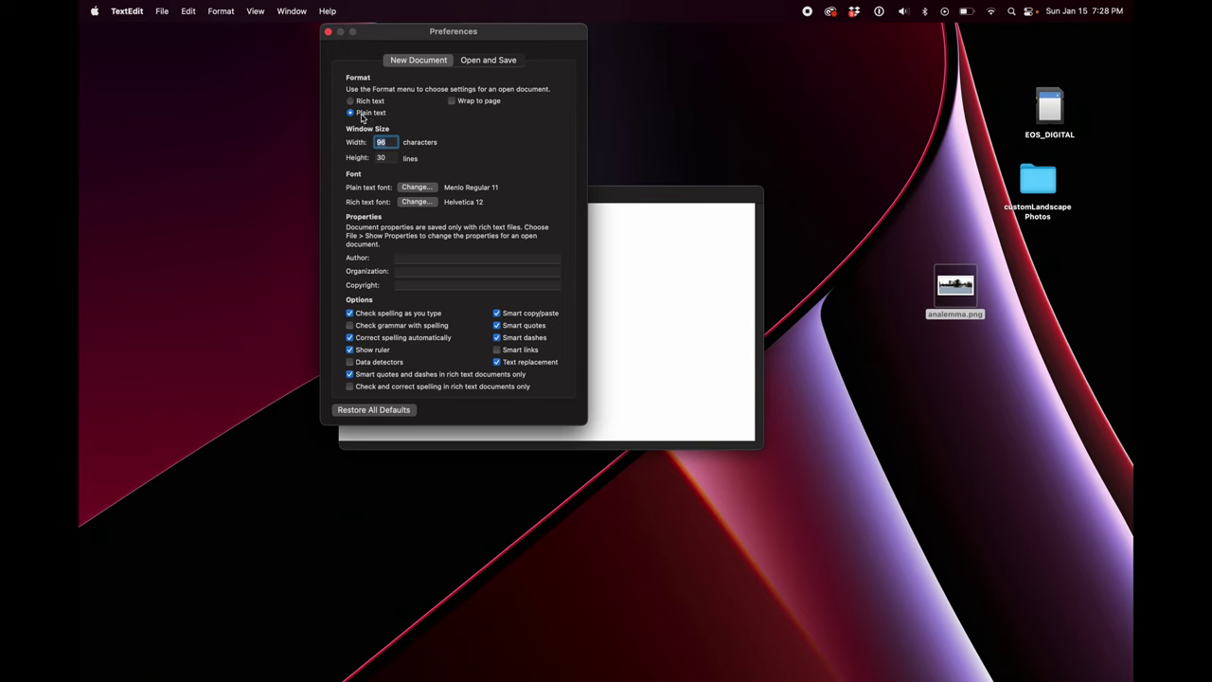
pyautogui.click(329, 33)
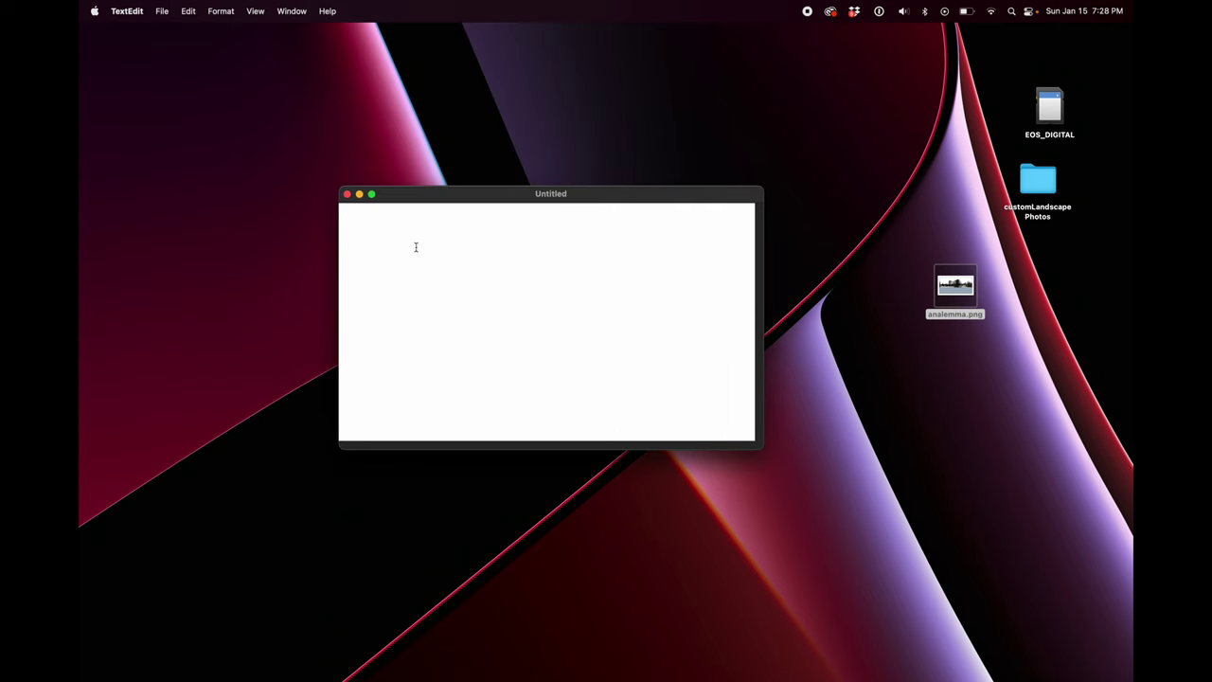
# - Paste the prepared landscape configuration with its [landscape] and [location] sections, and review the name, author, description and maptex entries
pyautogui.press('super+v')
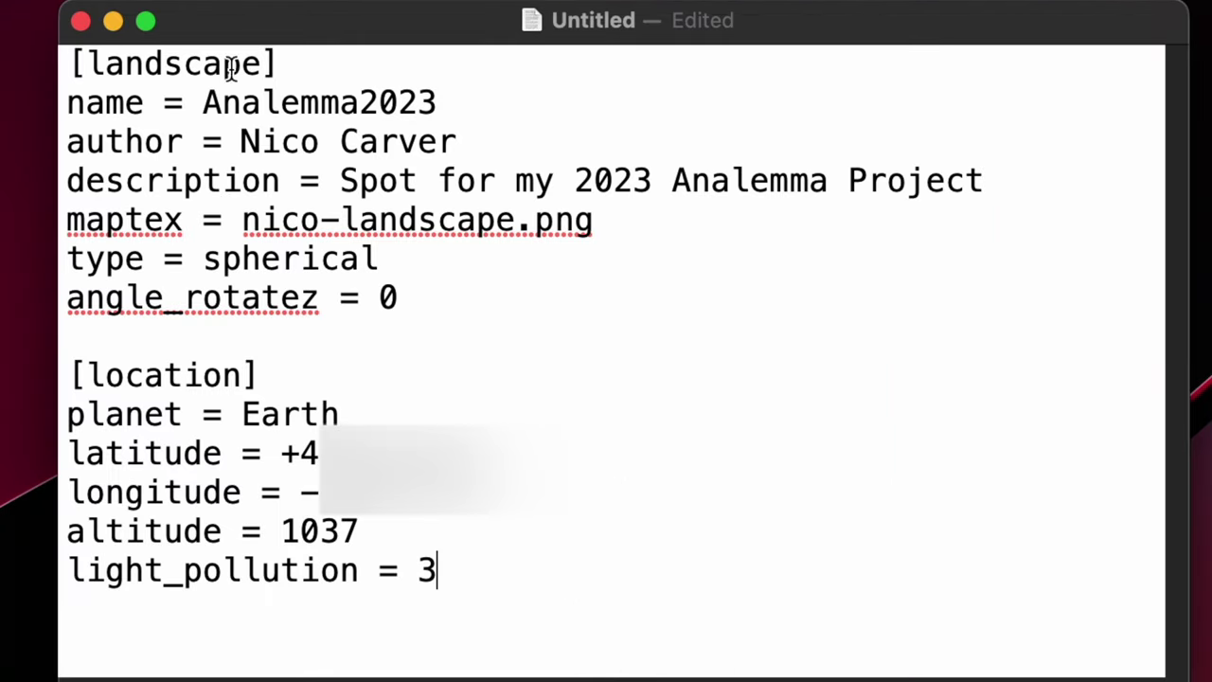
pyautogui.moveTo(317, 55); pyautogui.dragTo(36, 75)
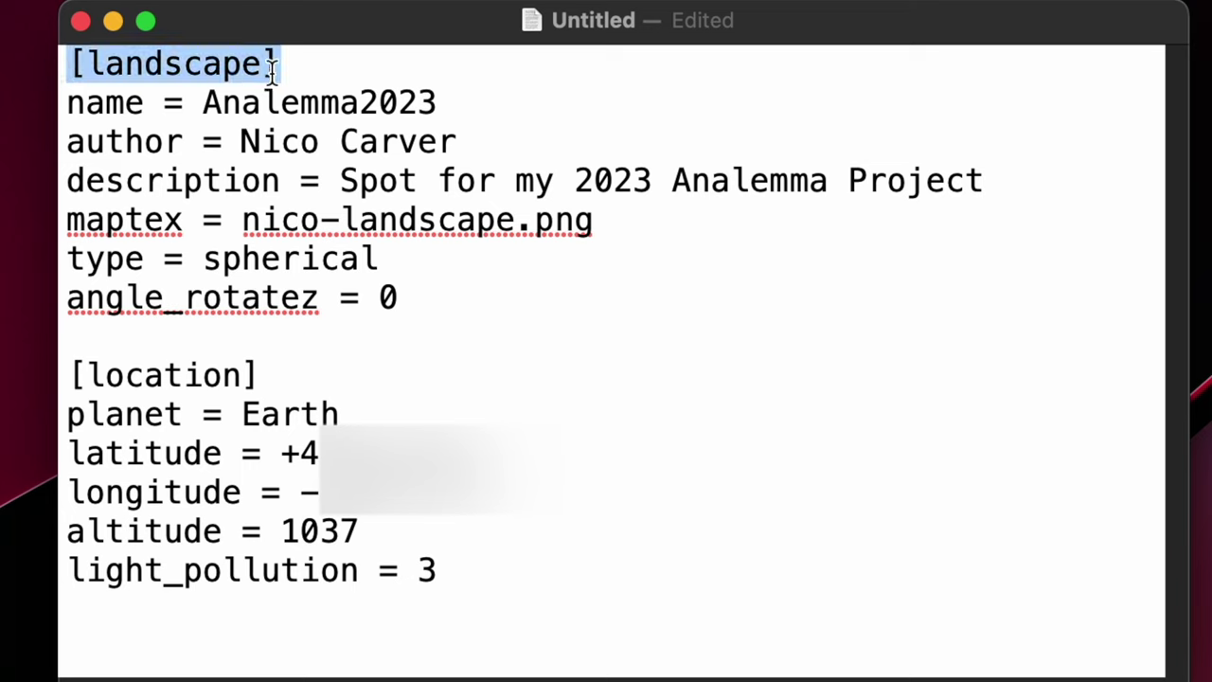
pyautogui.moveTo(272, 371); pyautogui.dragTo(5, 384)
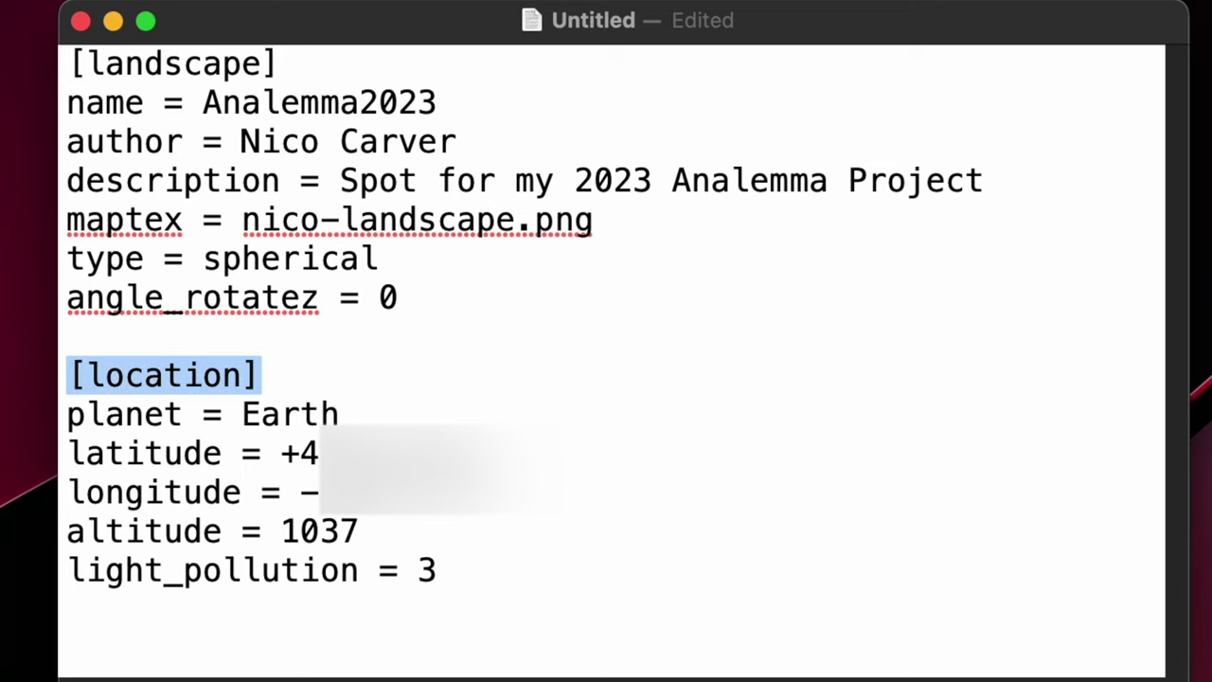
pyautogui.click(243, 68)
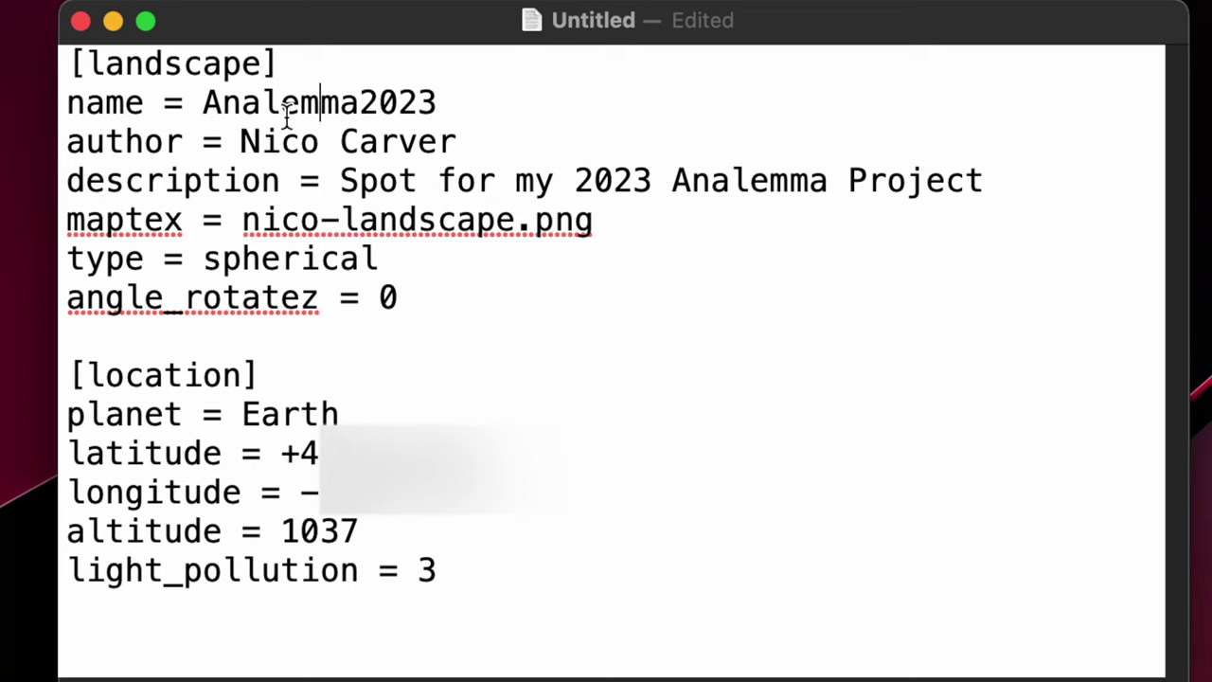
pyautogui.click(320, 104)
pyautogui.click(128, 151)
pyautogui.click(306, 142)
pyautogui.click(190, 180)
pyautogui.click(534, 171)
pyautogui.click(125, 222)
# - Change the maptex entry's image file to analemma.png
pyautogui.moveTo(514, 221); pyautogui.dragTo(243, 223)
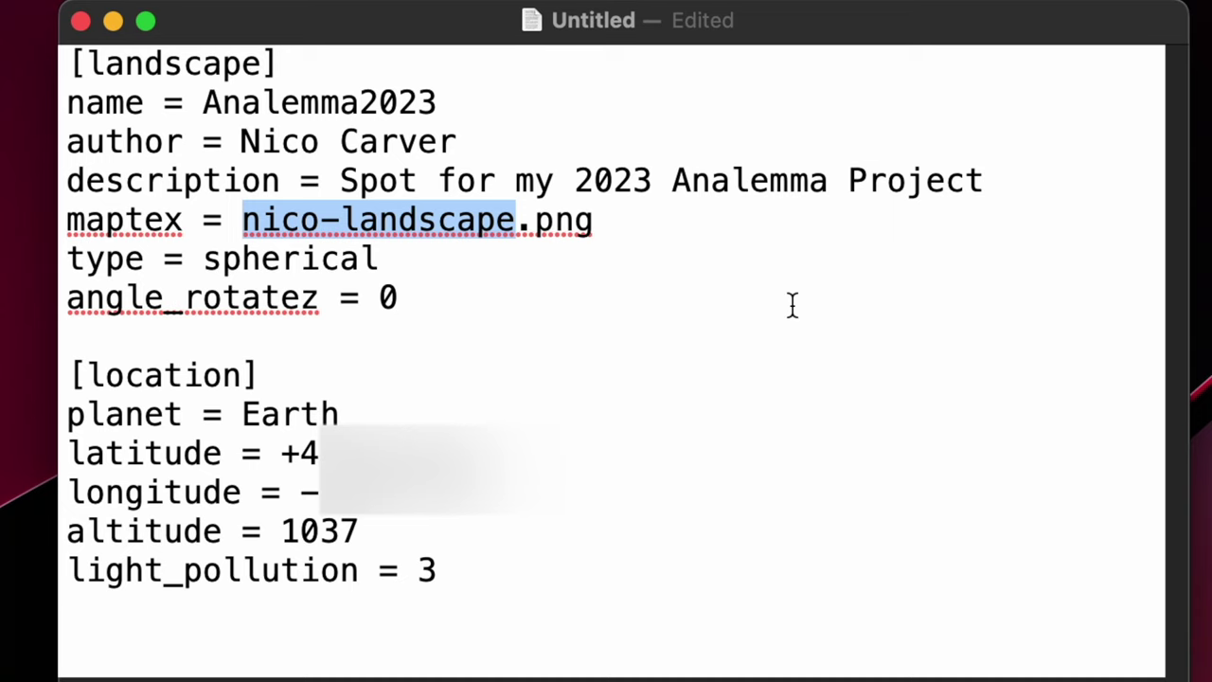
pyautogui.write('an')
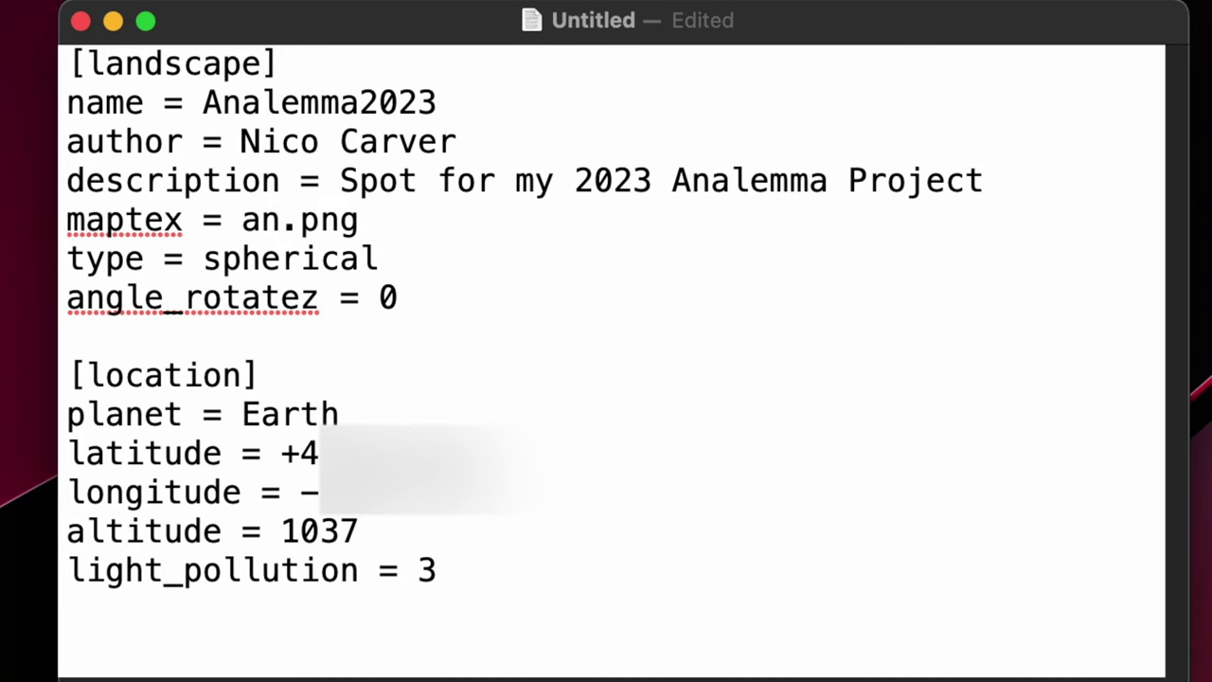
pyautogui.write('alemma')
pyautogui.click(752, 282)
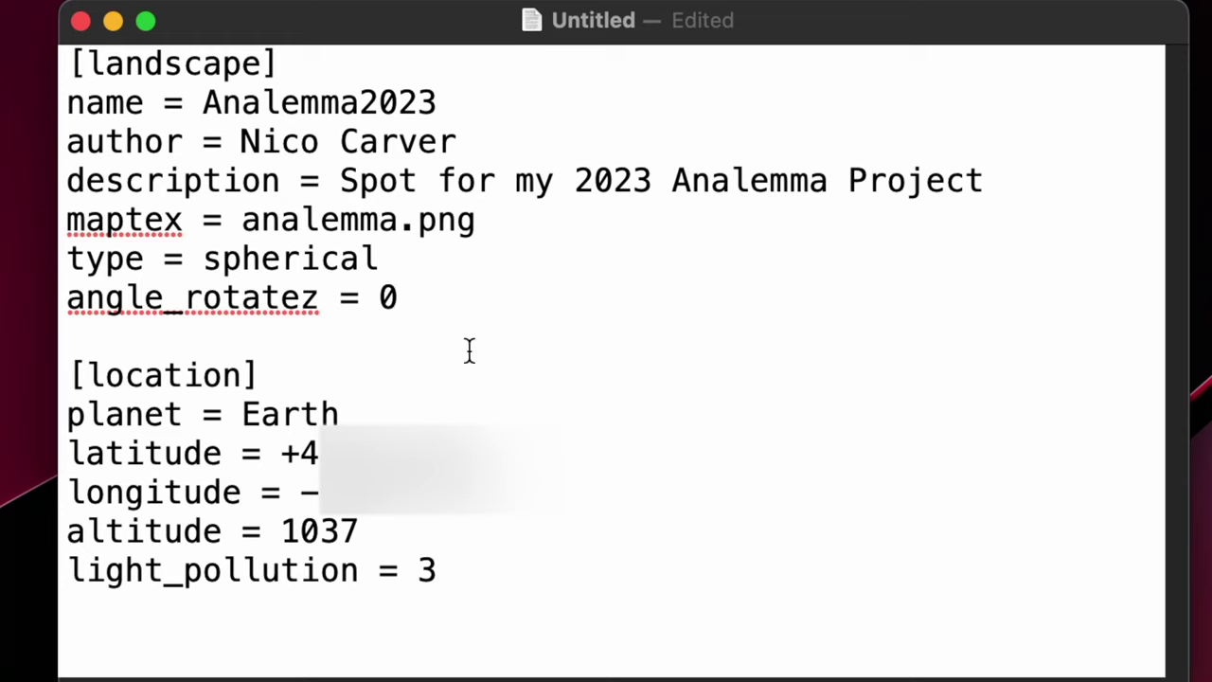
# - Review the type and angle_rotatez entries, the [location] section and the light_pollution line of the landscape configuration
pyautogui.click(301, 258)
pyautogui.click(124, 299)
pyautogui.doubleClick(301, 299)
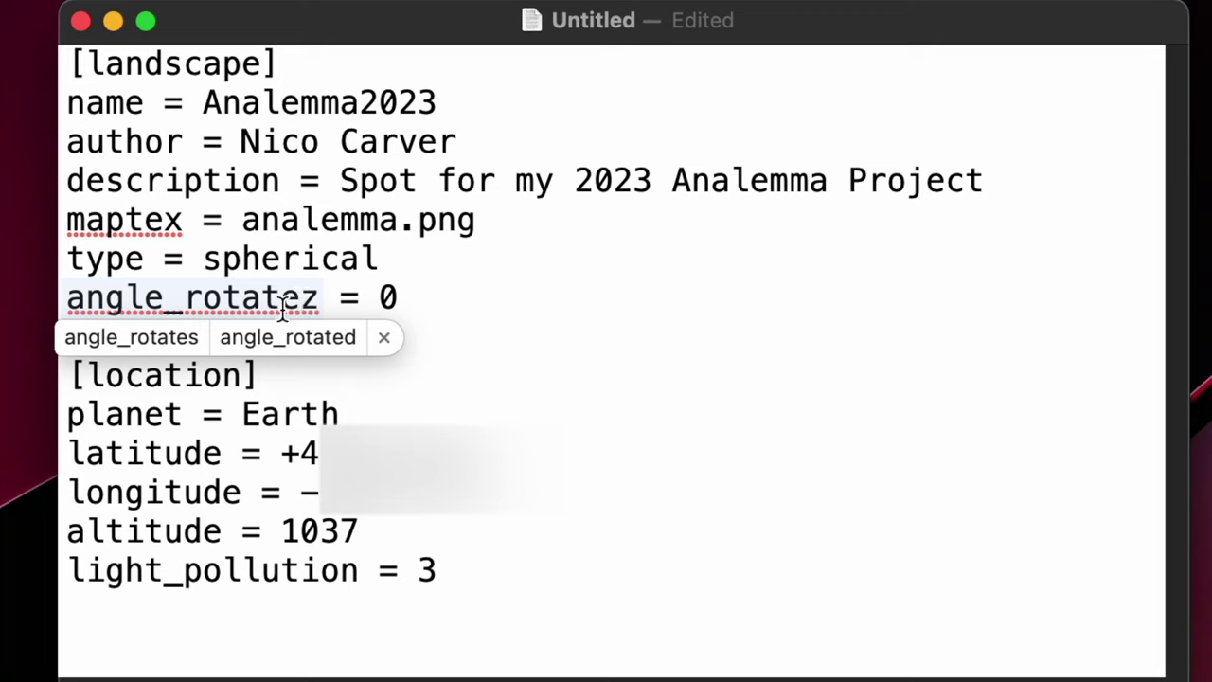
pyautogui.click(392, 299)
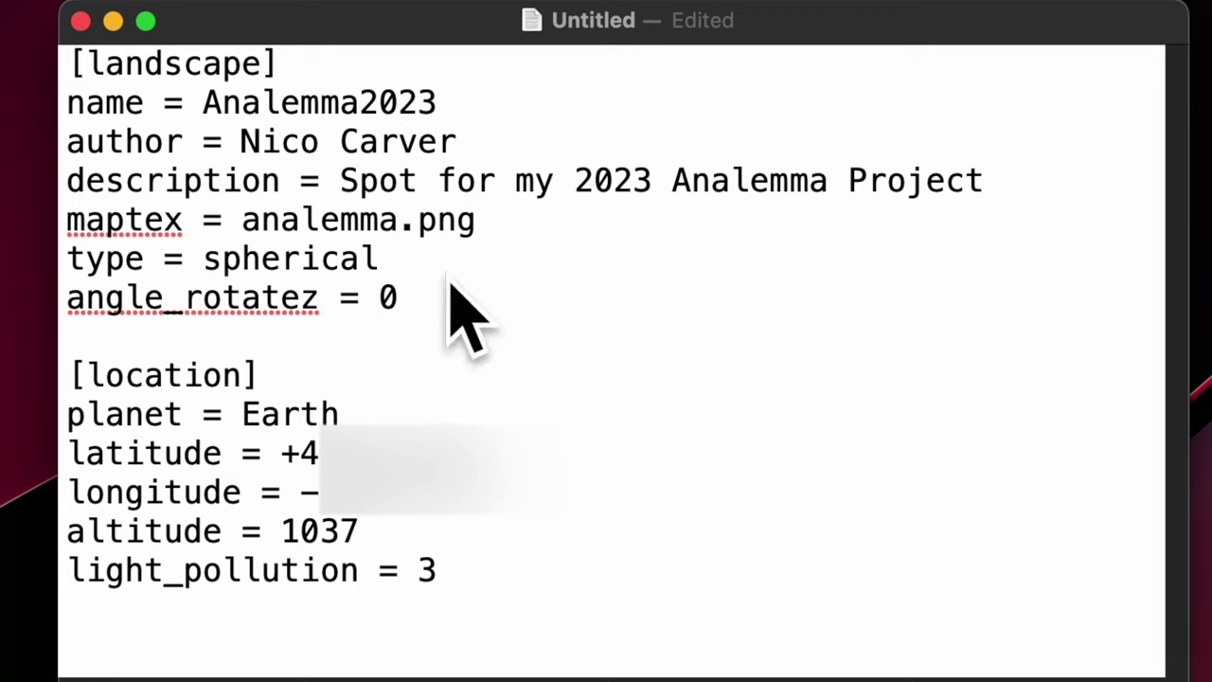
pyautogui.doubleClick(388, 297)
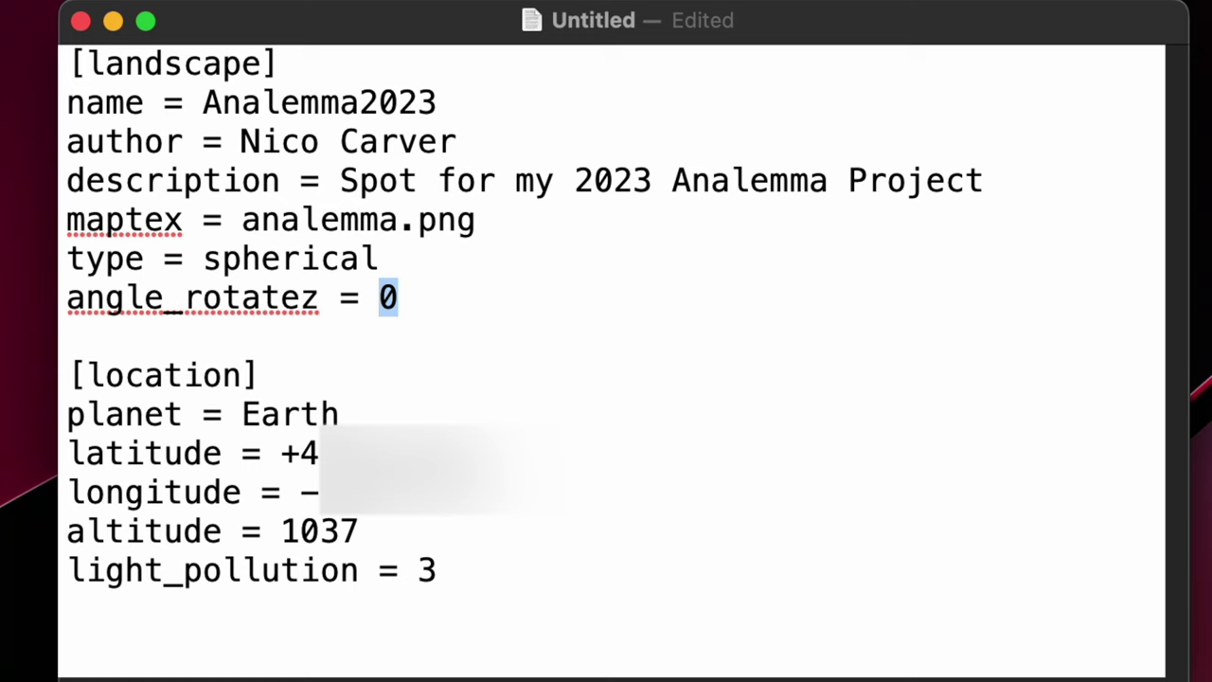
pyautogui.click(396, 300)
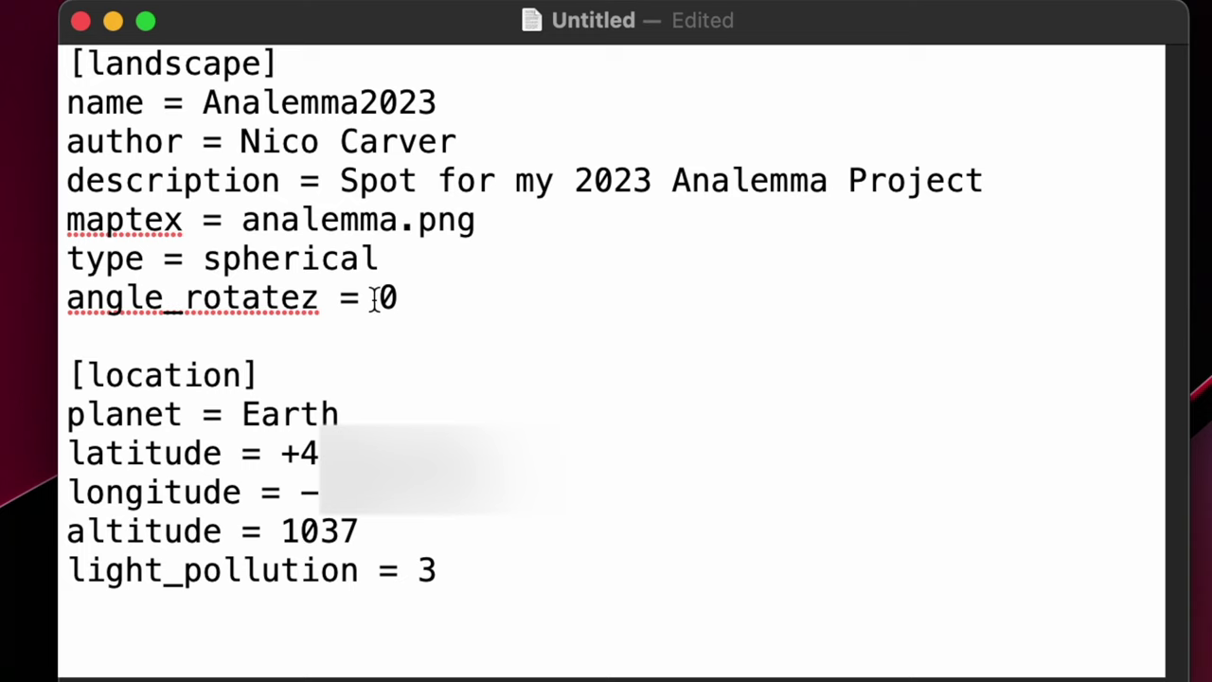
pyautogui.moveTo(257, 379); pyautogui.dragTo(66, 375)
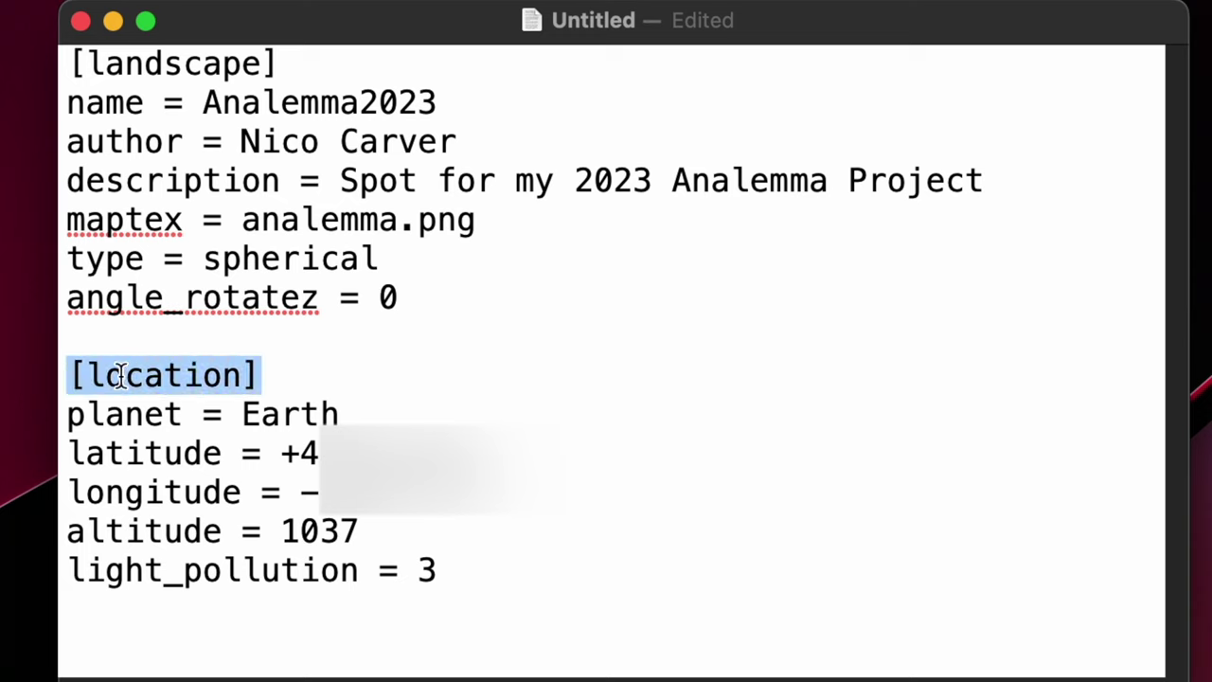
pyautogui.click(175, 421)
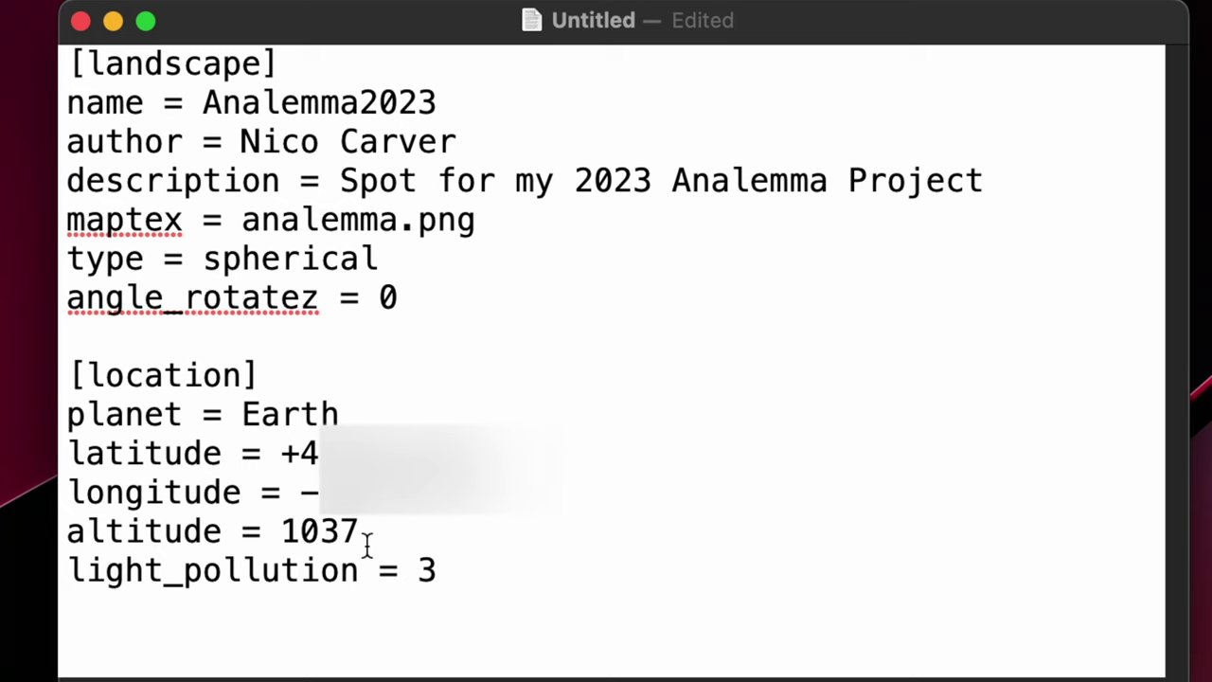
pyautogui.moveTo(439, 572); pyautogui.dragTo(52, 584)
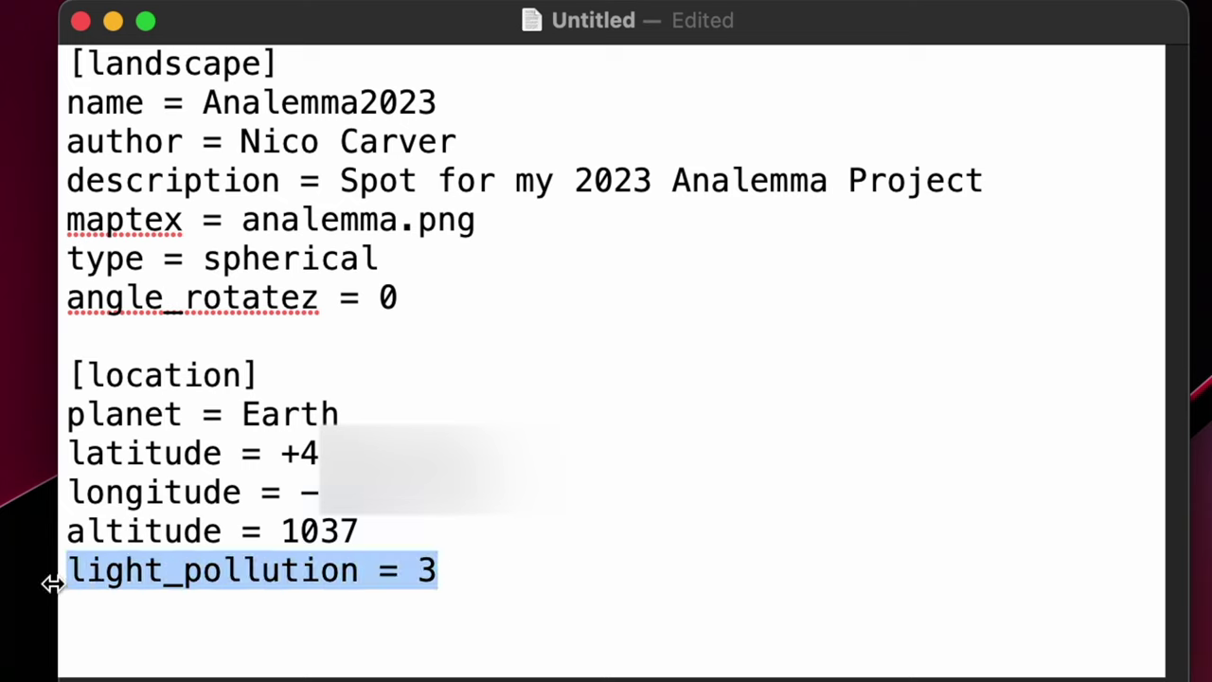
pyautogui.click(477, 577)
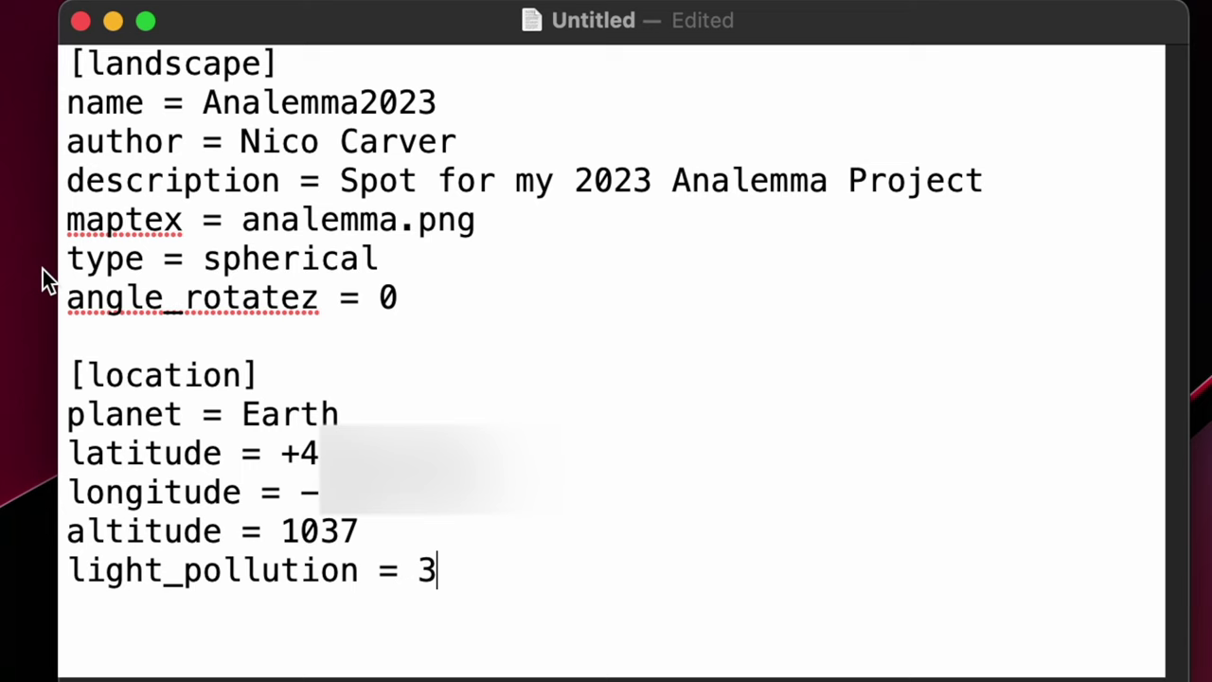
# - Save the configuration to the Desktop as landscape.ini, with the automatic .txt extension option turned off
pyautogui.press('super+s')
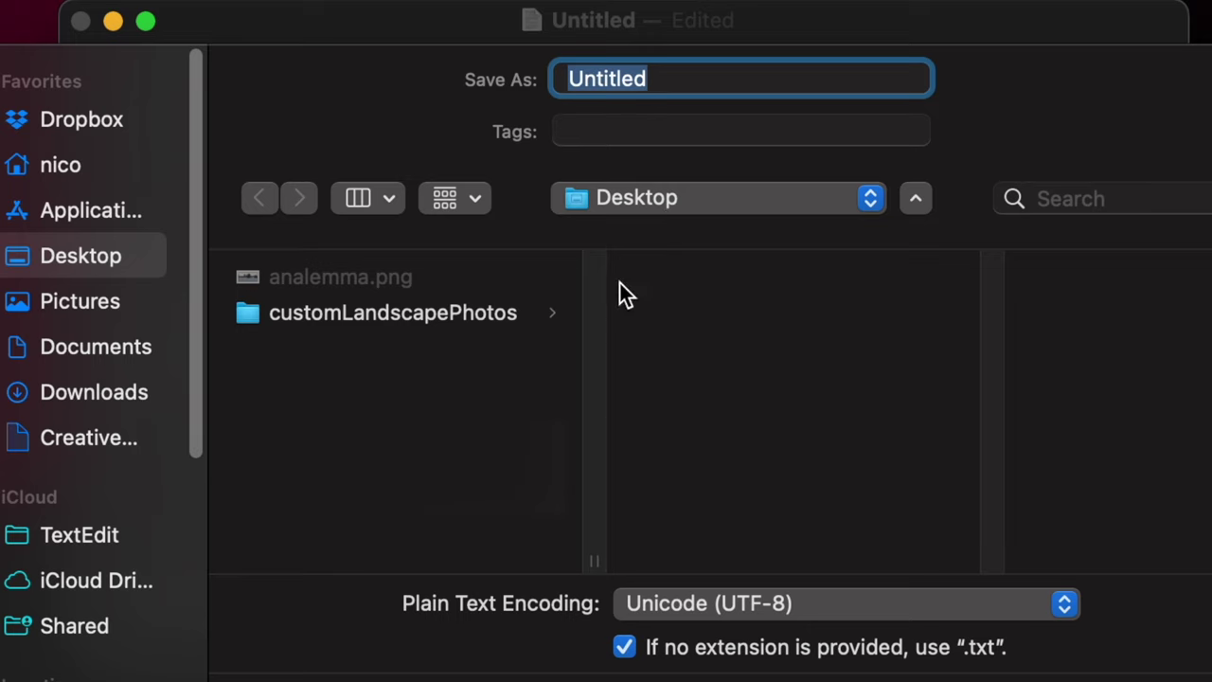
pyautogui.press('BackSpace')
pyautogui.write('lan')
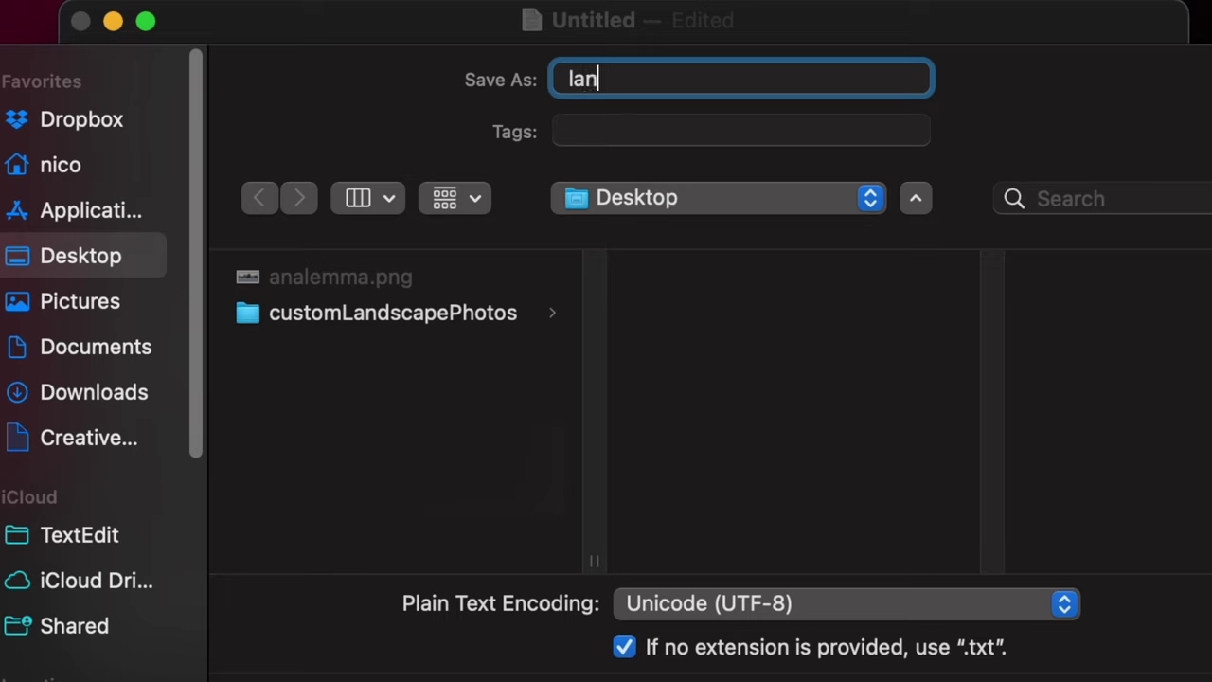
pyautogui.write('dscape.ini')
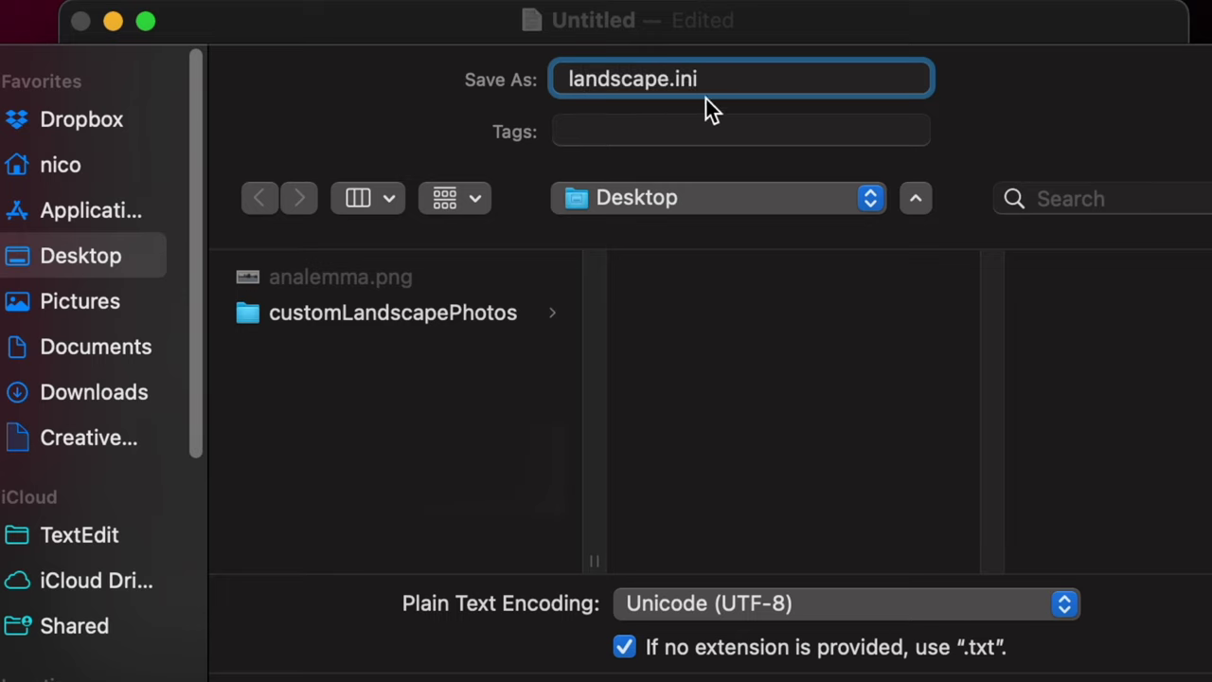
pyautogui.click(624, 649)
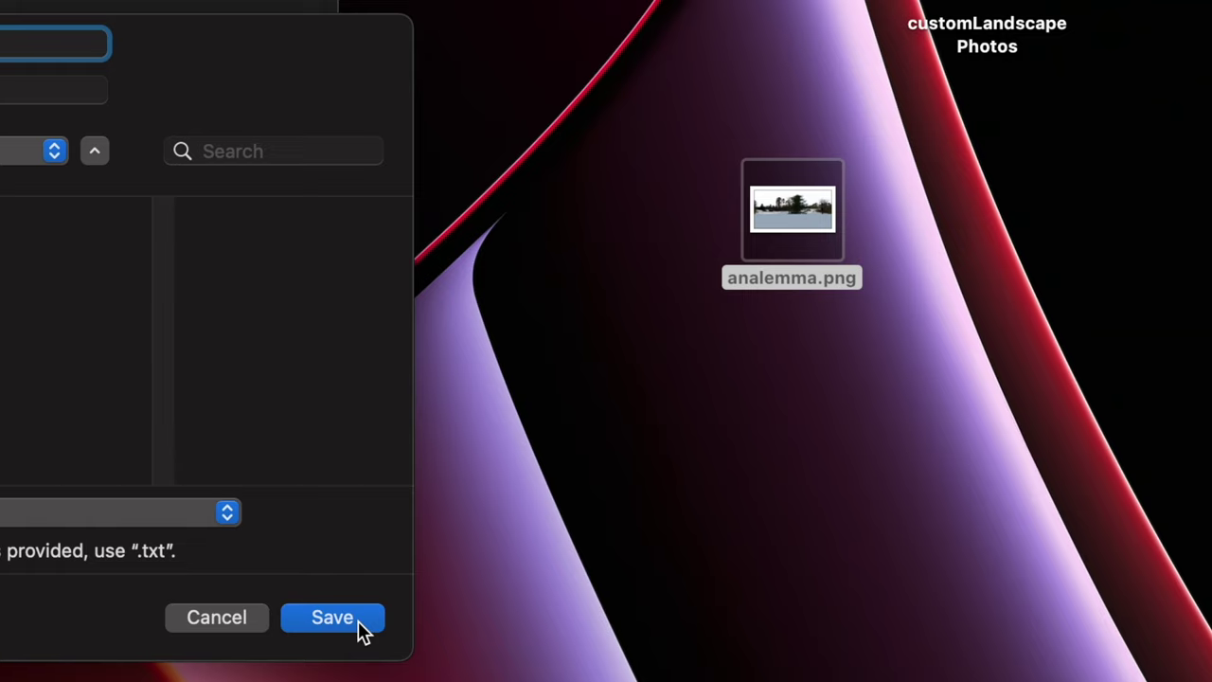
pyautogui.click(769, 459)
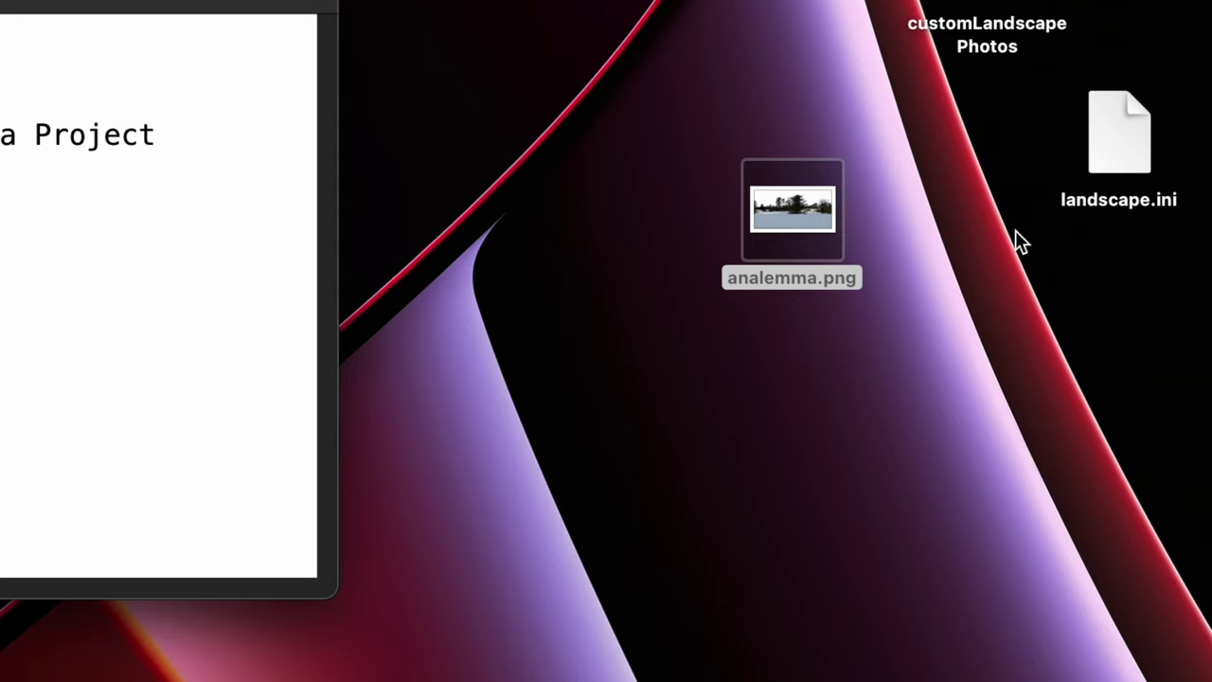
# - Place landscape.ini directly below analemma.png on the desktop and close the text document
pyautogui.moveTo(1089, 195); pyautogui.dragTo(796, 390)
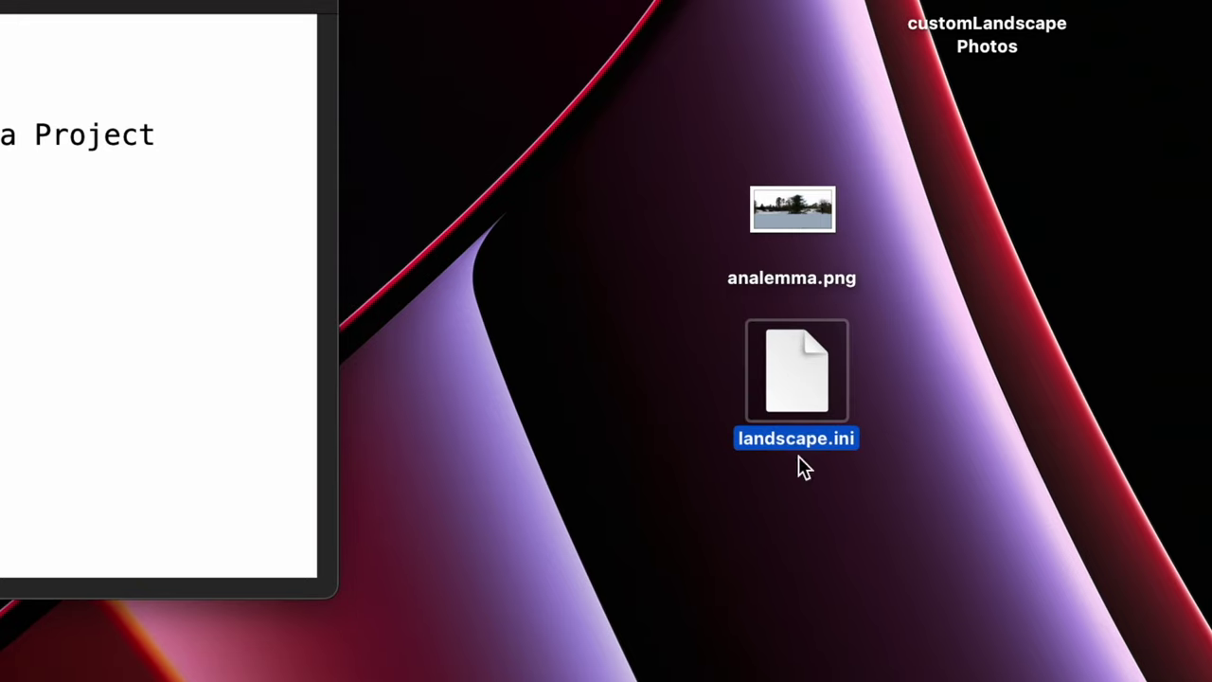
pyautogui.rightClick(804, 382)
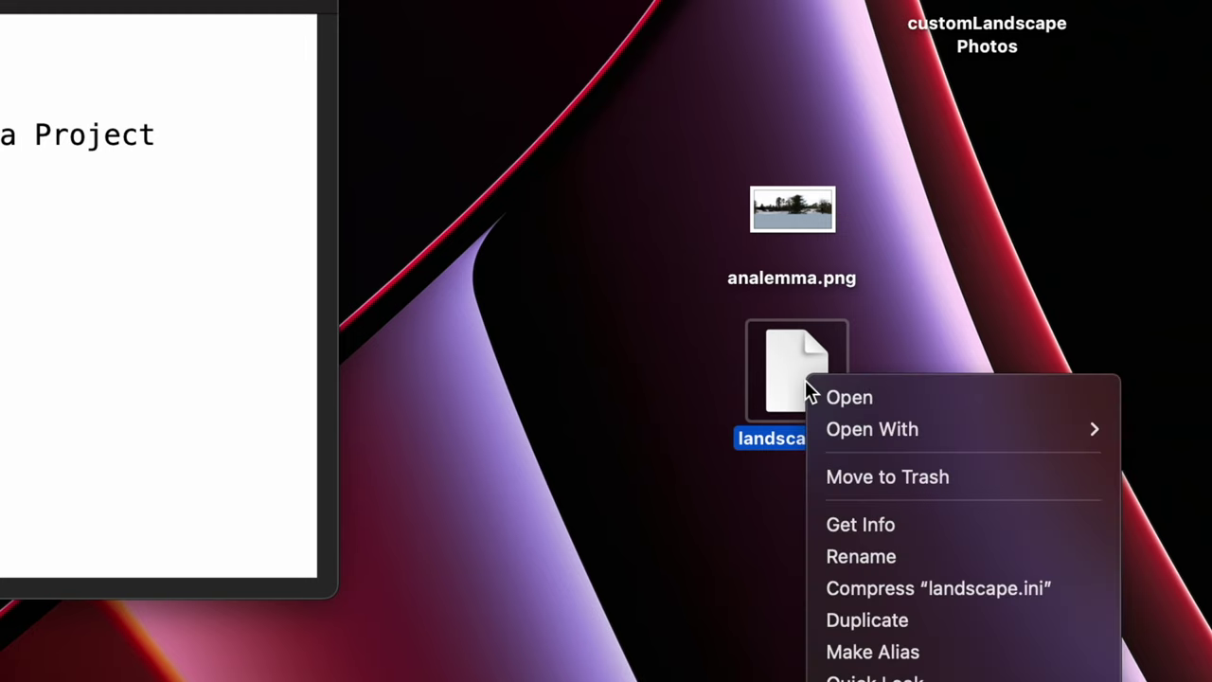
pyautogui.moveTo(833, 431)
pyautogui.click(912, 316)
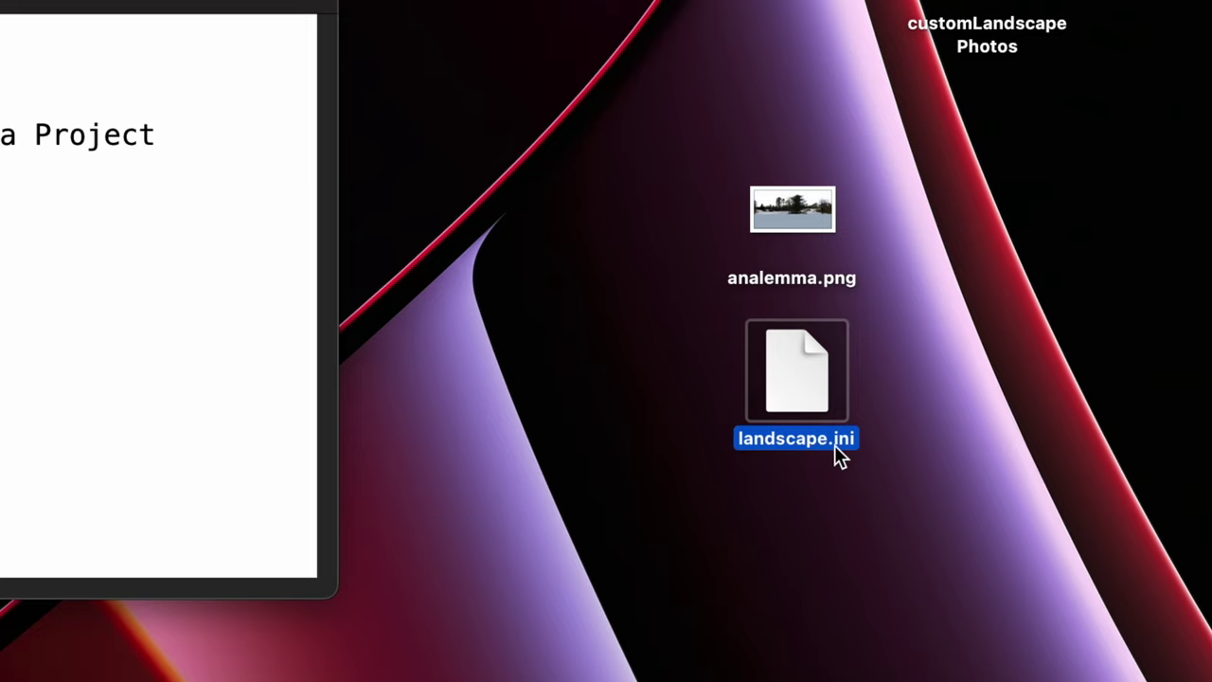
pyautogui.press('super+w')
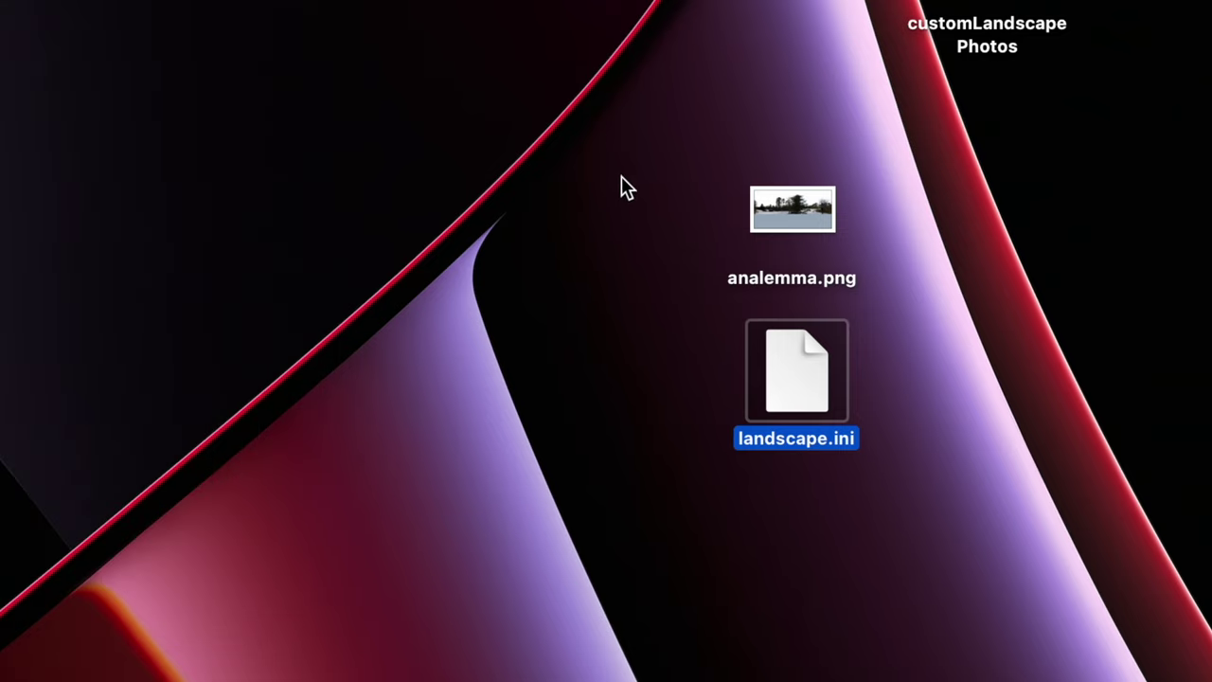
# - Group analemma.png and landscape.ini into a new folder named analemma2023 and compress that folder into a ZIP archive
pyautogui.moveTo(638, 164); pyautogui.dragTo(791, 417)
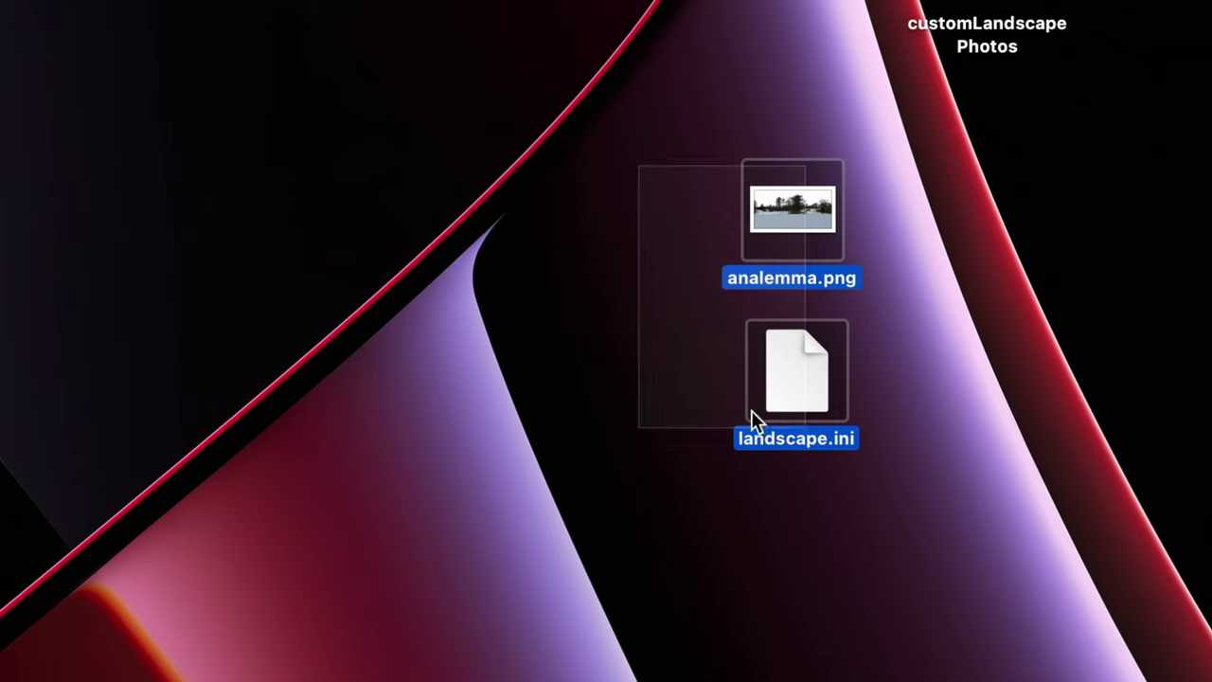
pyautogui.rightClick(801, 352)
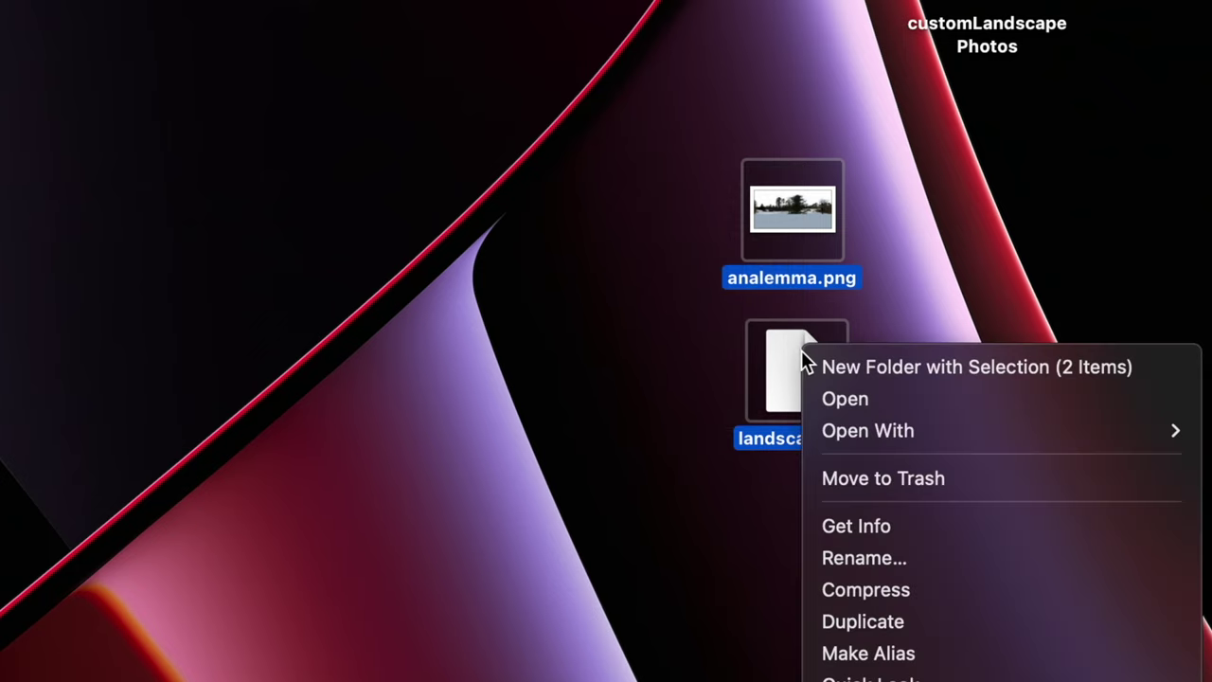
pyautogui.click(822, 364)
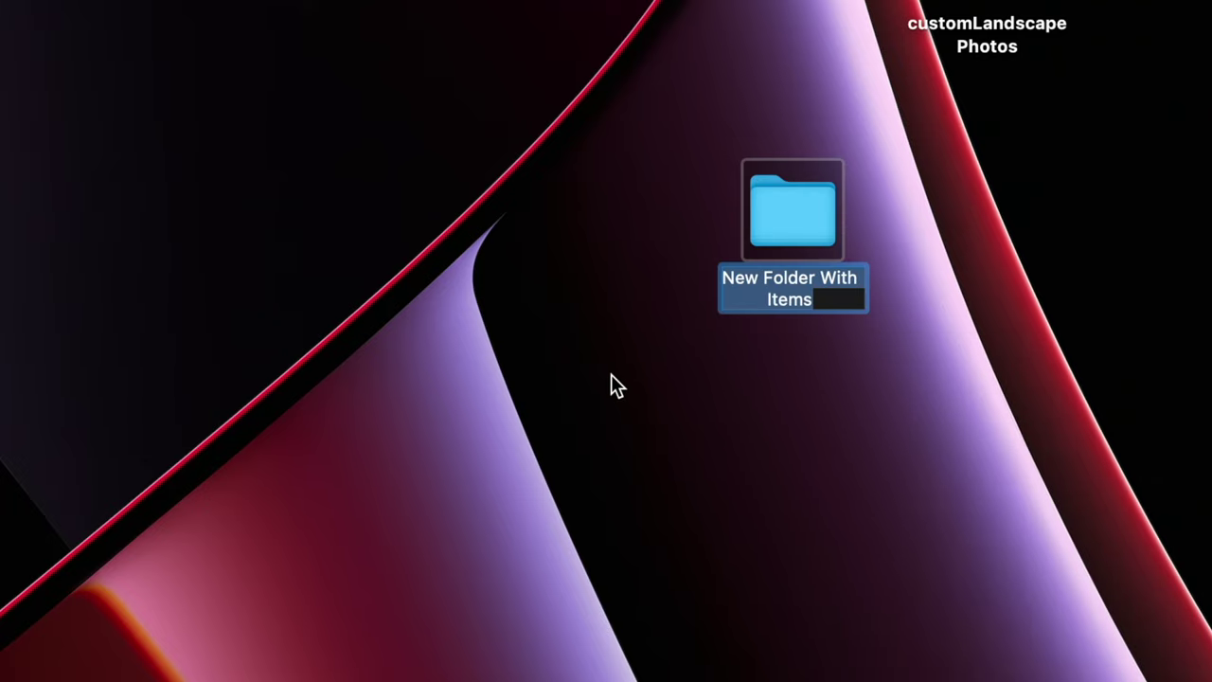
pyautogui.write('analema')
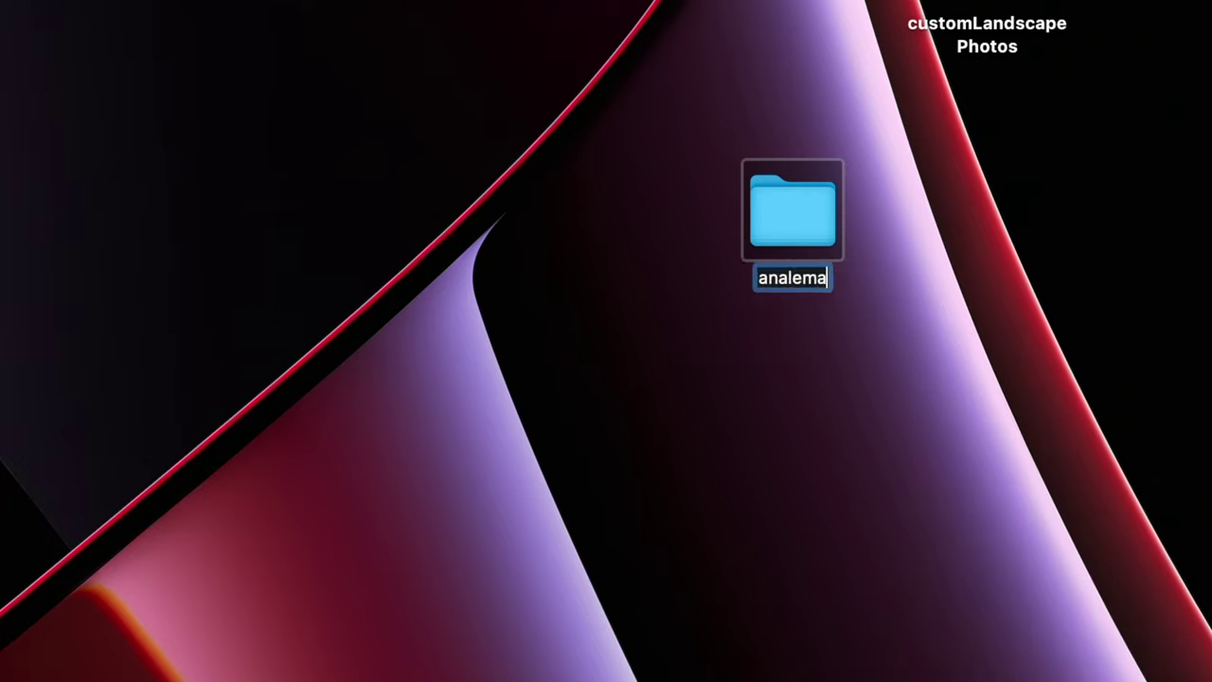
pyautogui.press('BackSpace')
pyautogui.write('ma2023')
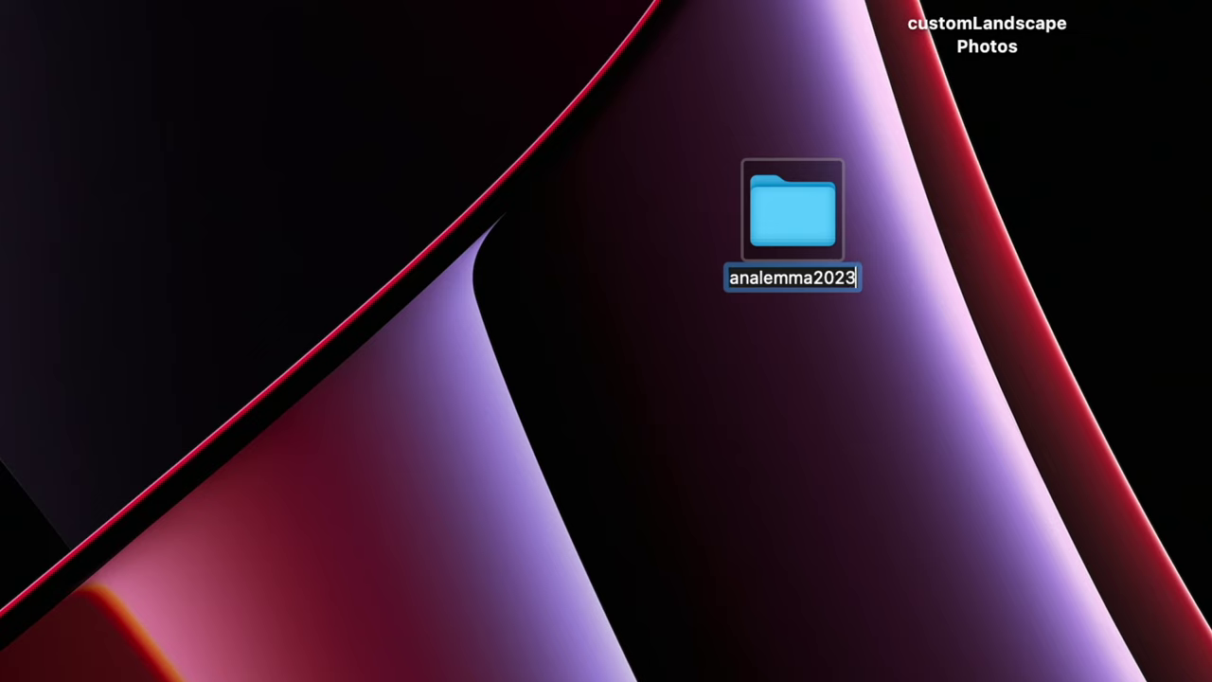
pyautogui.click(591, 402)
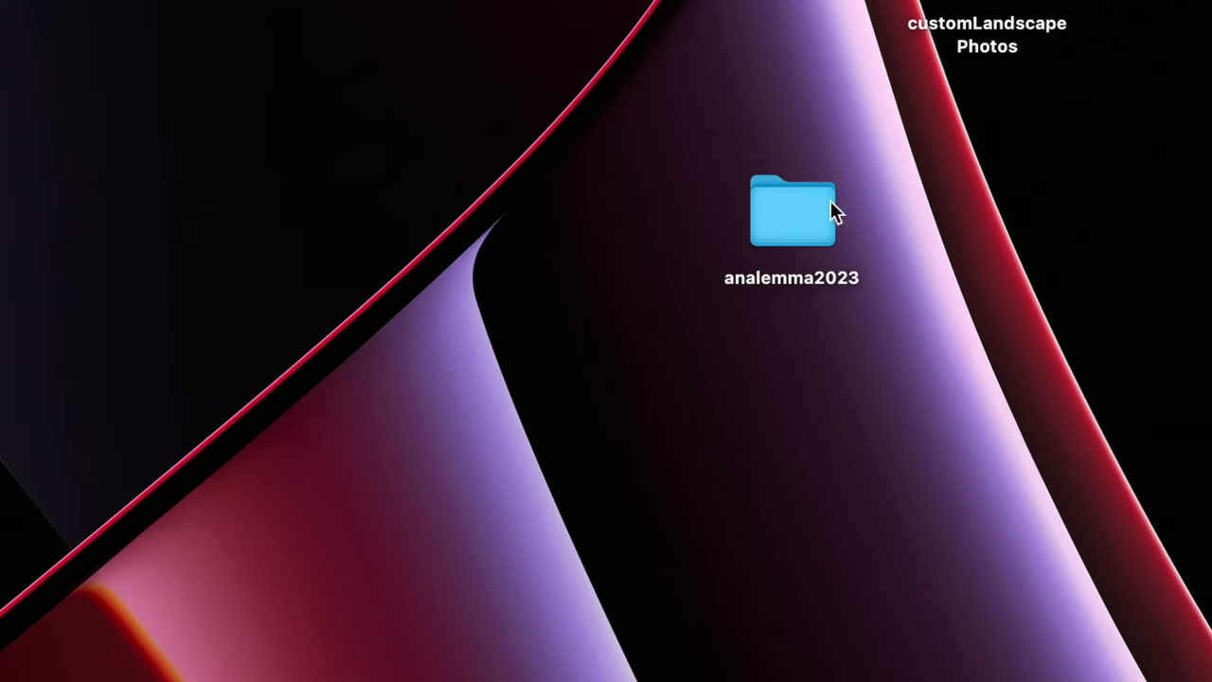
pyautogui.rightClick(765, 217)
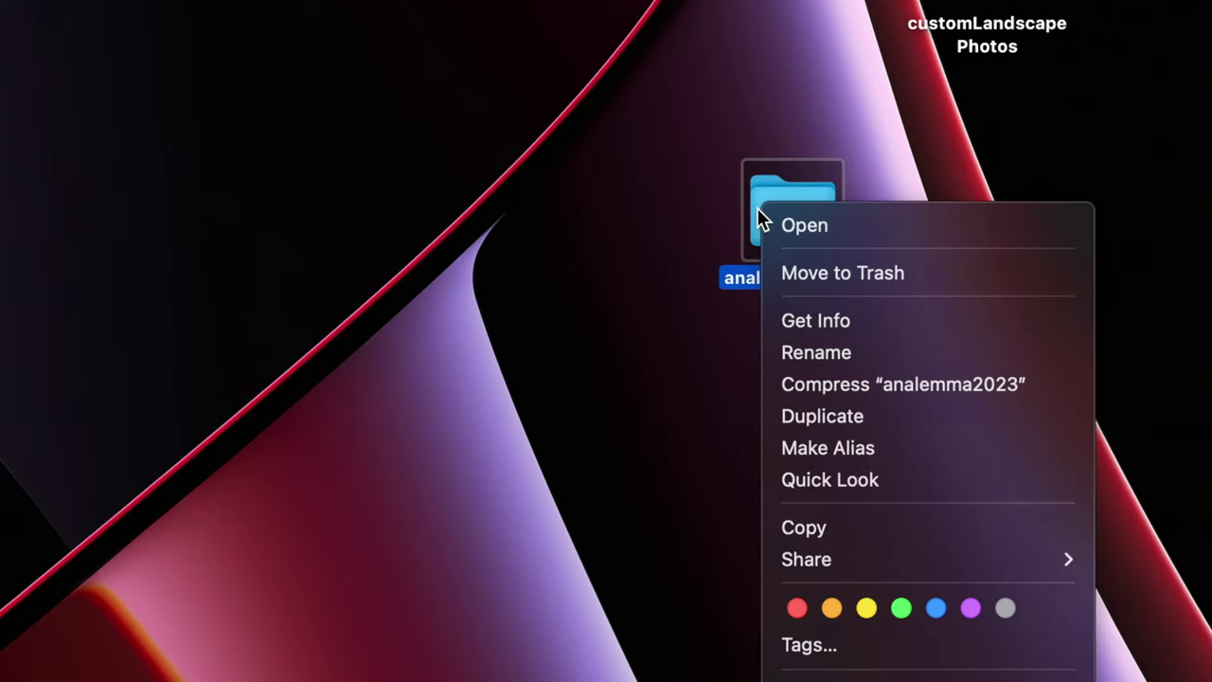
pyautogui.click(803, 383)
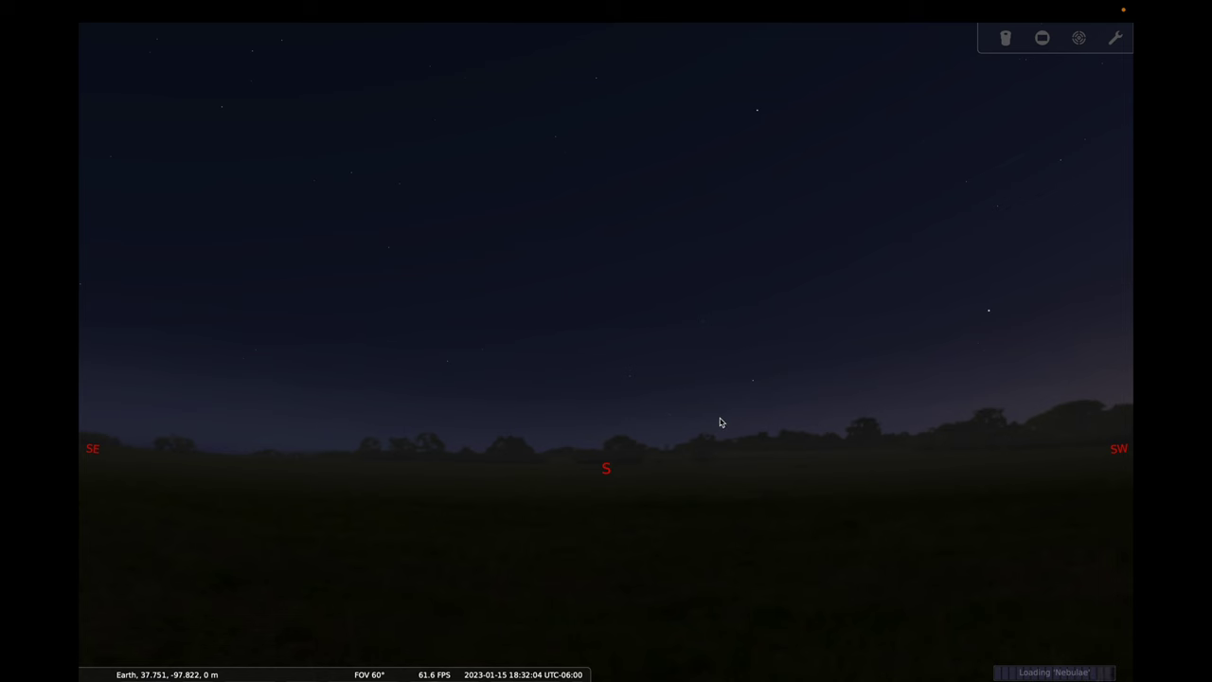
# - In Stellarium, install a new landscape from the analemma2023.zip archive on the Desktop
pyautogui.moveTo(95, 503)
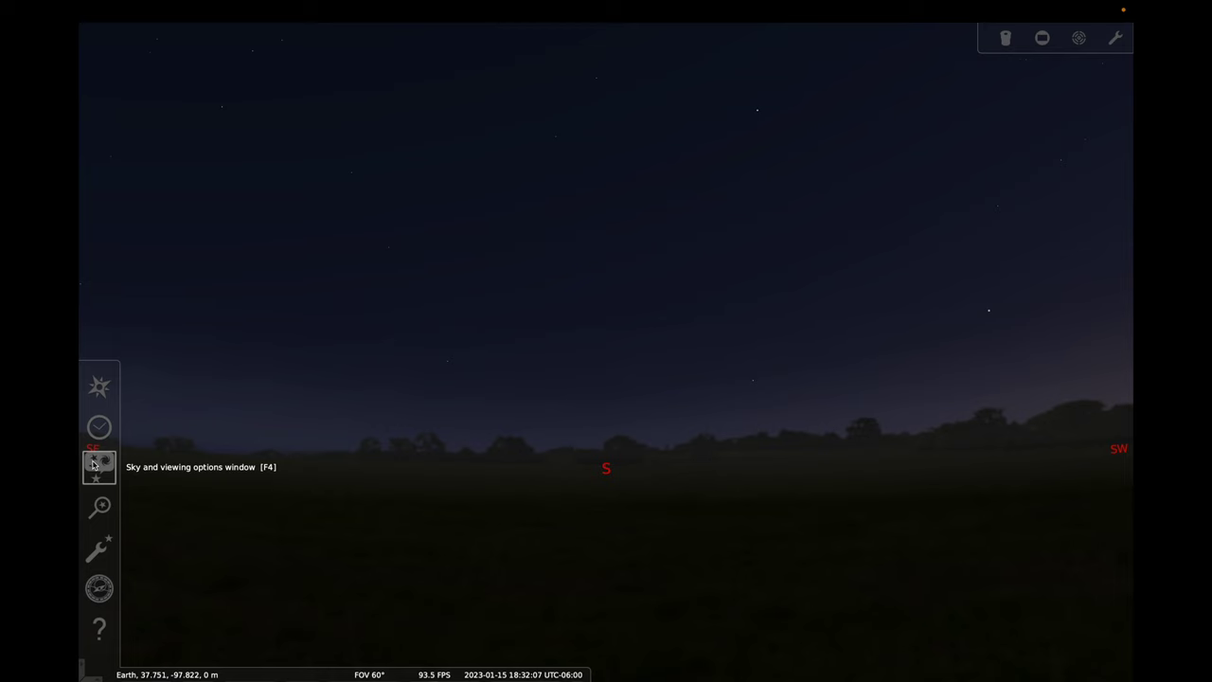
pyautogui.click(98, 464)
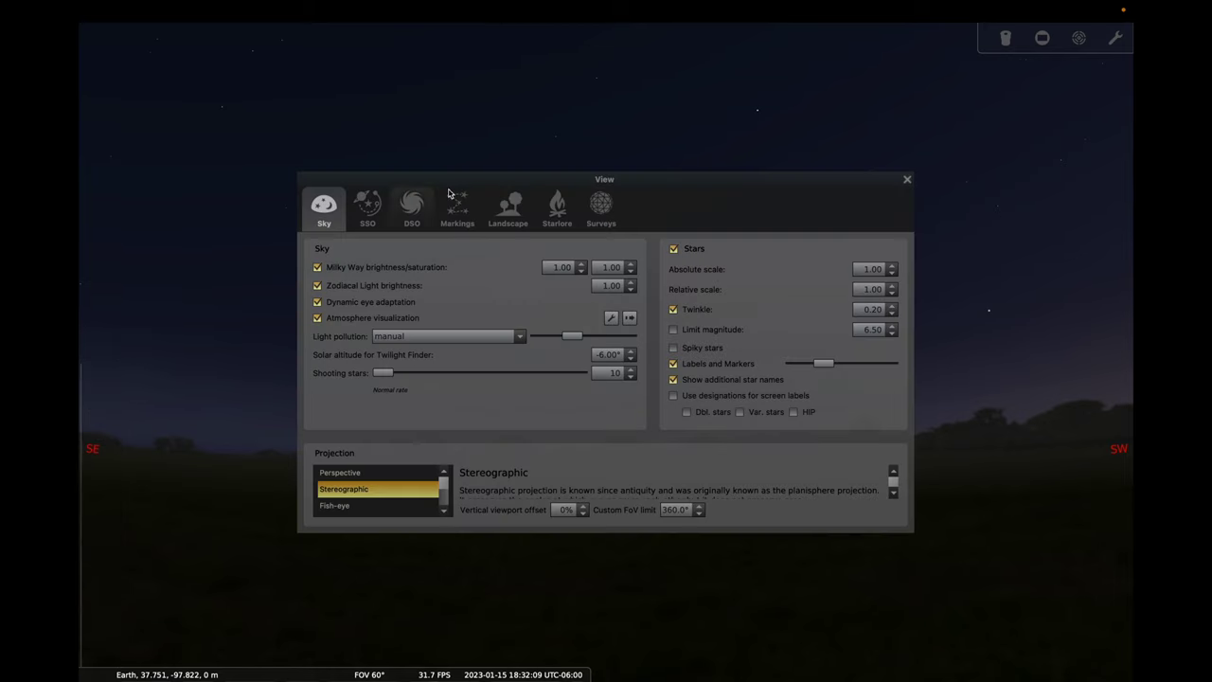
pyautogui.click(510, 214)
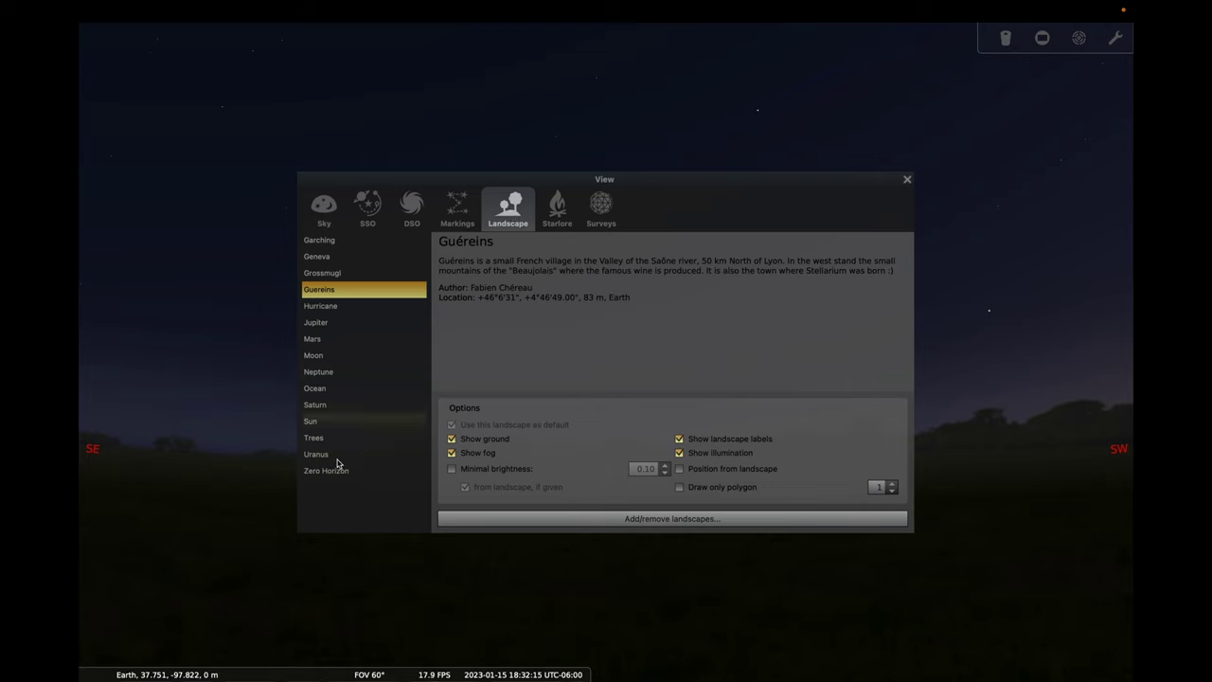
pyautogui.click(644, 520)
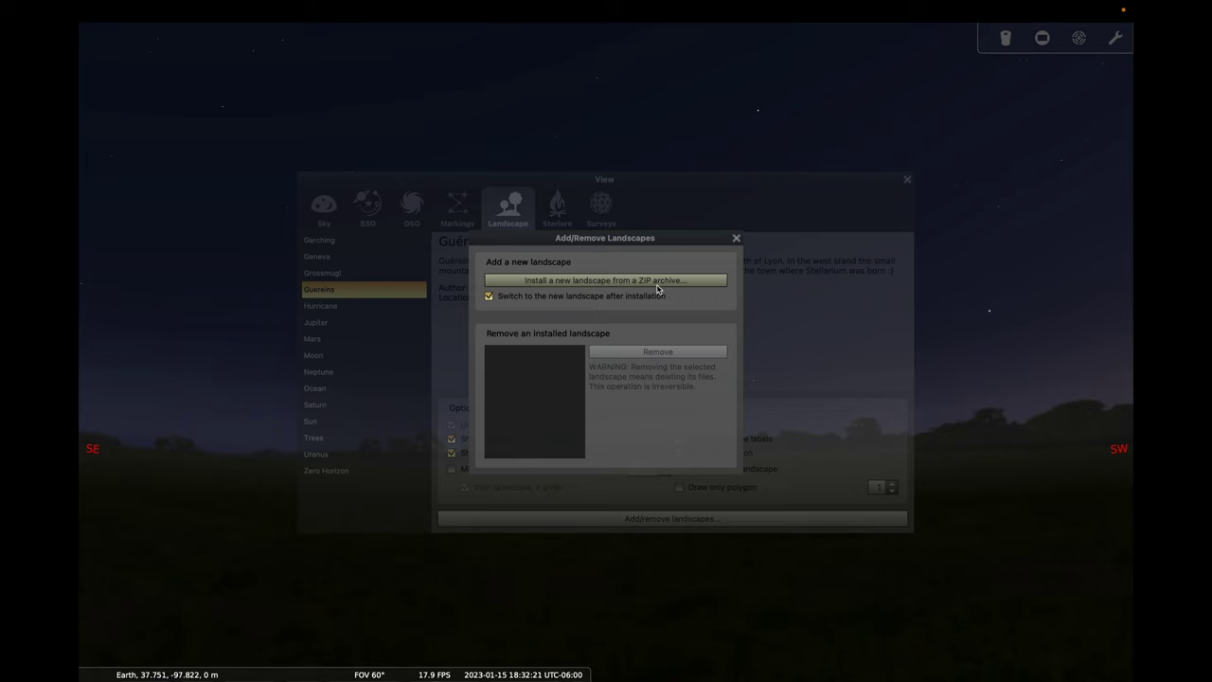
pyautogui.click(594, 284)
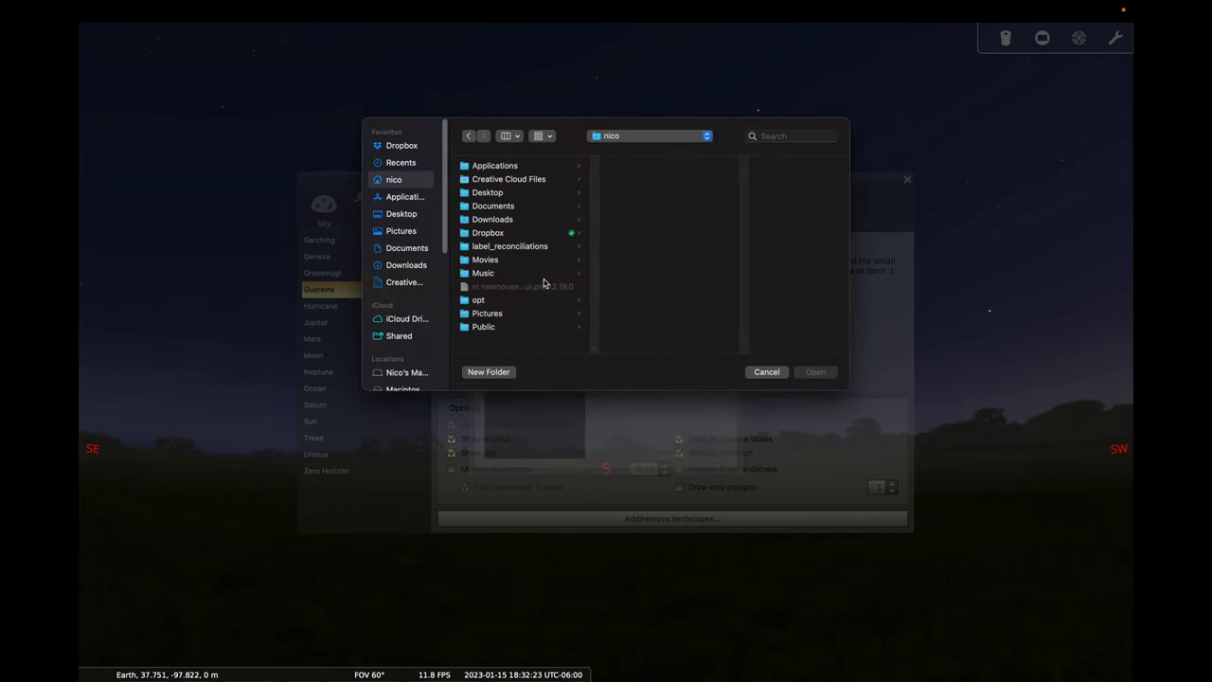
pyautogui.click(412, 215)
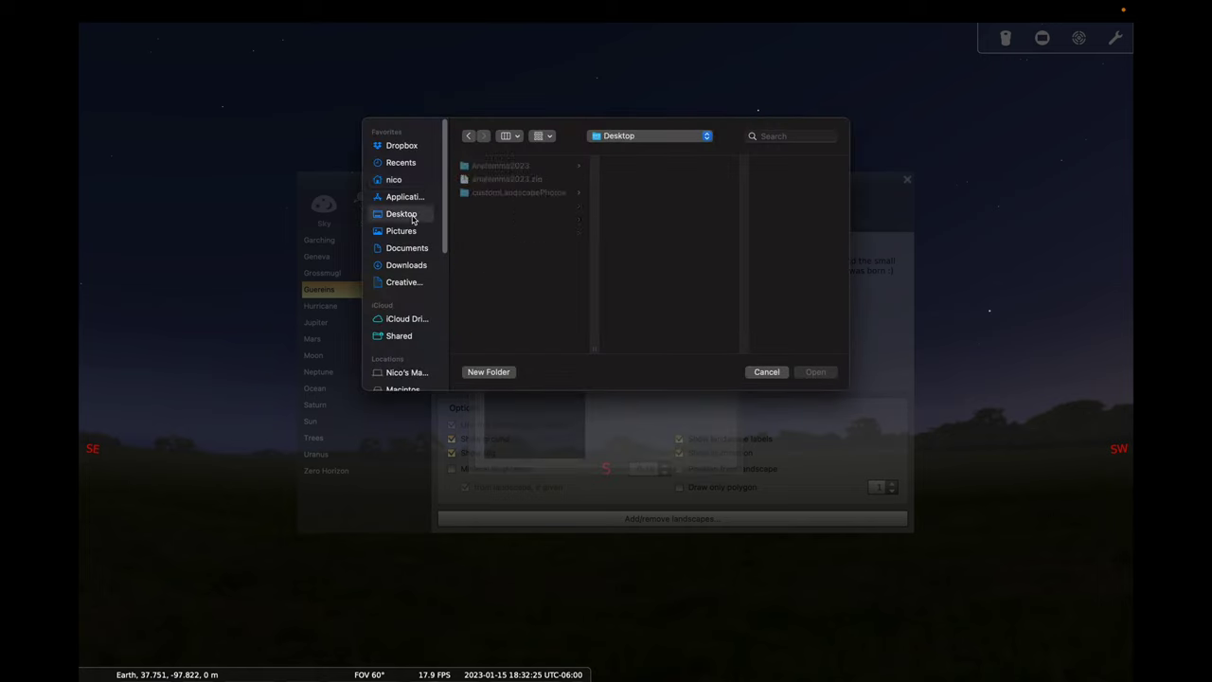
pyautogui.click(515, 180)
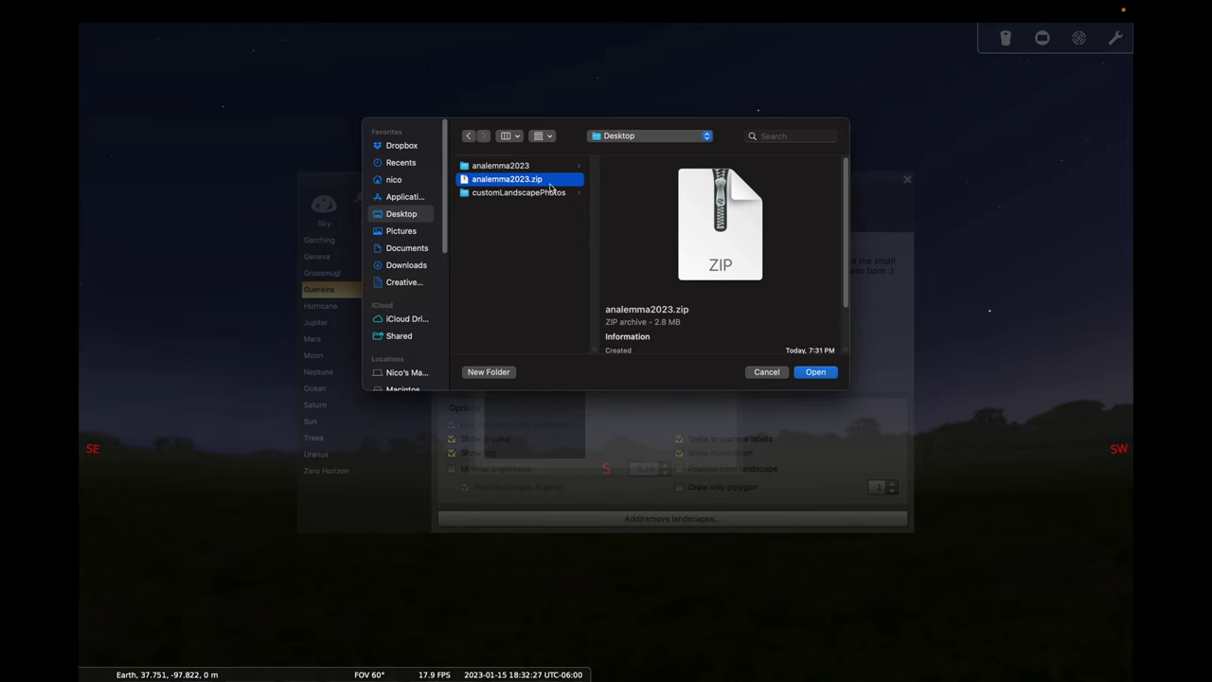
pyautogui.click(816, 373)
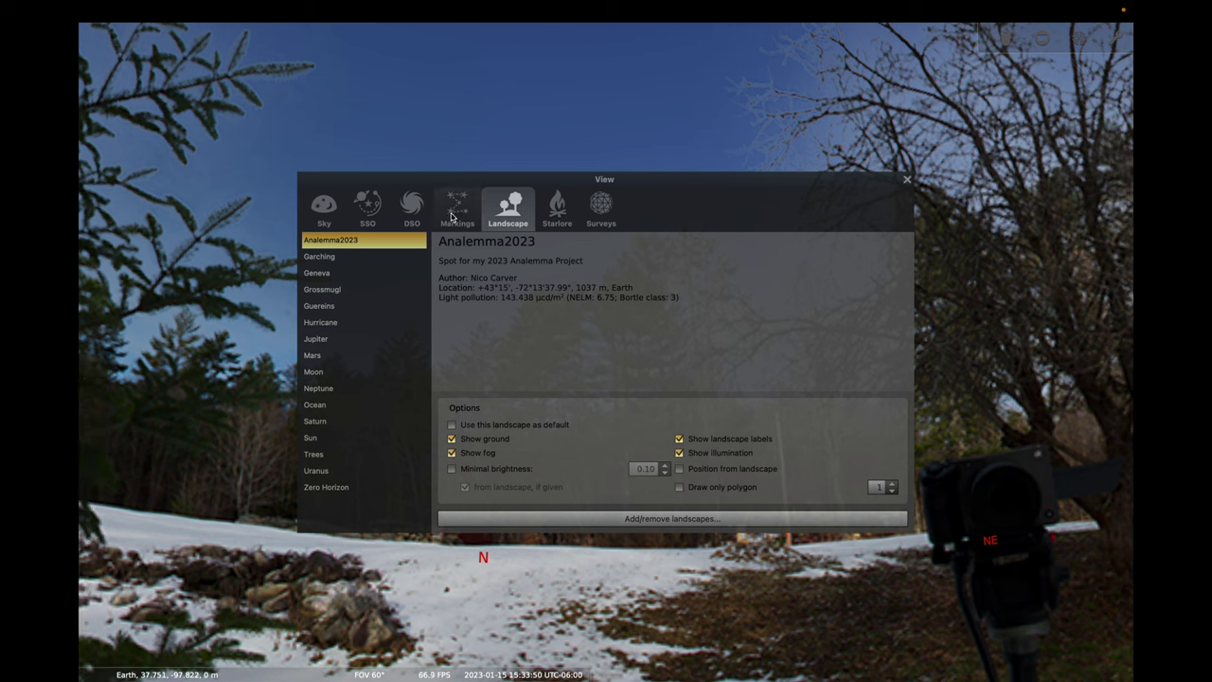
# - Turn on the azimuthal grid in the celestial sphere markings
pyautogui.click(454, 215)
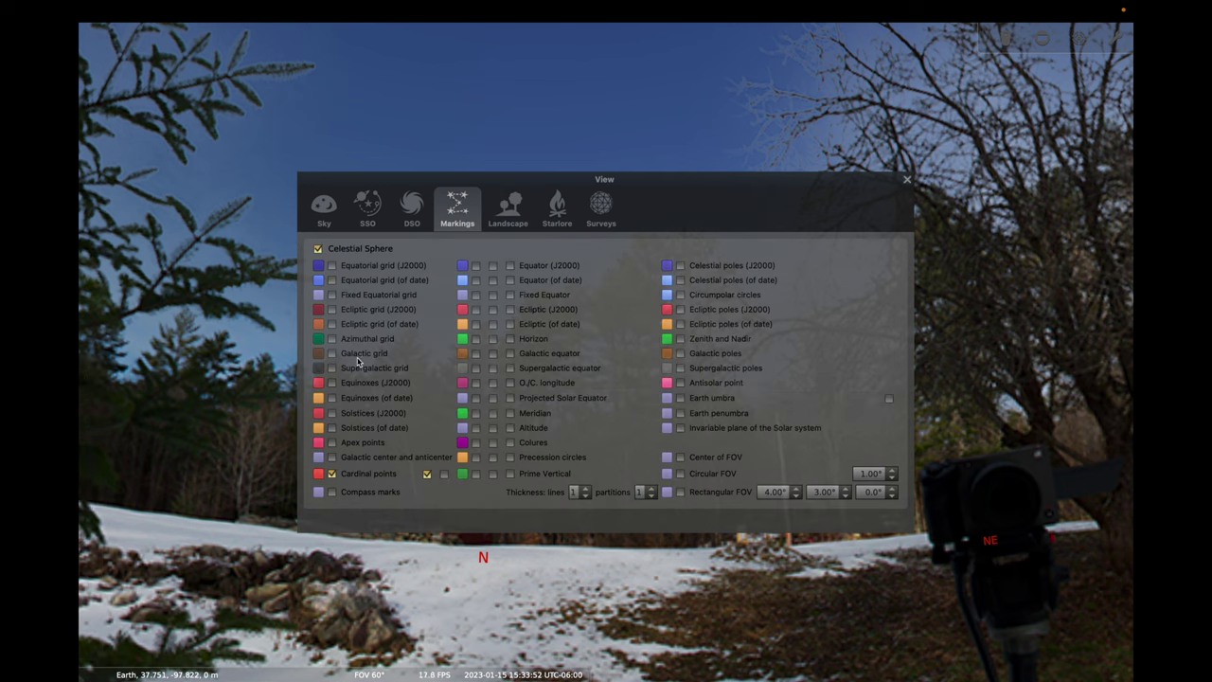
pyautogui.click(359, 340)
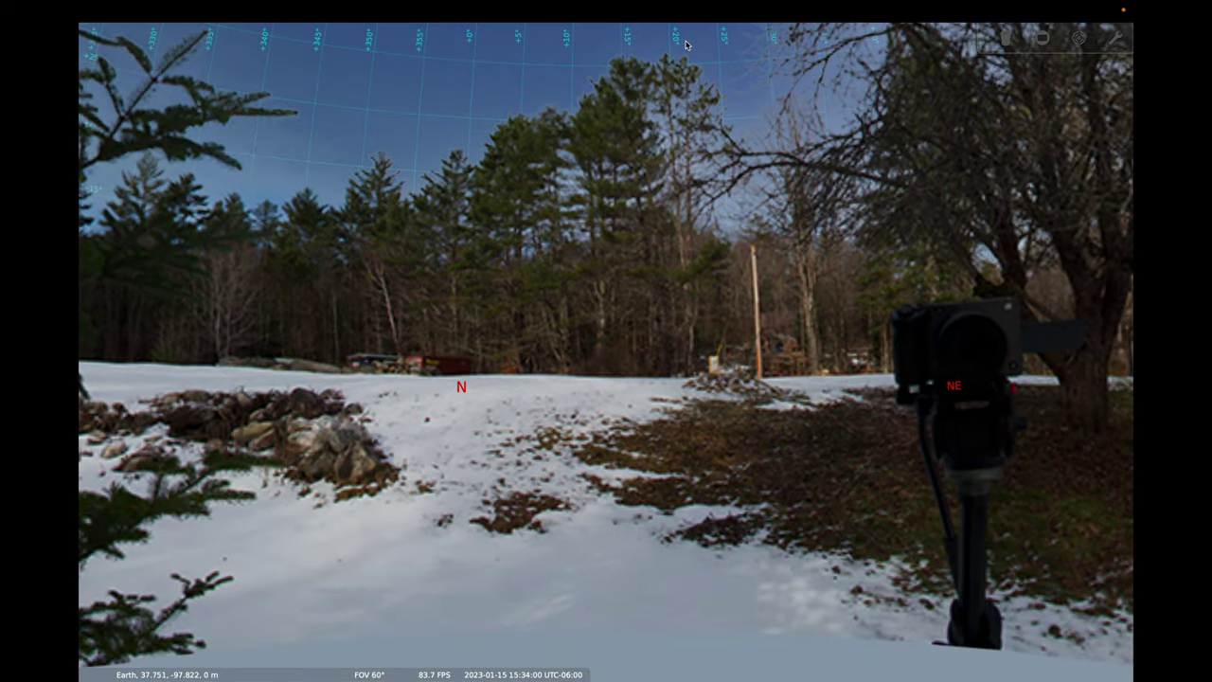
# - Check the landscape's north alignment against the azimuthal grid, and view the contents of the analemma2023 folder on the desktop
pyautogui.moveTo(680, 59); pyautogui.dragTo(716, 75)
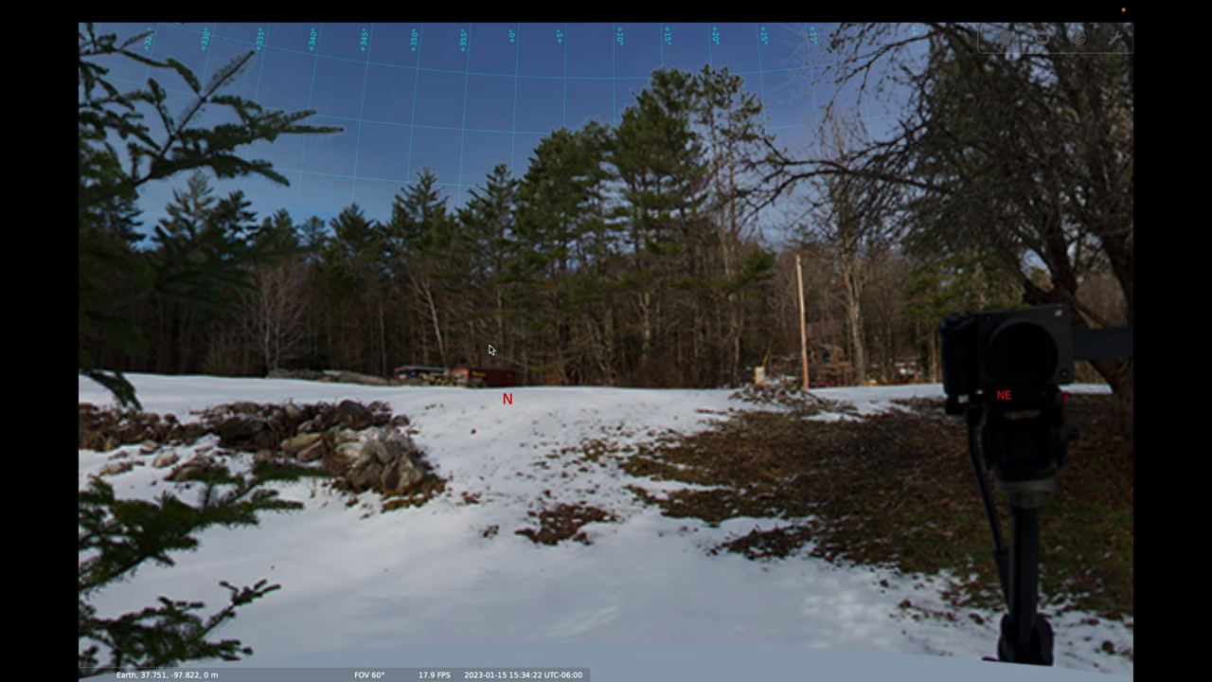
pyautogui.hotkey('ctrl', 'Left')
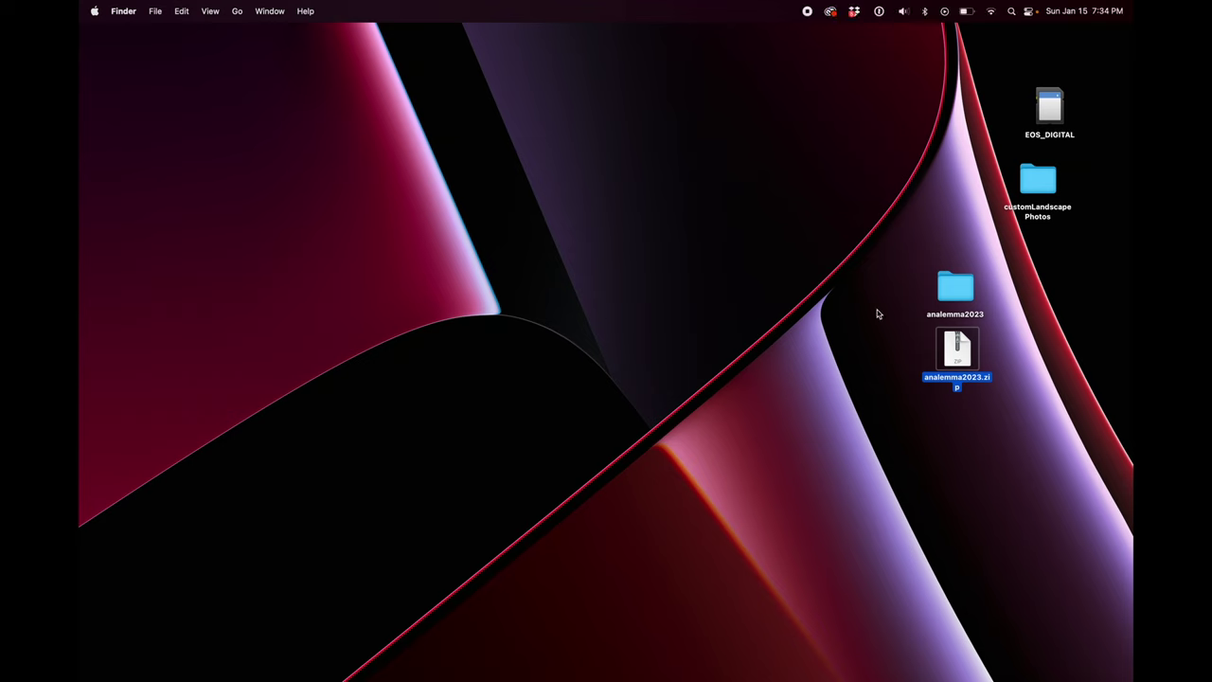
pyautogui.doubleClick(956, 289)
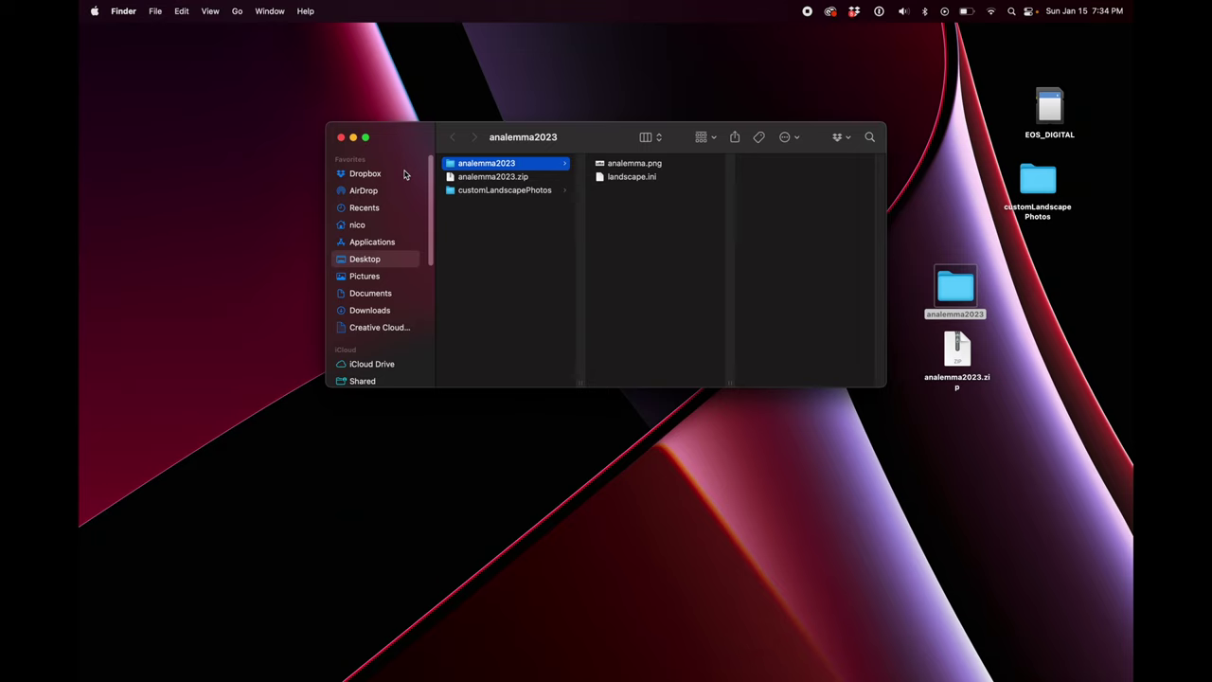
pyautogui.click(341, 137)
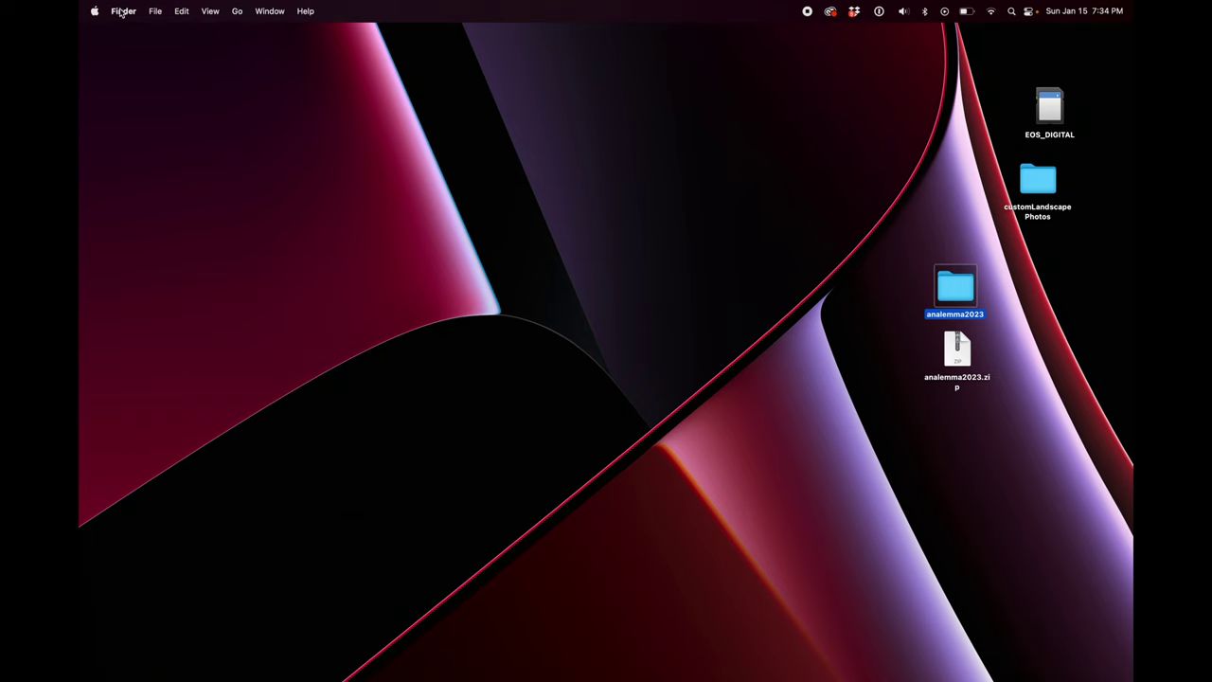
# - In Finder, open the installed analemma2023 folder under Library, Application Support, Stellarium, landscapes
pyautogui.click(238, 12)
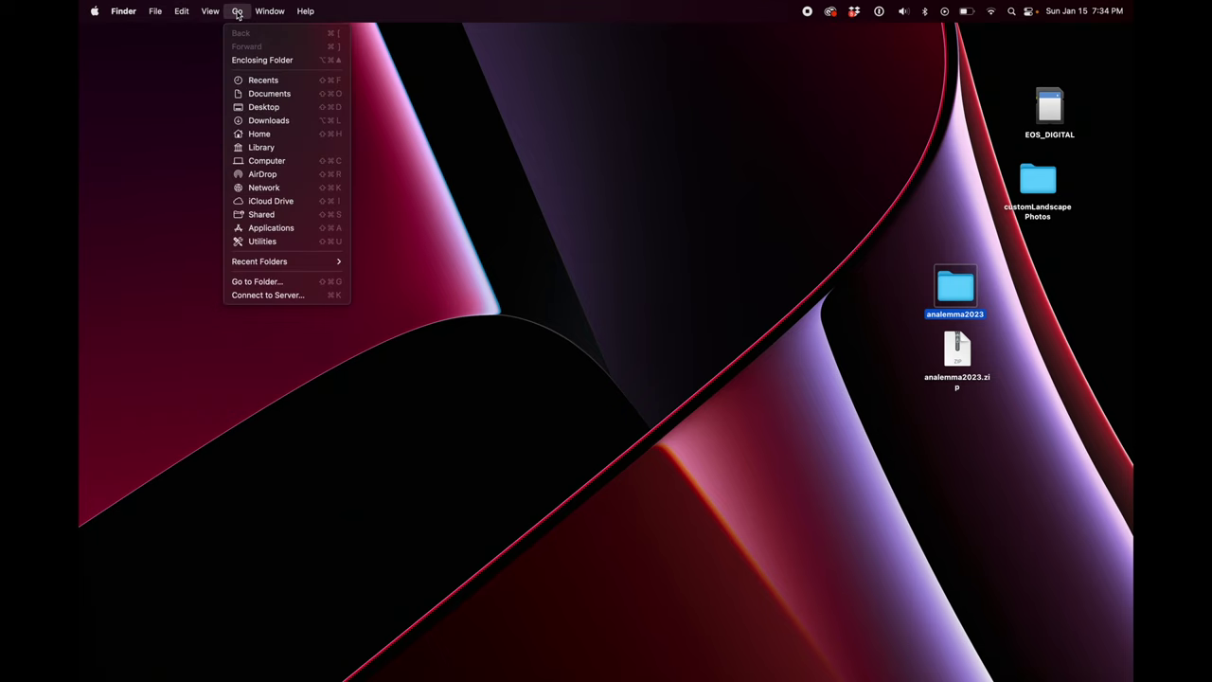
pyautogui.click(273, 150)
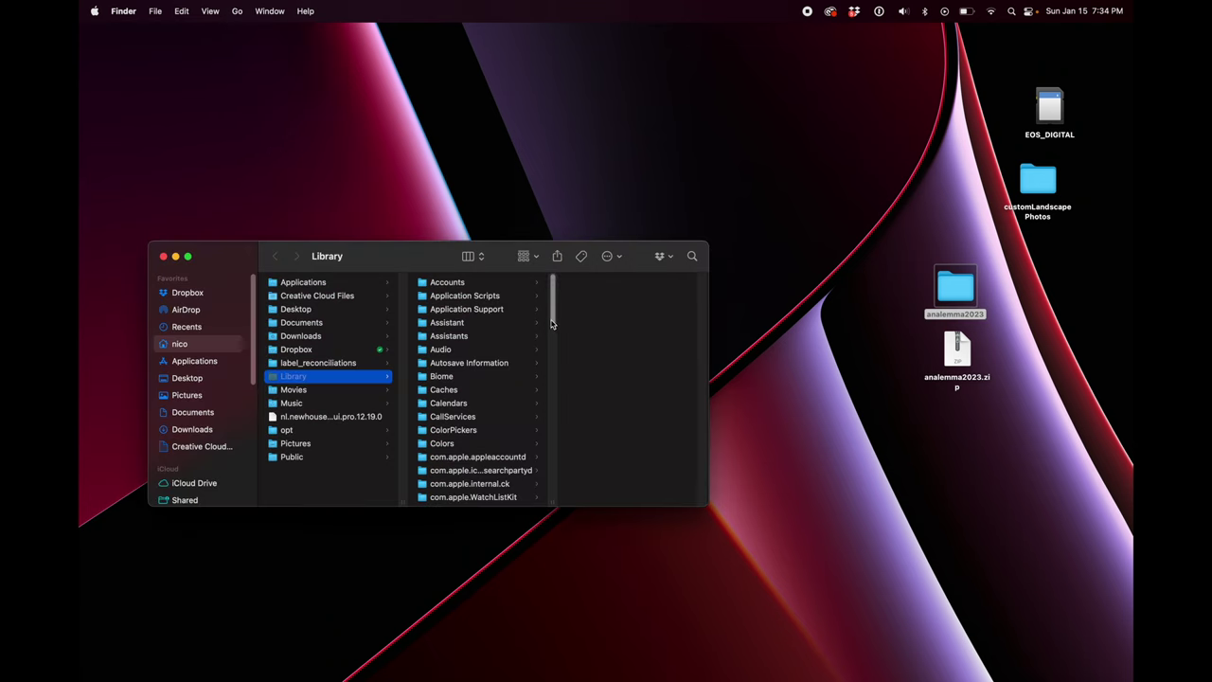
pyautogui.click(486, 310)
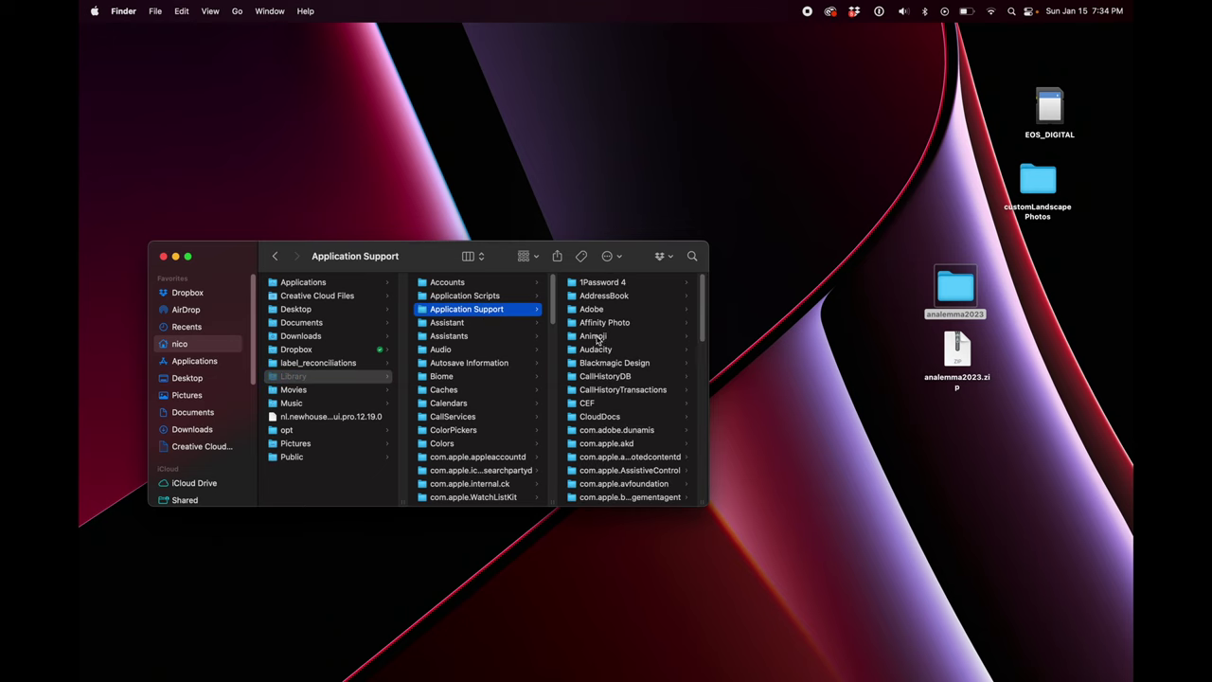
pyautogui.scroll(-10, 693, 314)
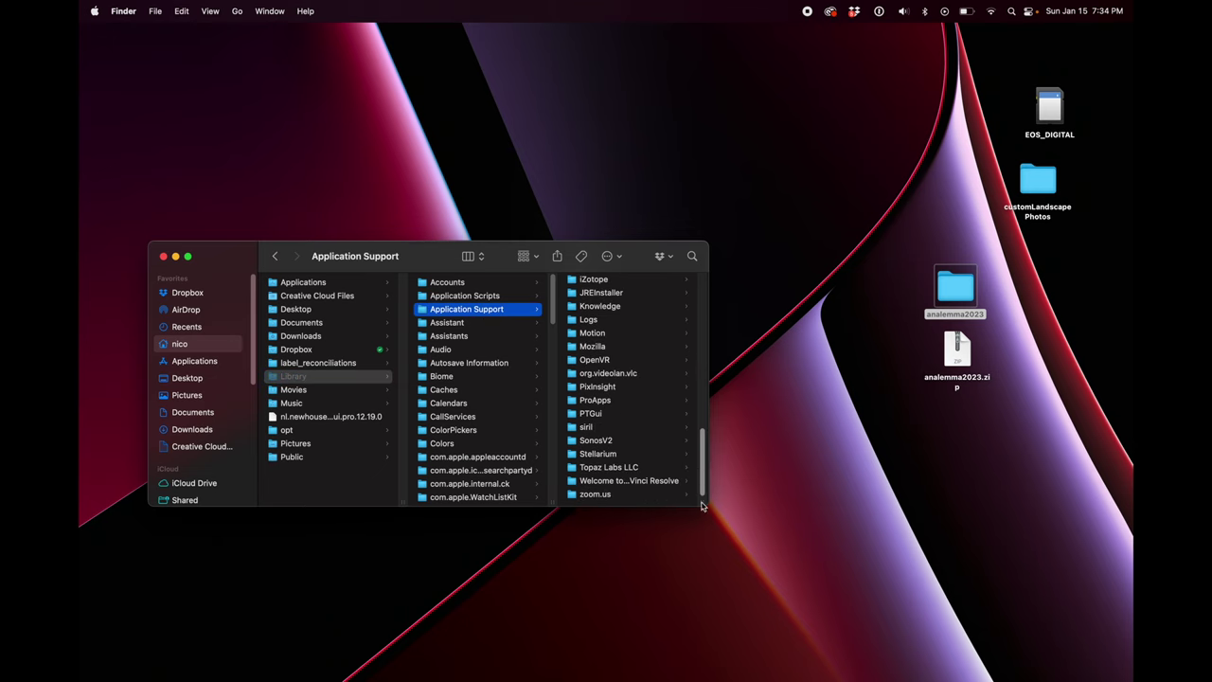
pyautogui.click(594, 457)
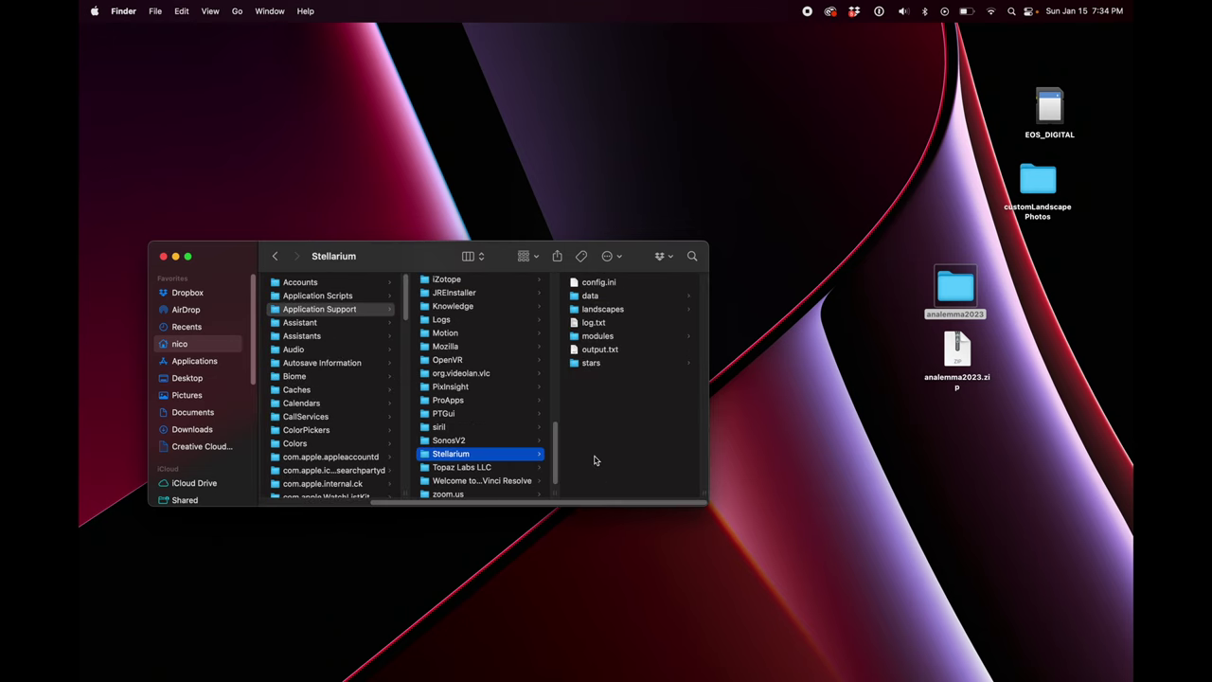
pyautogui.click(617, 310)
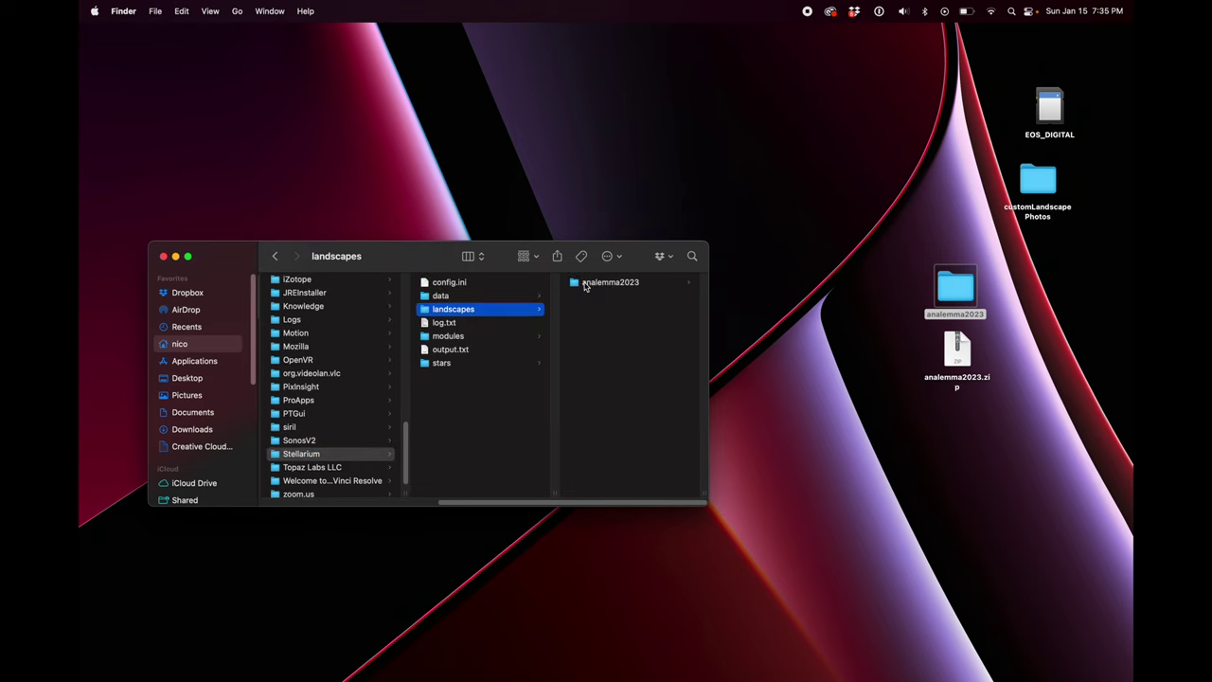
pyautogui.click(617, 284)
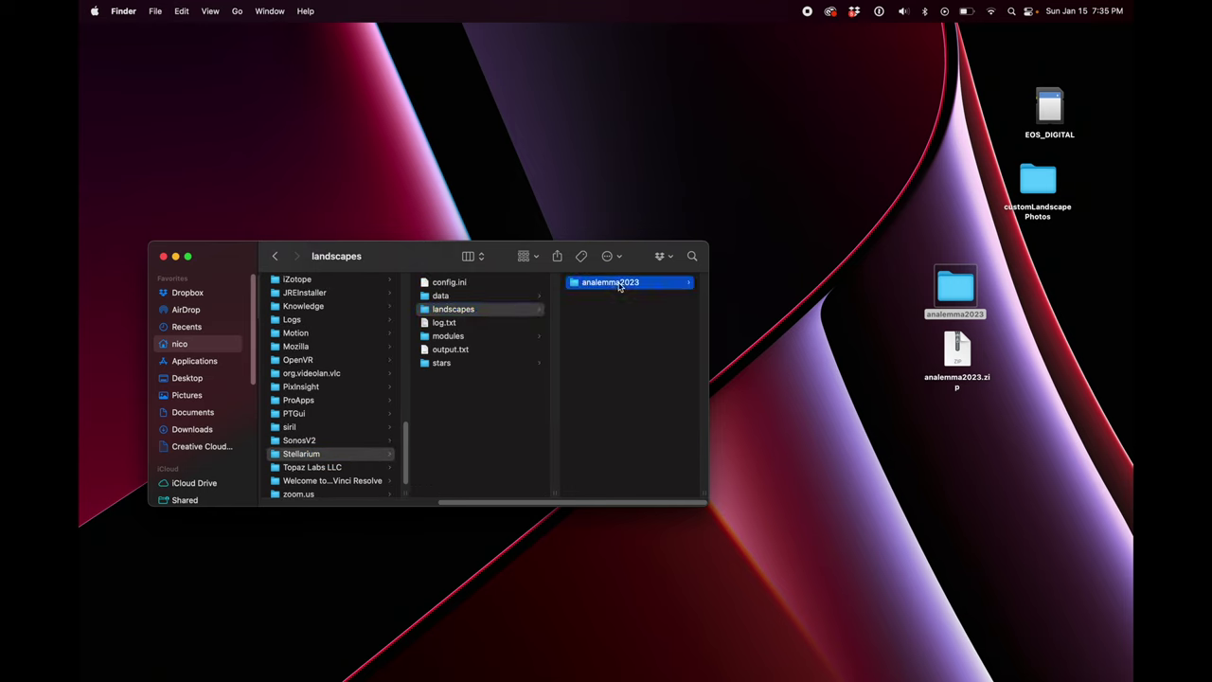
# - Open the installed landscape.ini in TextEdit, set angle_rotatez to -20, save the file and quit the editor
pyautogui.rightClick(594, 298)
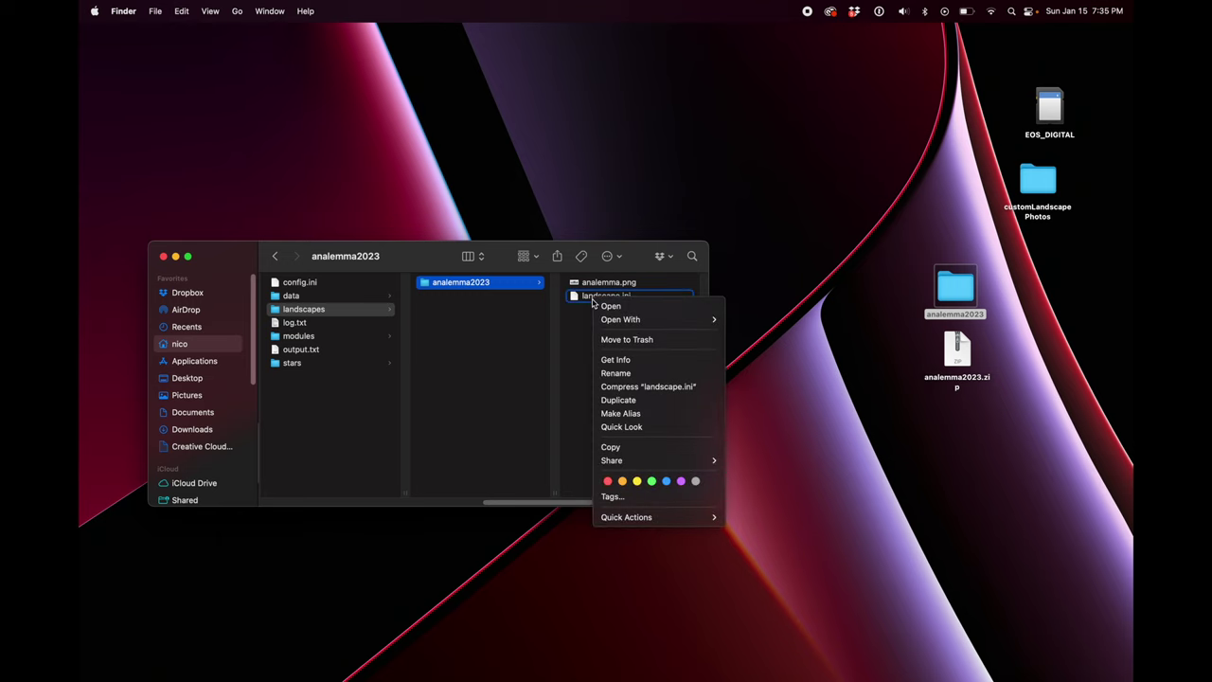
pyautogui.moveTo(620, 323)
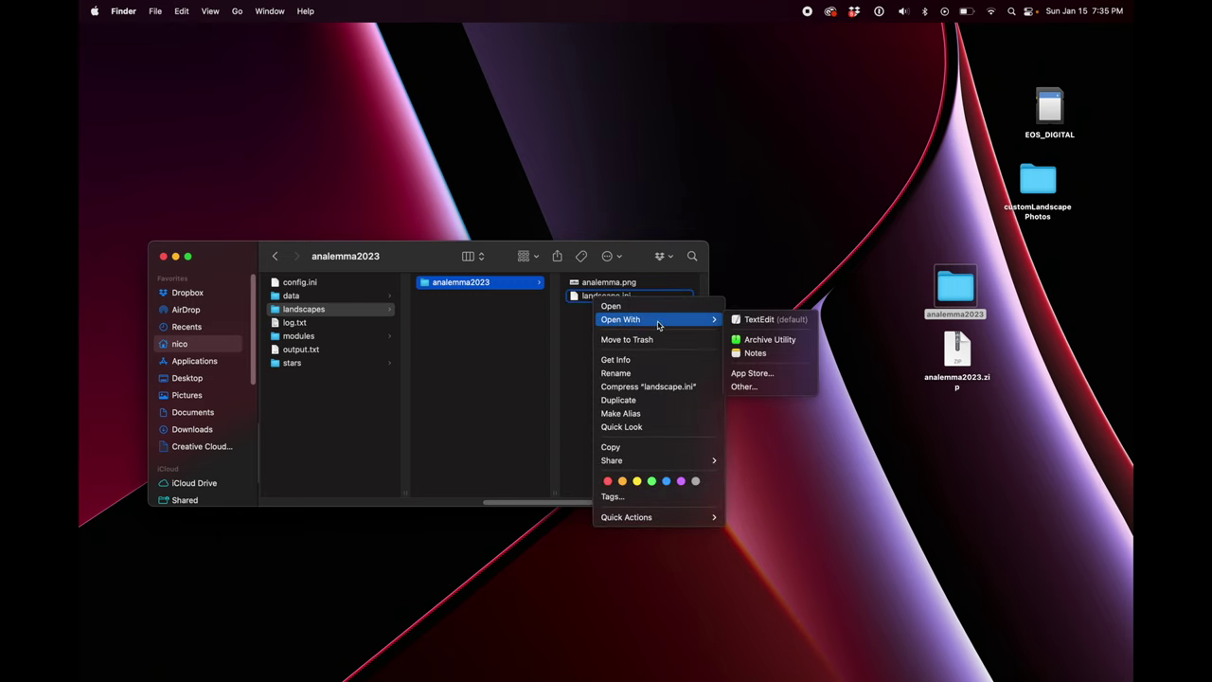
pyautogui.click(762, 319)
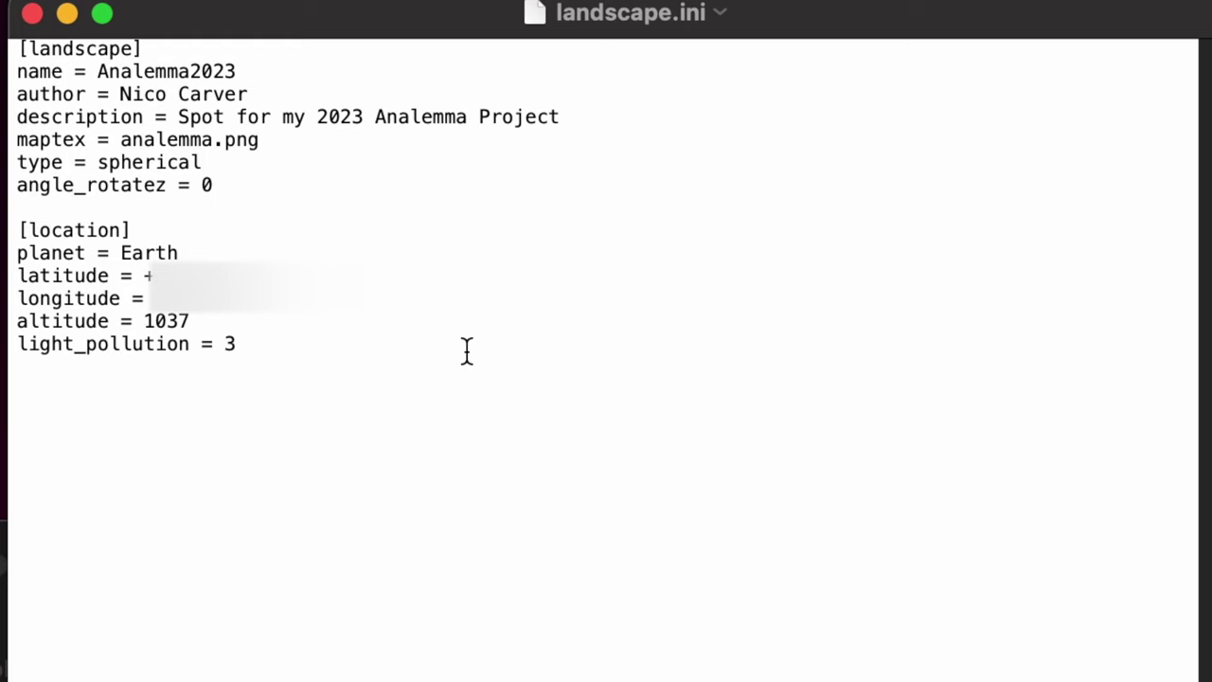
pyautogui.doubleClick(205, 185)
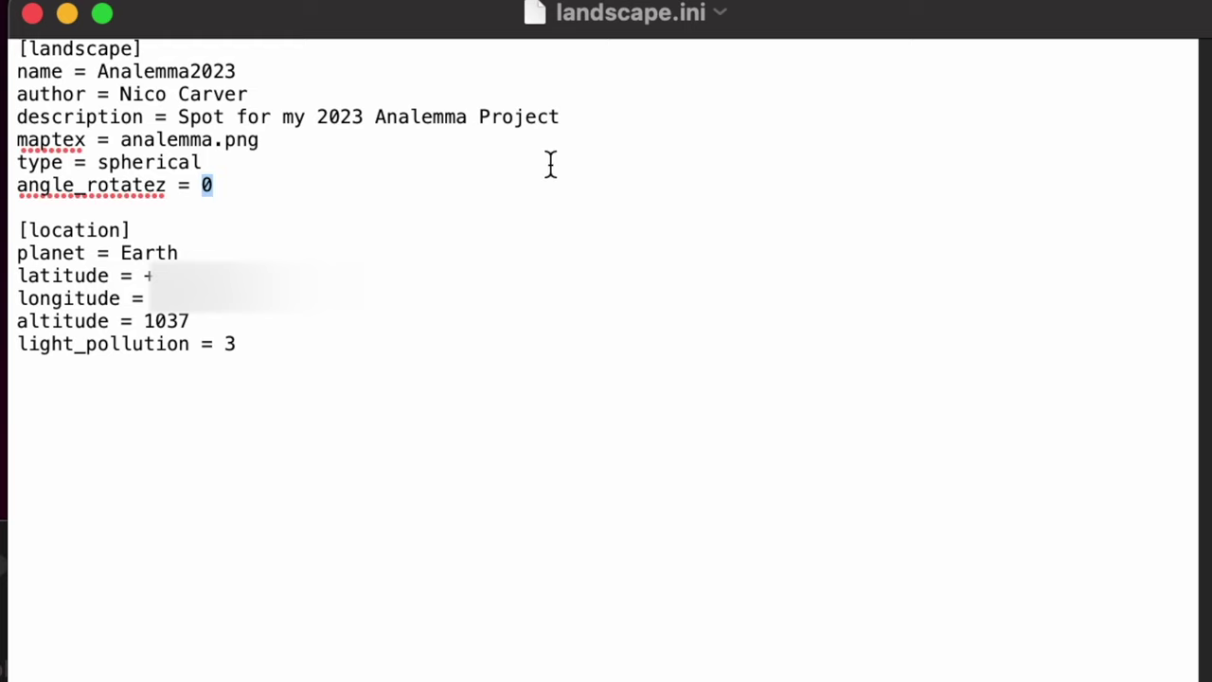
pyautogui.write('-20')
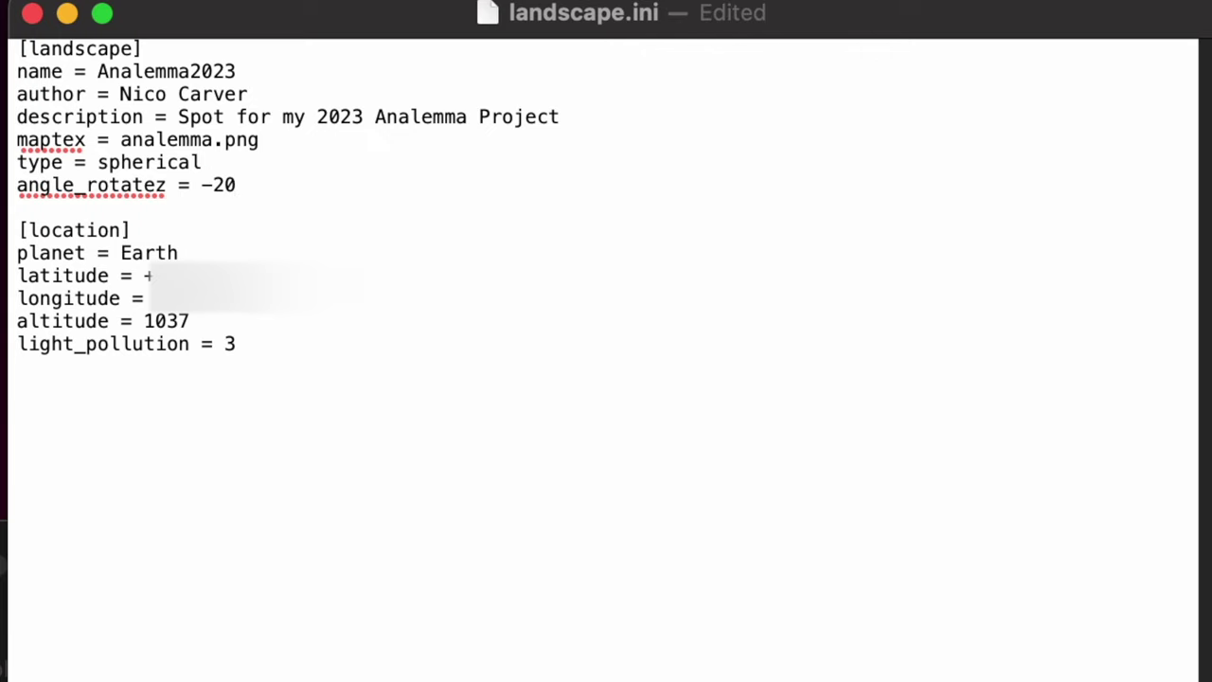
pyautogui.press('super+s')
pyautogui.press('super+q')
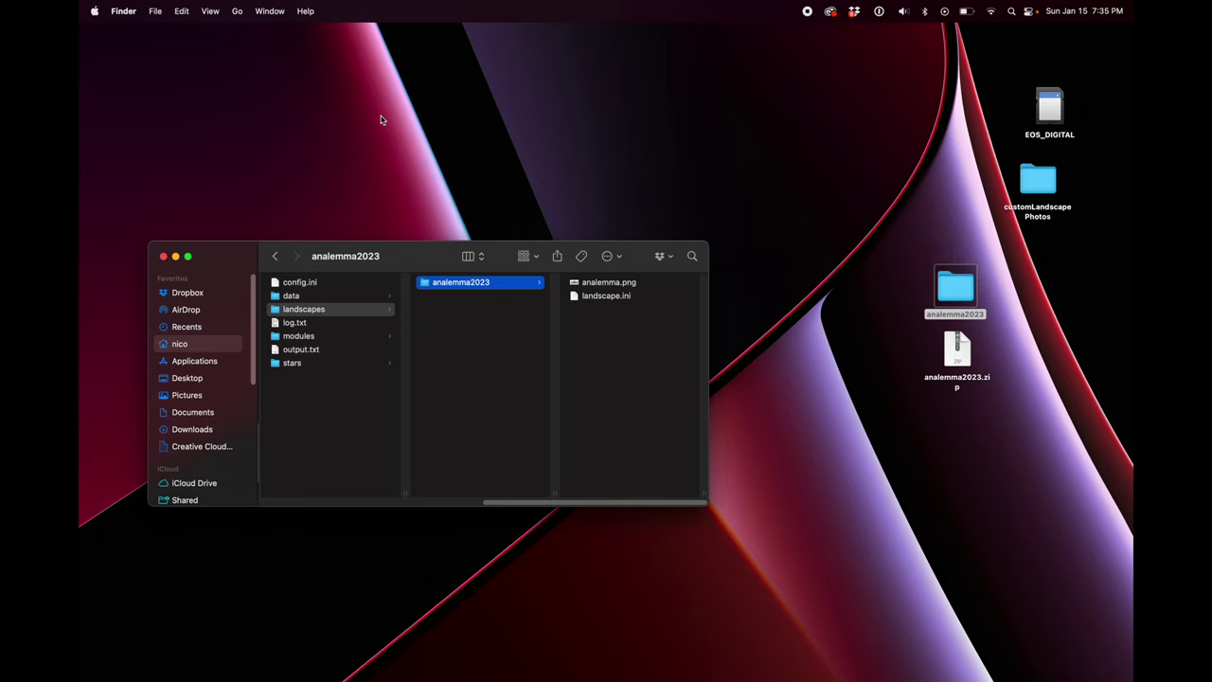
# - Close the Finder window and launch Stellarium again
pyautogui.click(162, 257)
pyautogui.press('super+space')
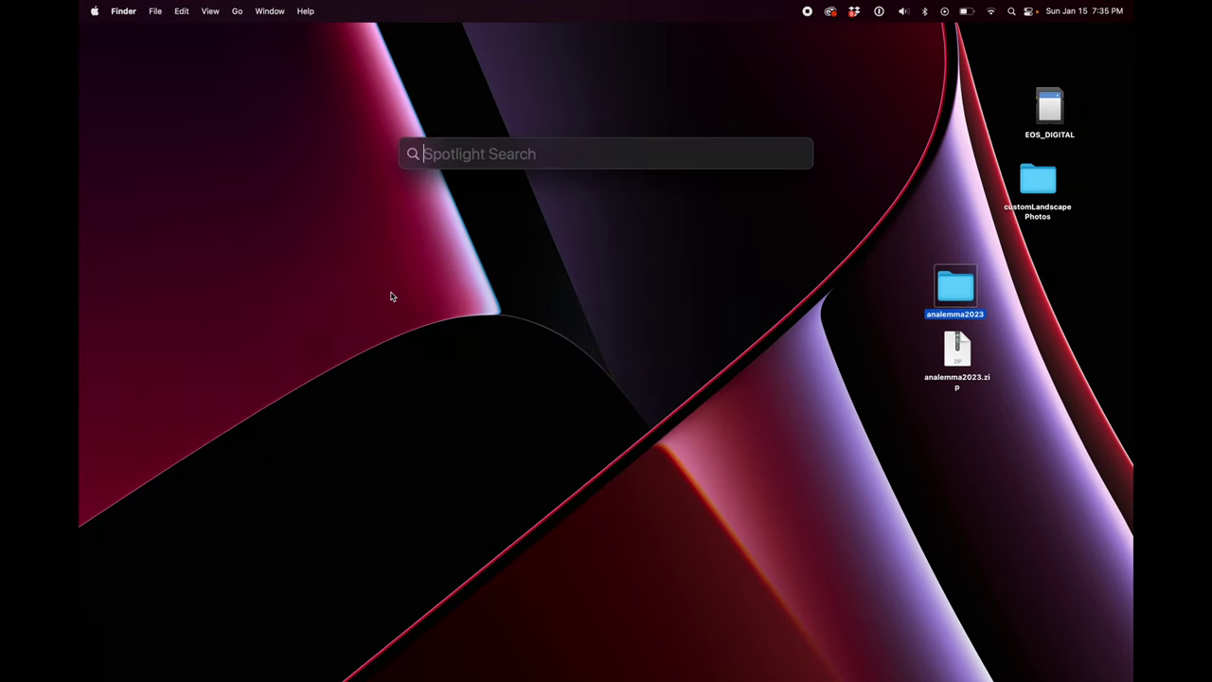
pyautogui.write('stell')
pyautogui.press('Return')
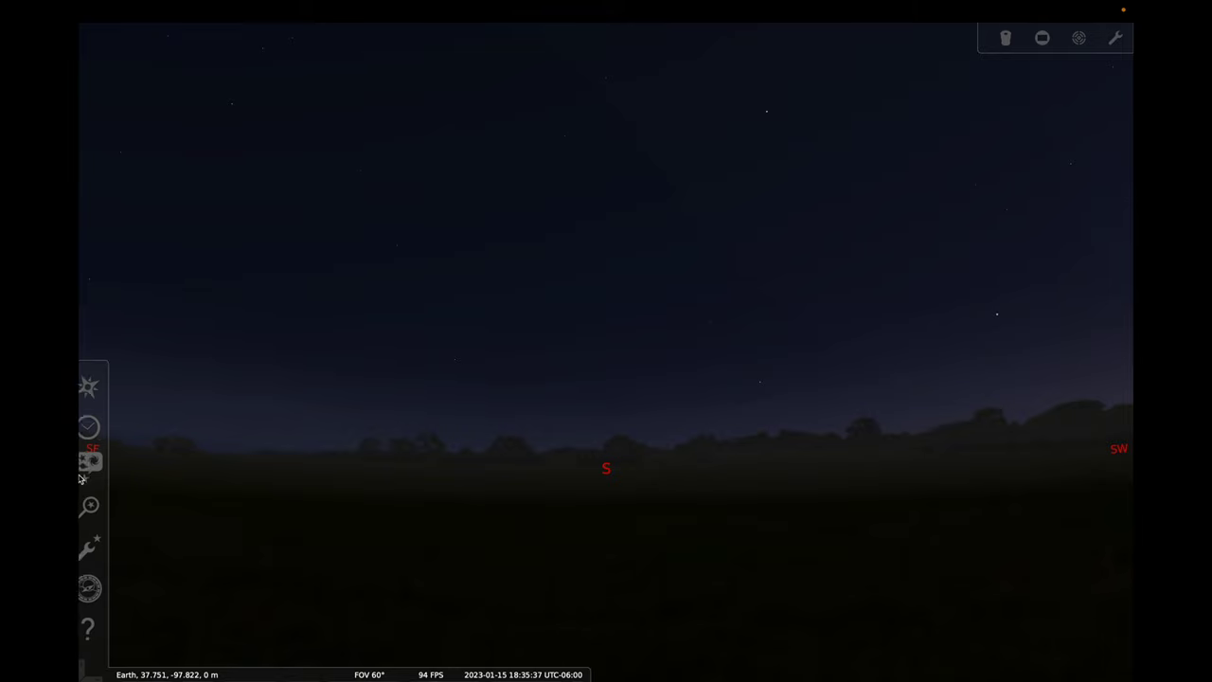
# - Select the Analemma2023 landscape in the viewing options and close the View window
pyautogui.click(98, 463)
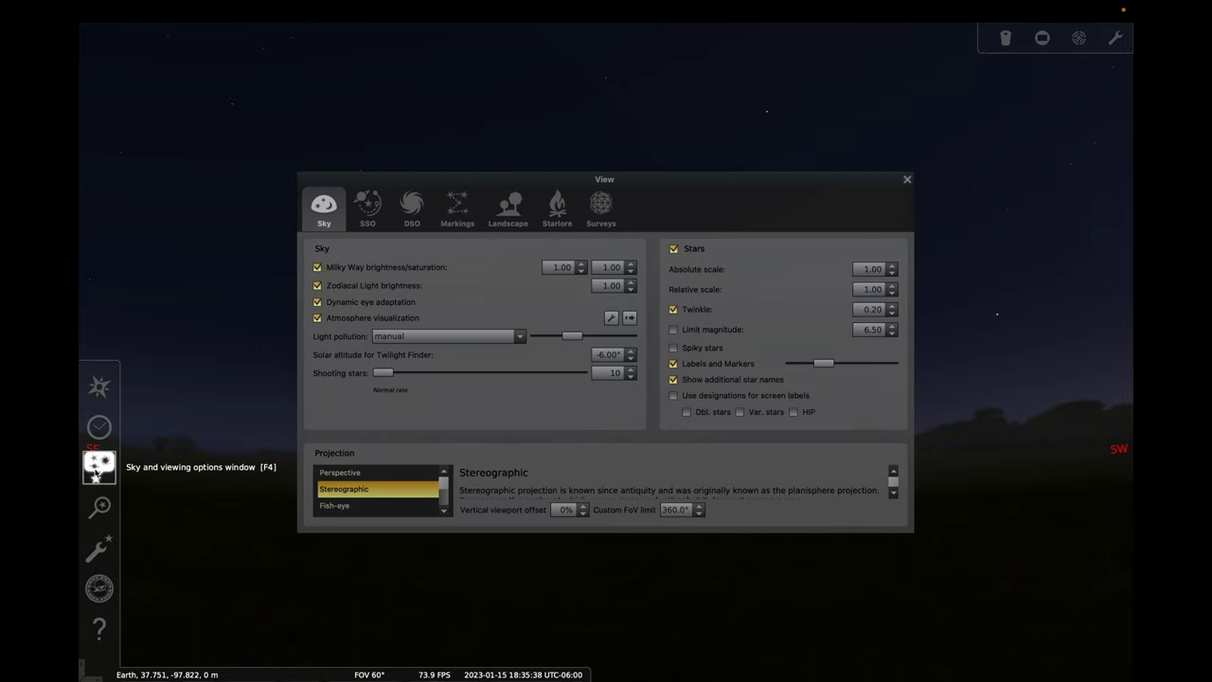
pyautogui.click(490, 216)
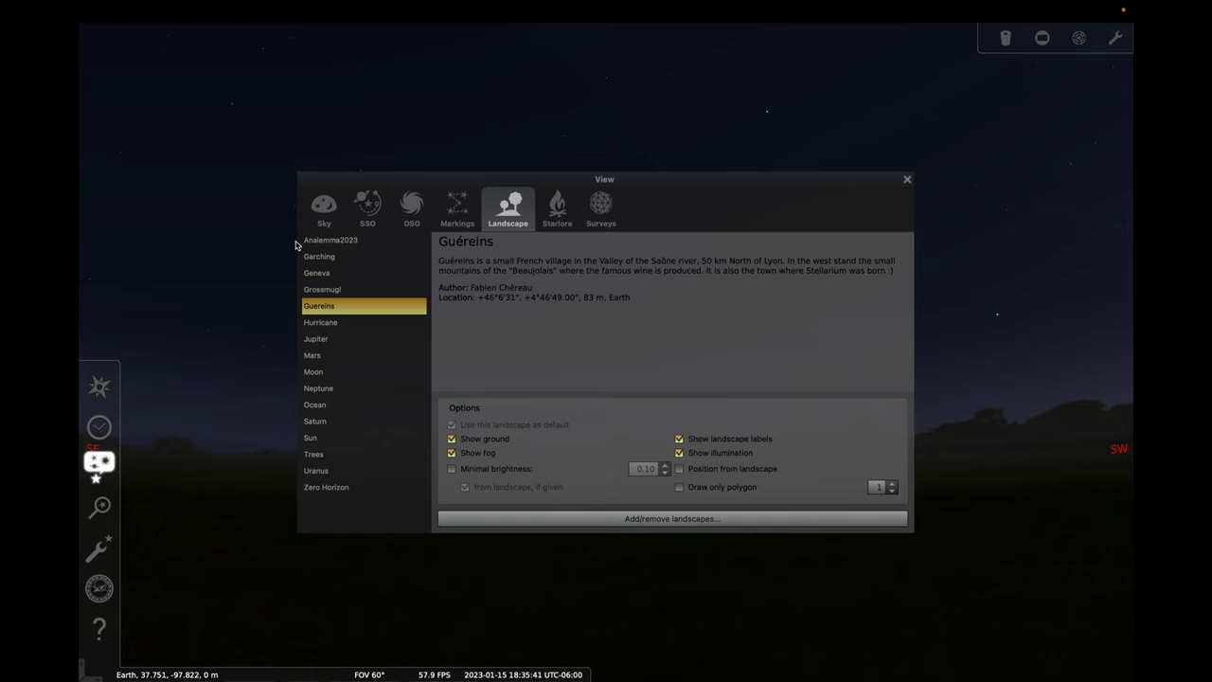
pyautogui.click(348, 243)
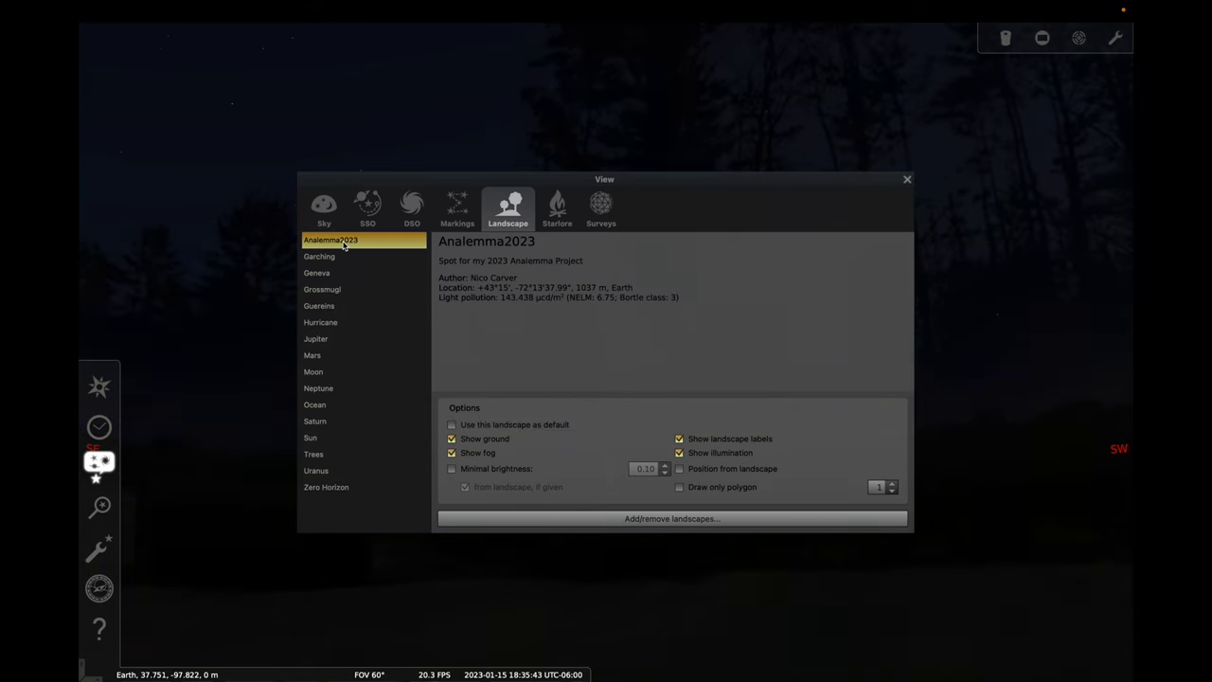
pyautogui.click(907, 181)
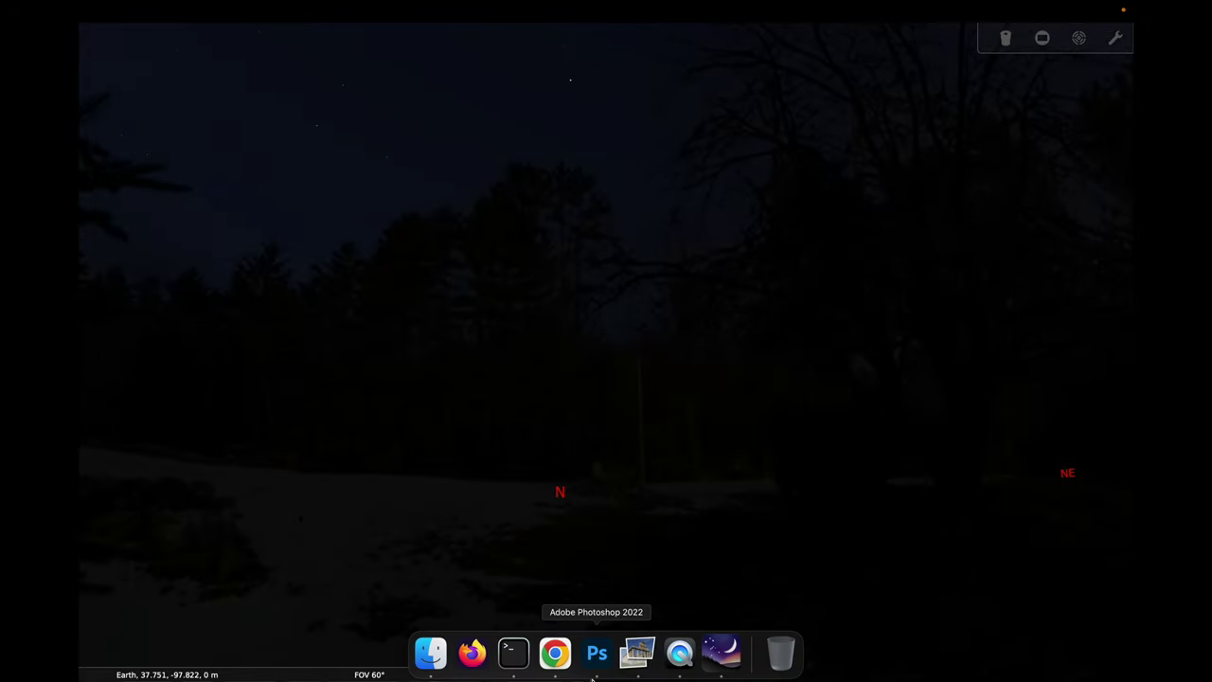
# - Set the simulated hour to 16 for daylight and close the date and time window
pyautogui.moveTo(98, 465)
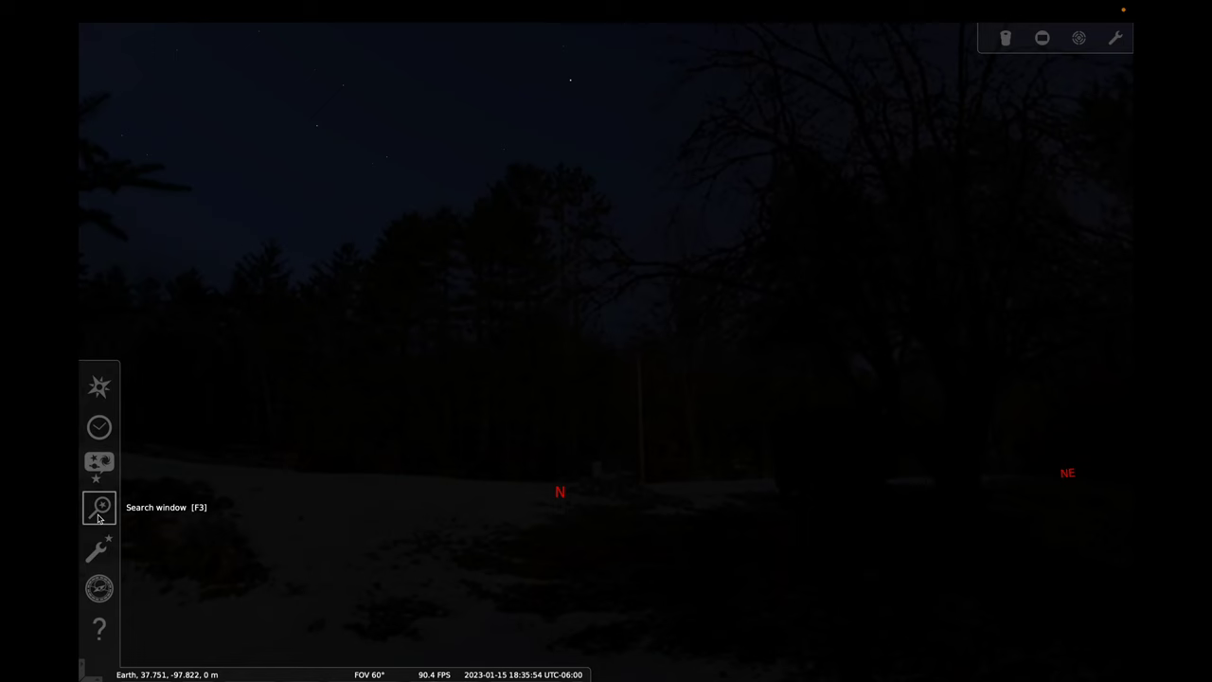
pyautogui.click(100, 427)
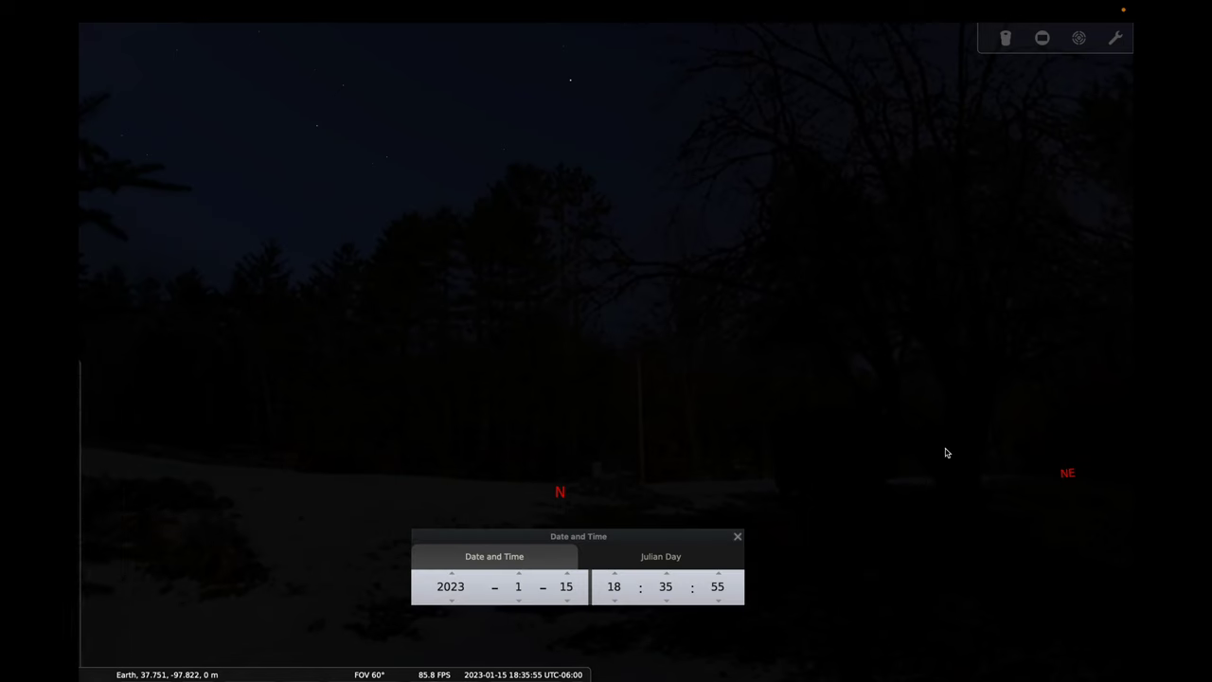
pyautogui.click(615, 600)
pyautogui.click(614, 600)
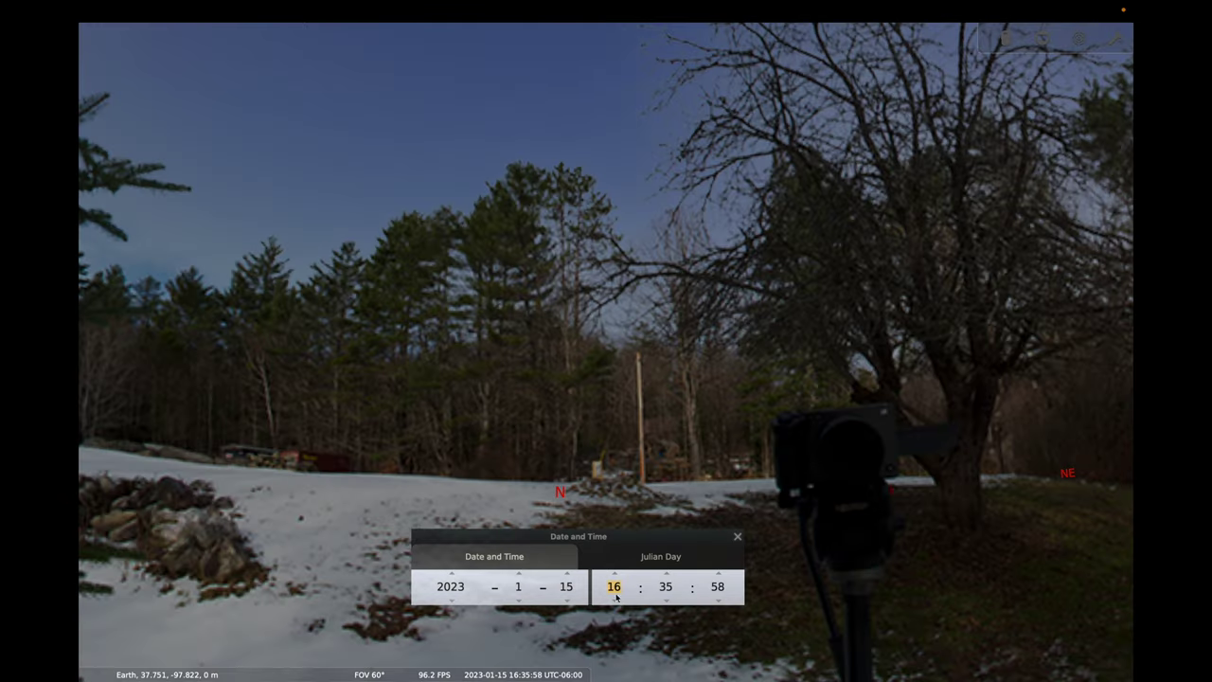
pyautogui.click(738, 536)
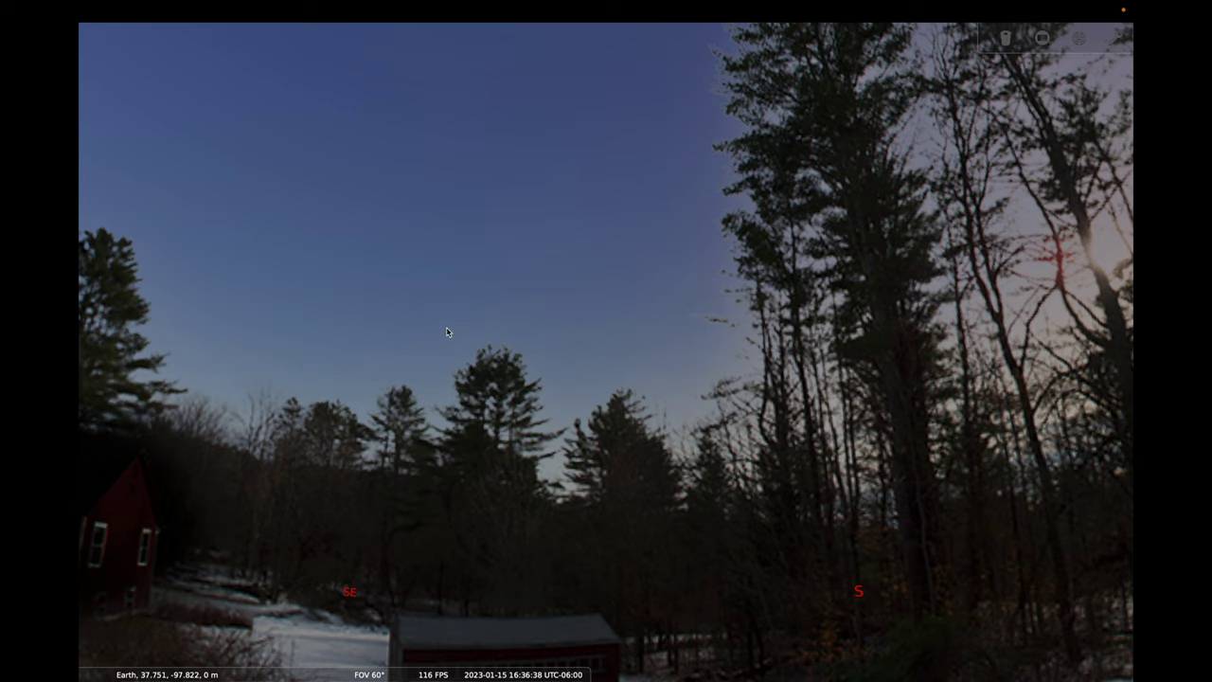
# - Frame more sky above the south-eastern horizon and set the simulated date to 23 January 2023
pyautogui.moveTo(446, 328); pyautogui.dragTo(426, 398)
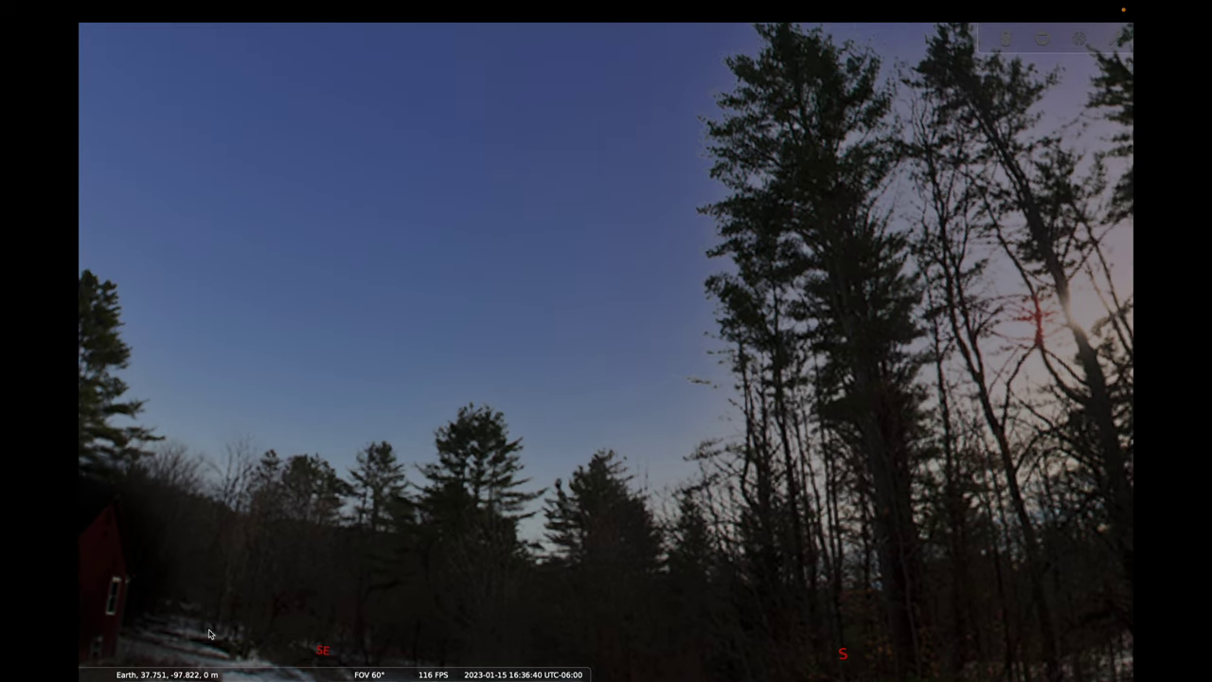
pyautogui.moveTo(82, 634)
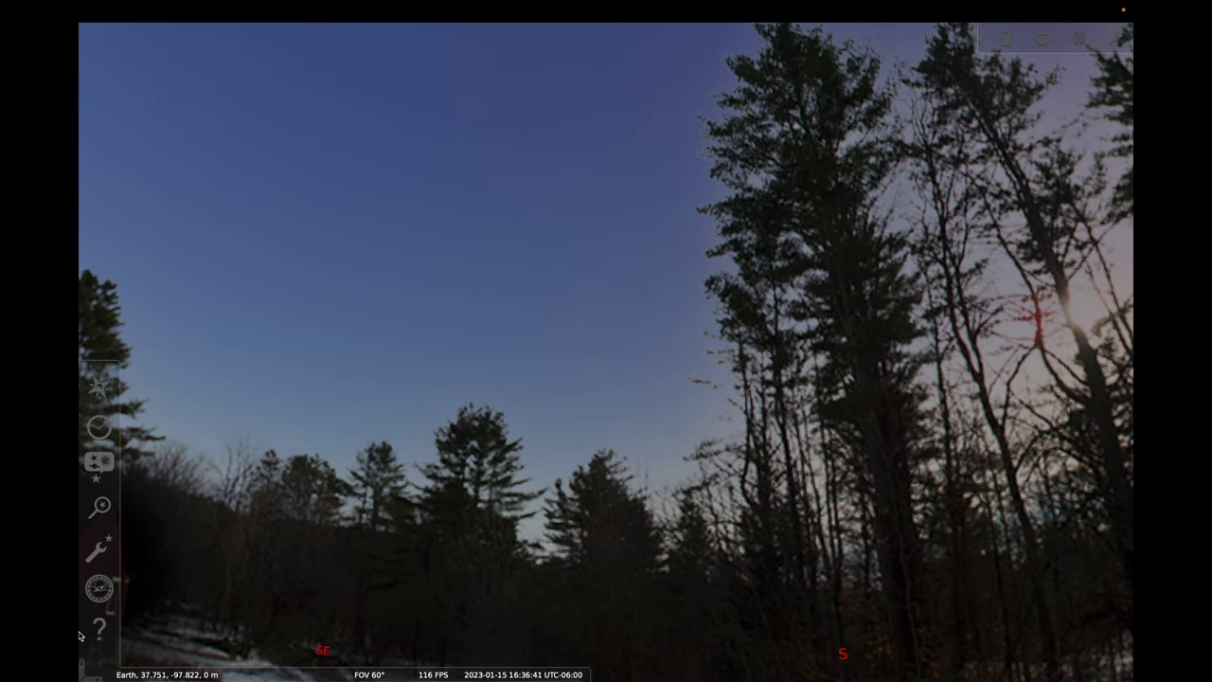
pyautogui.click(98, 432)
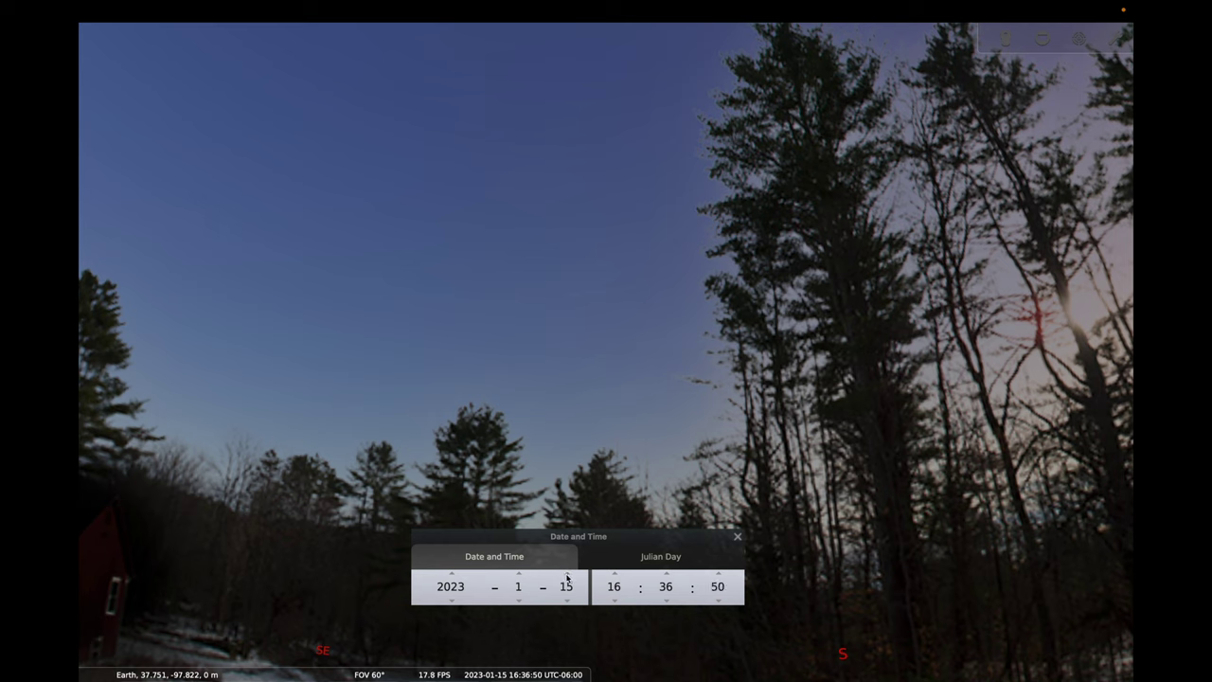
pyautogui.scroll(5, 567, 578)
pyautogui.scroll(2, 567, 577)
# - Step the simulated hour back to 9, comparing the Sun's position above the trees between hours 9 and 12
pyautogui.click(614, 602)
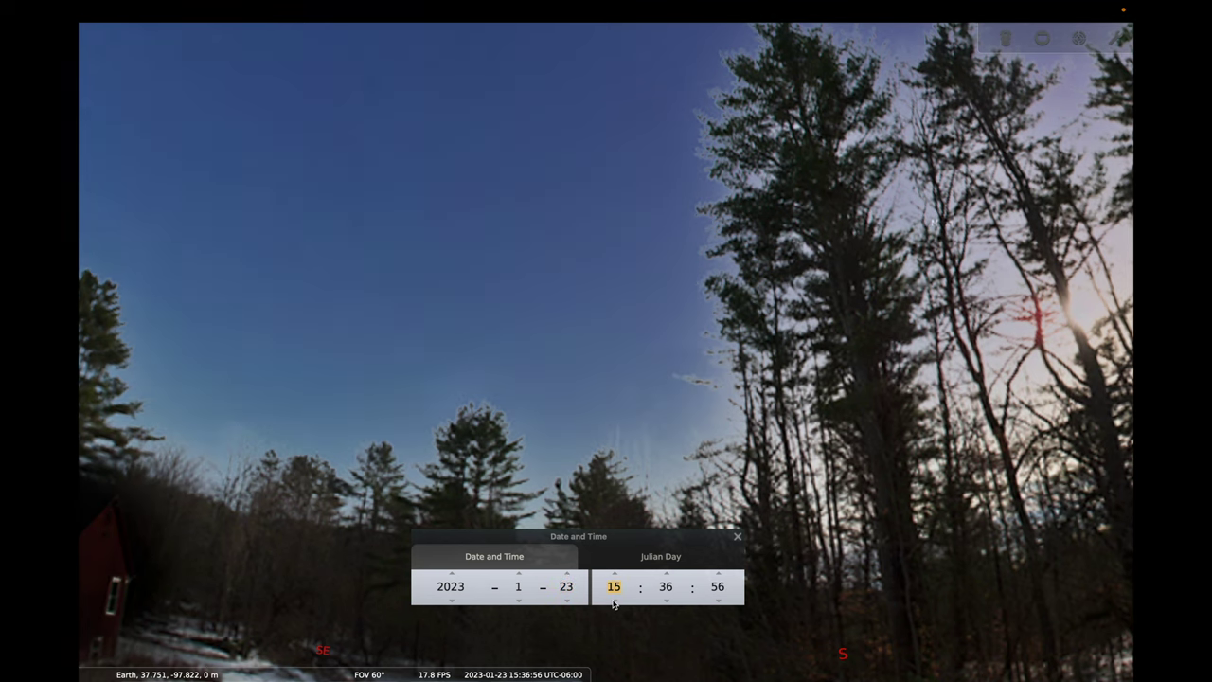
pyautogui.click(614, 602)
pyautogui.click(614, 603)
pyautogui.click(613, 602)
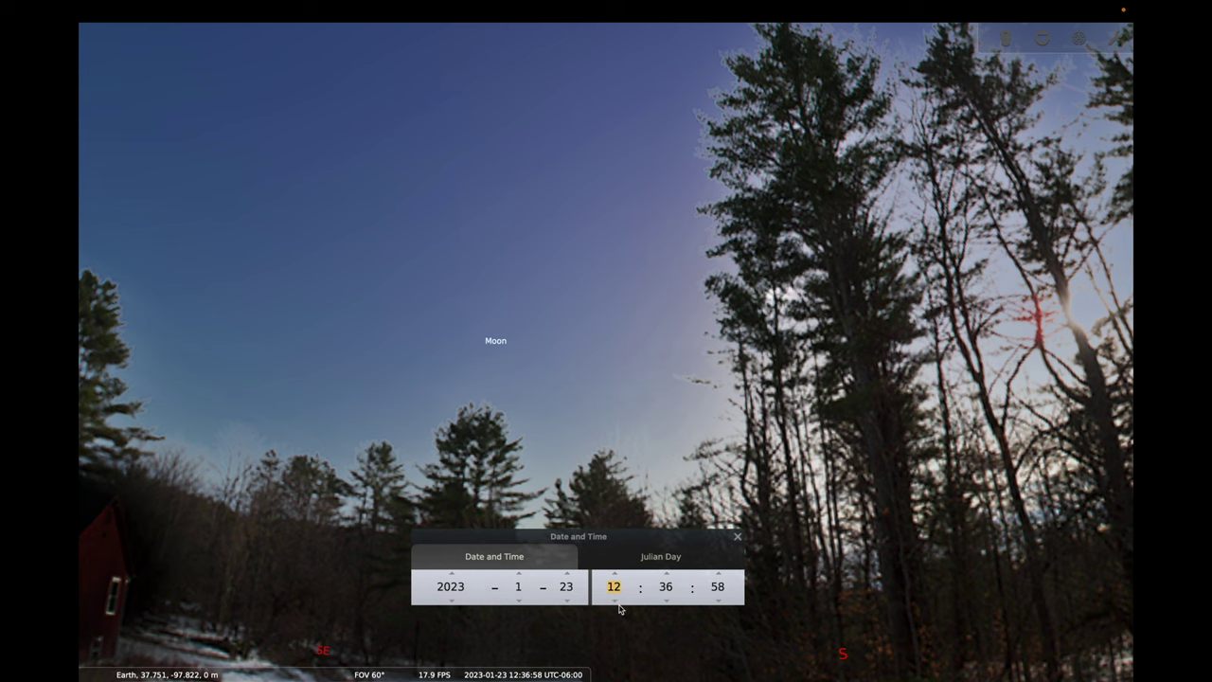
pyautogui.click(614, 602)
pyautogui.click(614, 602)
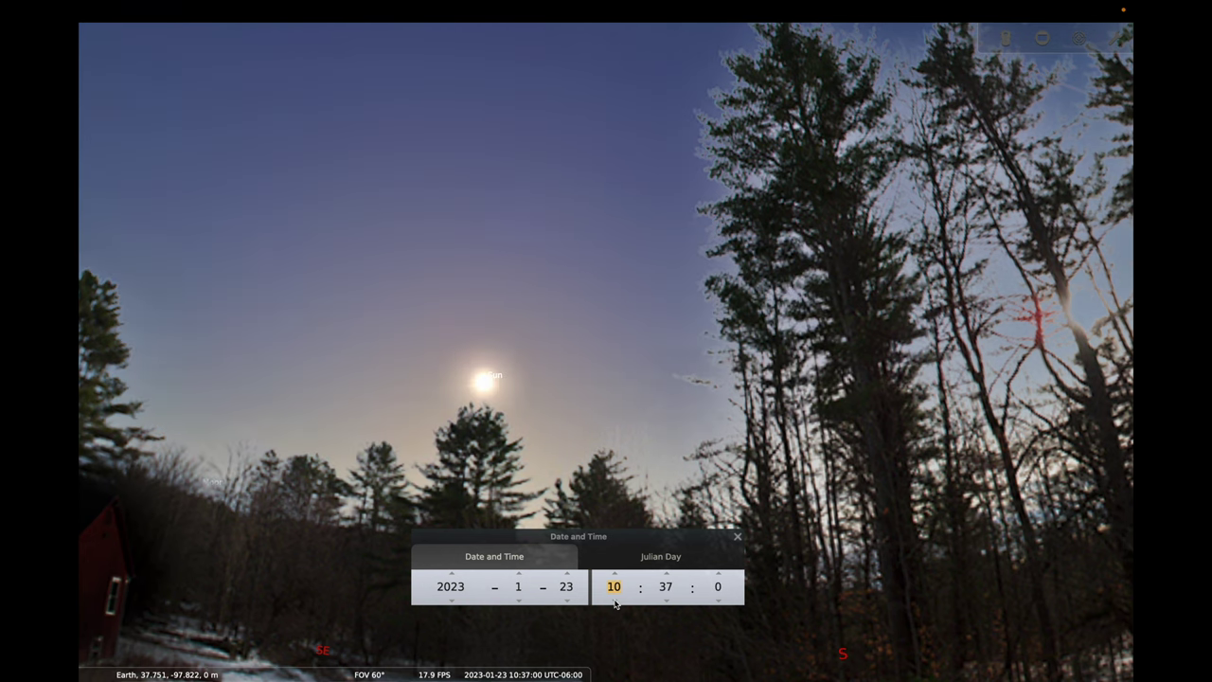
pyautogui.click(613, 602)
pyautogui.click(613, 577)
pyautogui.click(614, 577)
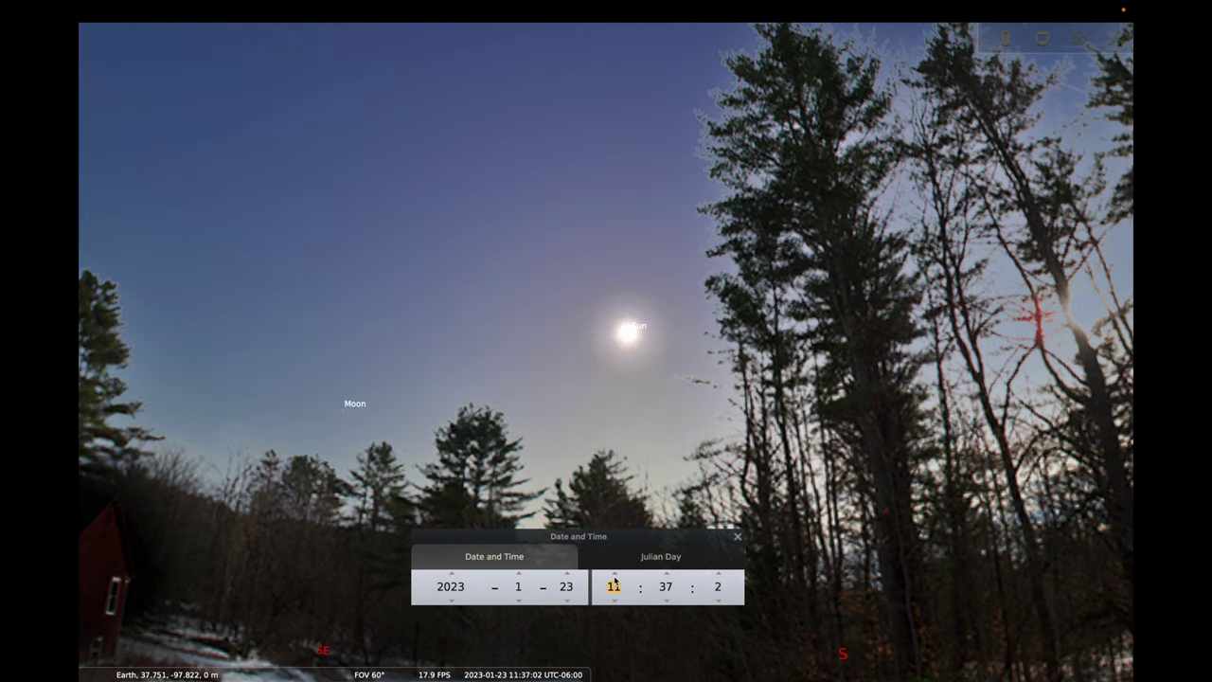
pyautogui.click(613, 578)
pyautogui.click(614, 602)
pyautogui.click(614, 602)
pyautogui.click(613, 603)
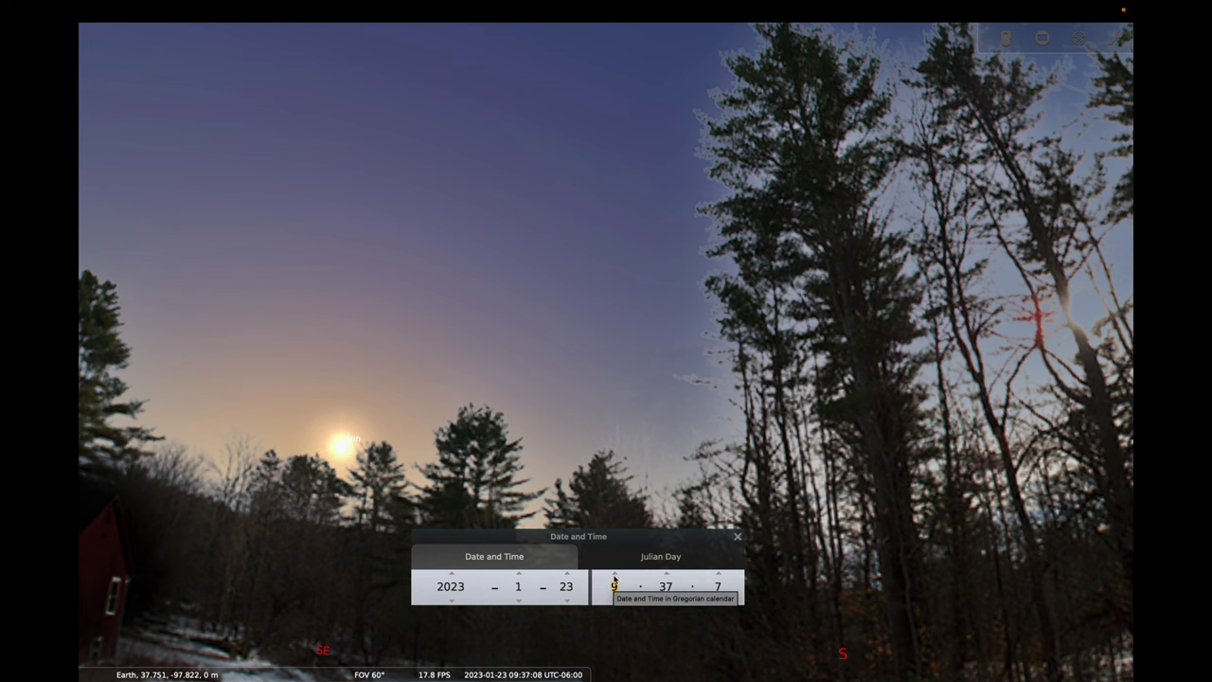
# - Set the simulated time to 10:33 to preview the Sun above the south-eastern trees
pyautogui.click(614, 575)
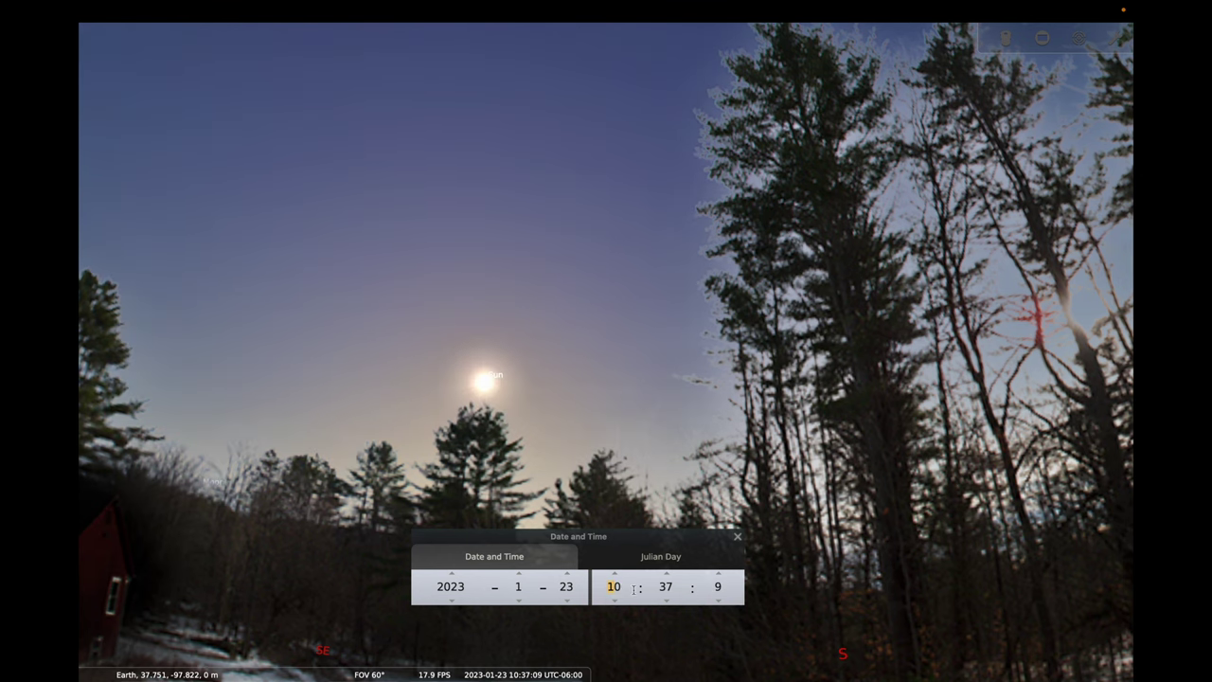
pyautogui.click(668, 600)
pyautogui.click(667, 601)
pyautogui.click(668, 601)
pyautogui.click(668, 600)
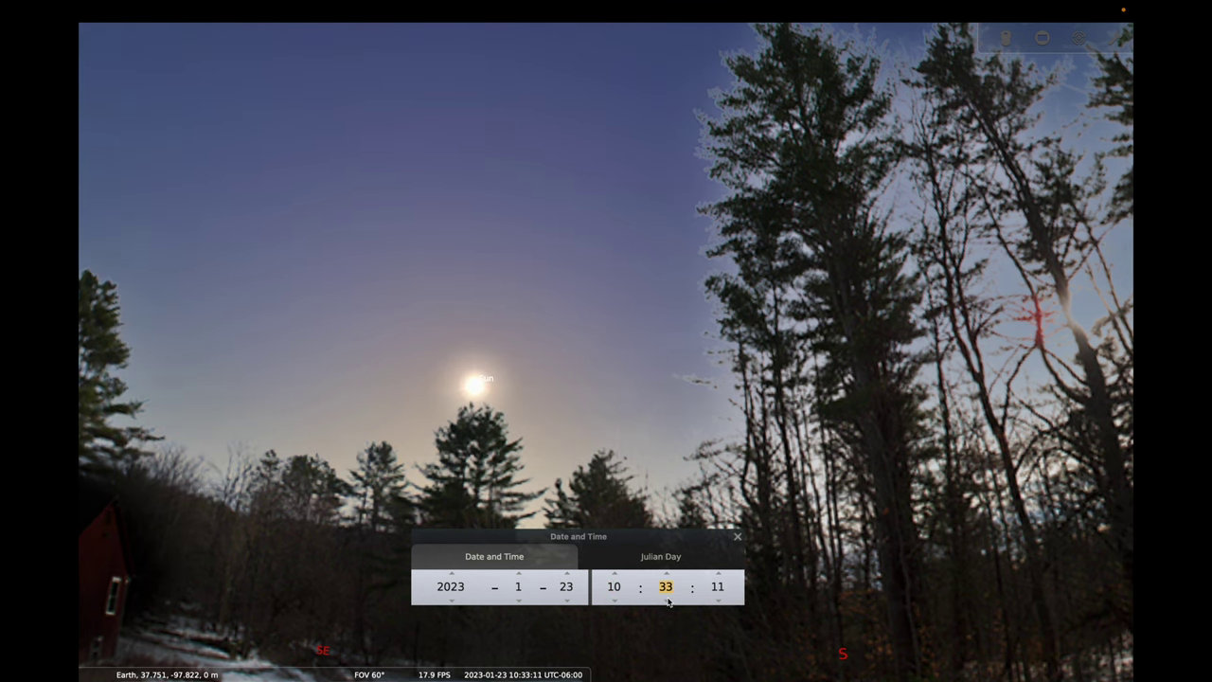
# - Set the simulated time to 11:30, checking the Sun's position against the tall pines at hour 12 as well
pyautogui.click(615, 575)
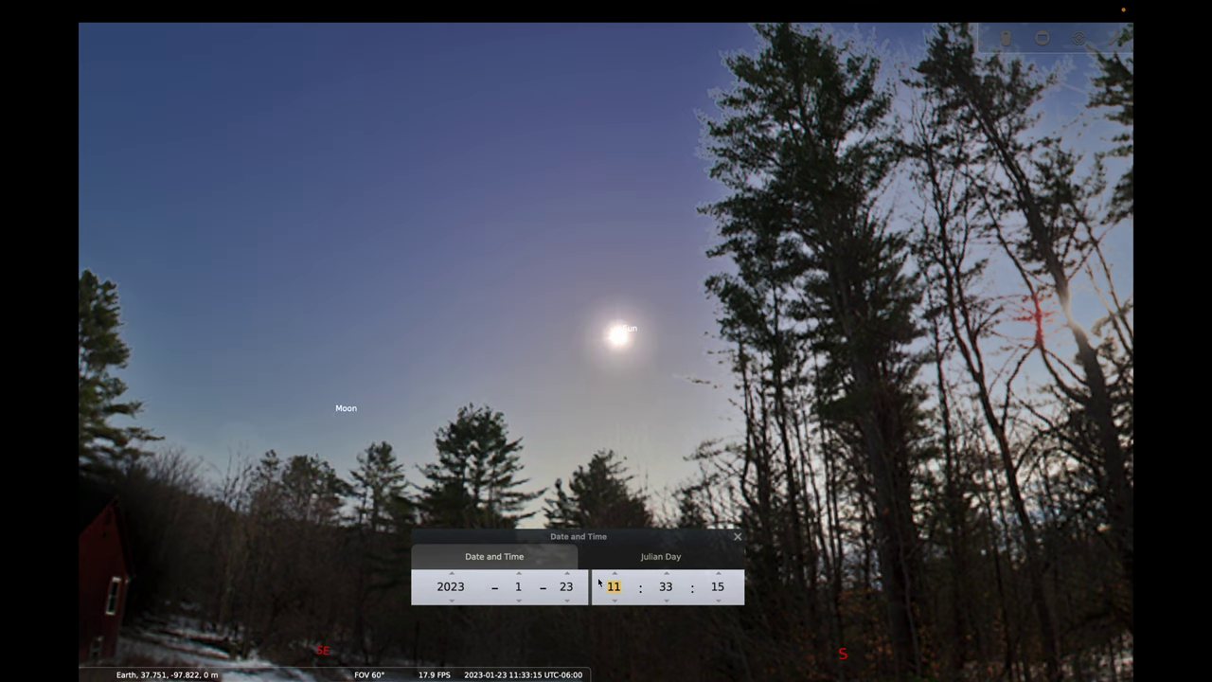
pyautogui.click(615, 574)
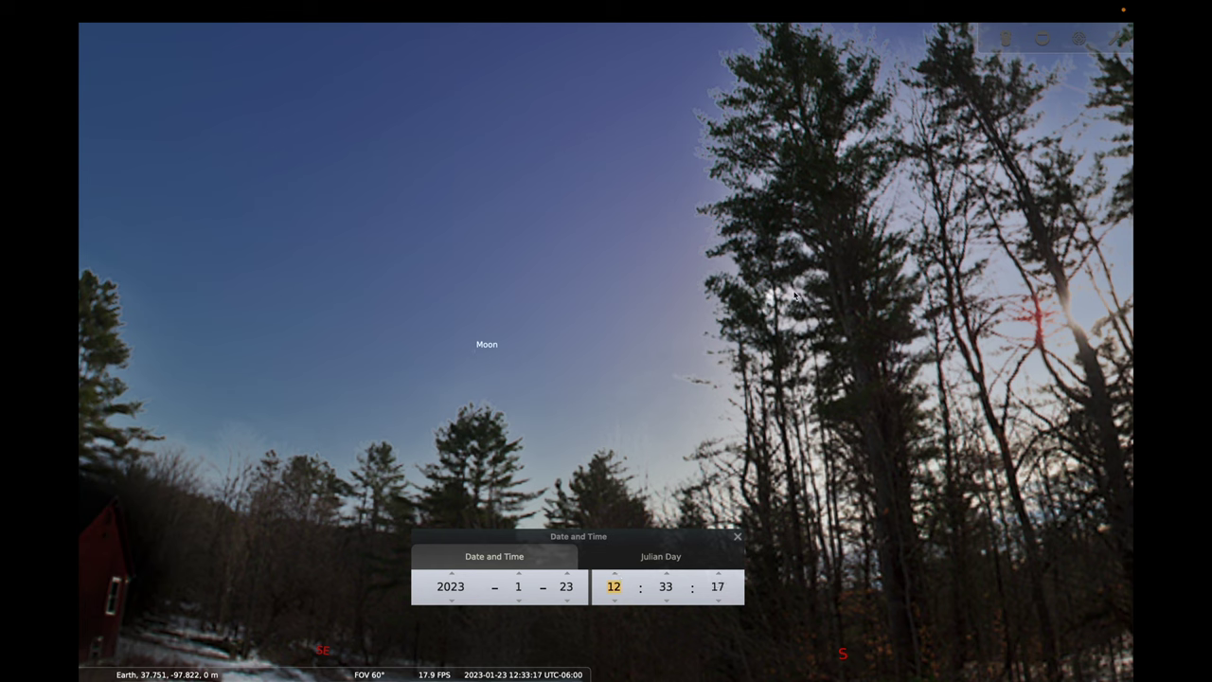
pyautogui.click(615, 601)
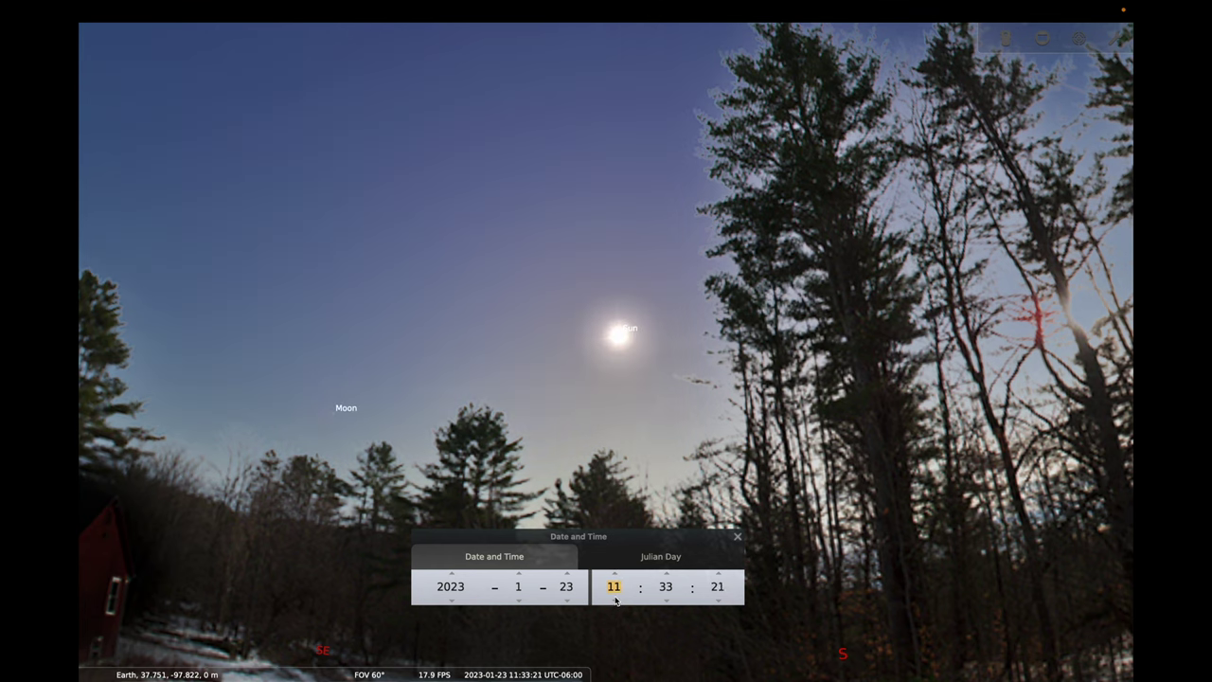
pyautogui.click(666, 600)
pyautogui.click(666, 601)
pyautogui.click(667, 600)
pyautogui.click(666, 600)
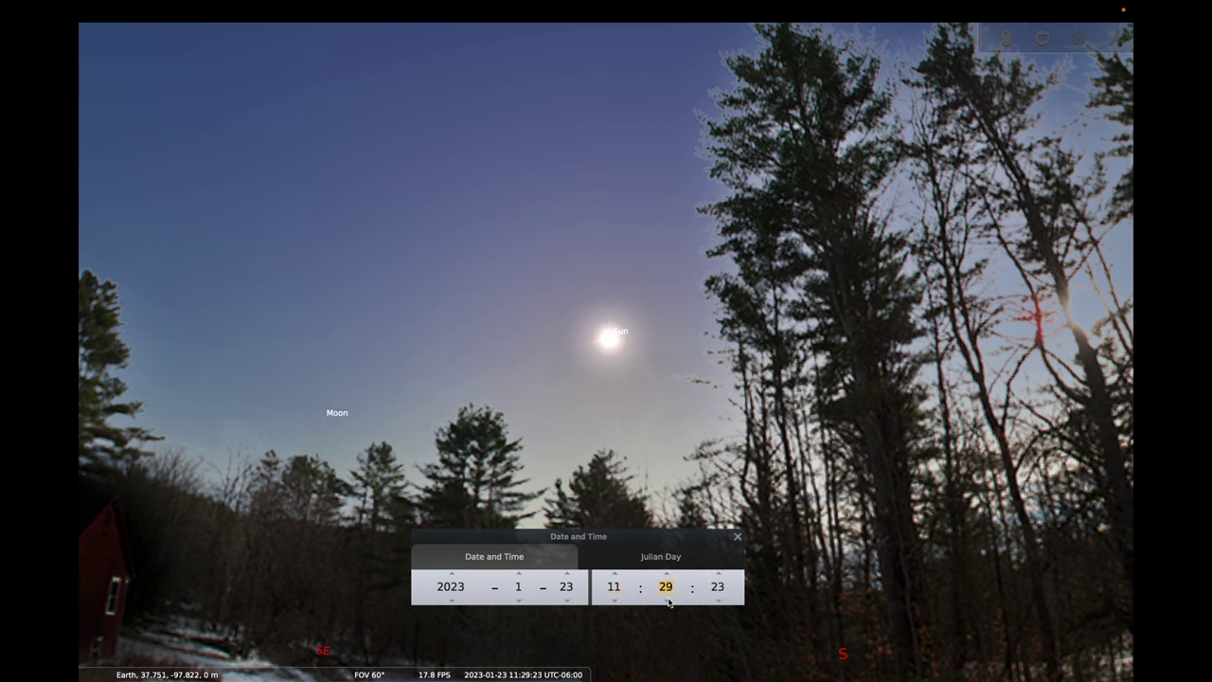
pyautogui.click(667, 576)
# - Advance the simulated month from February to June, keeping the Sun framed, to follow its monthly position at the same clock time
pyautogui.scroll(-3, 579, 421)
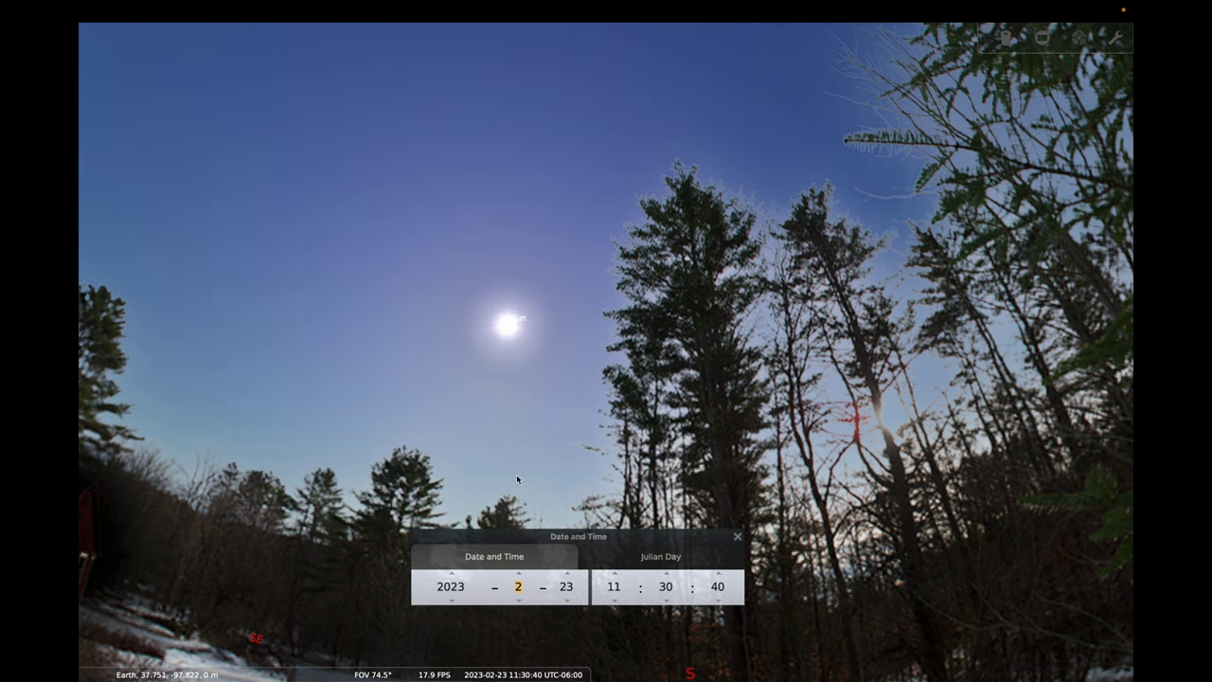
pyautogui.click(518, 574)
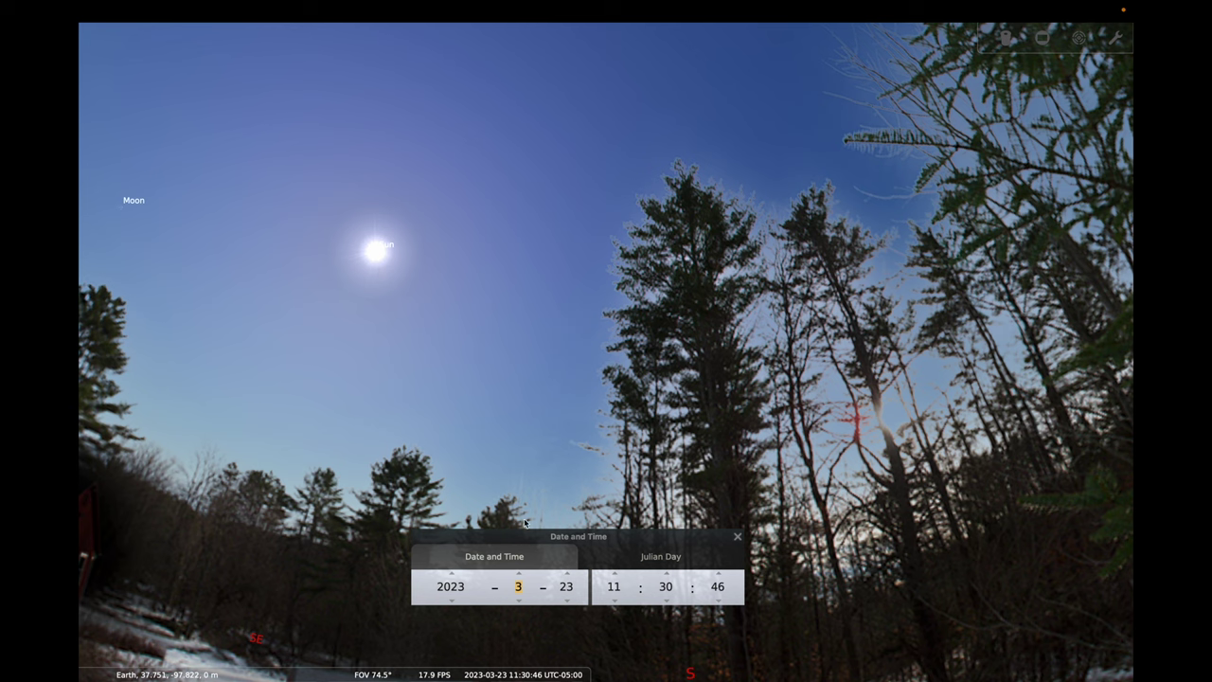
pyautogui.click(519, 575)
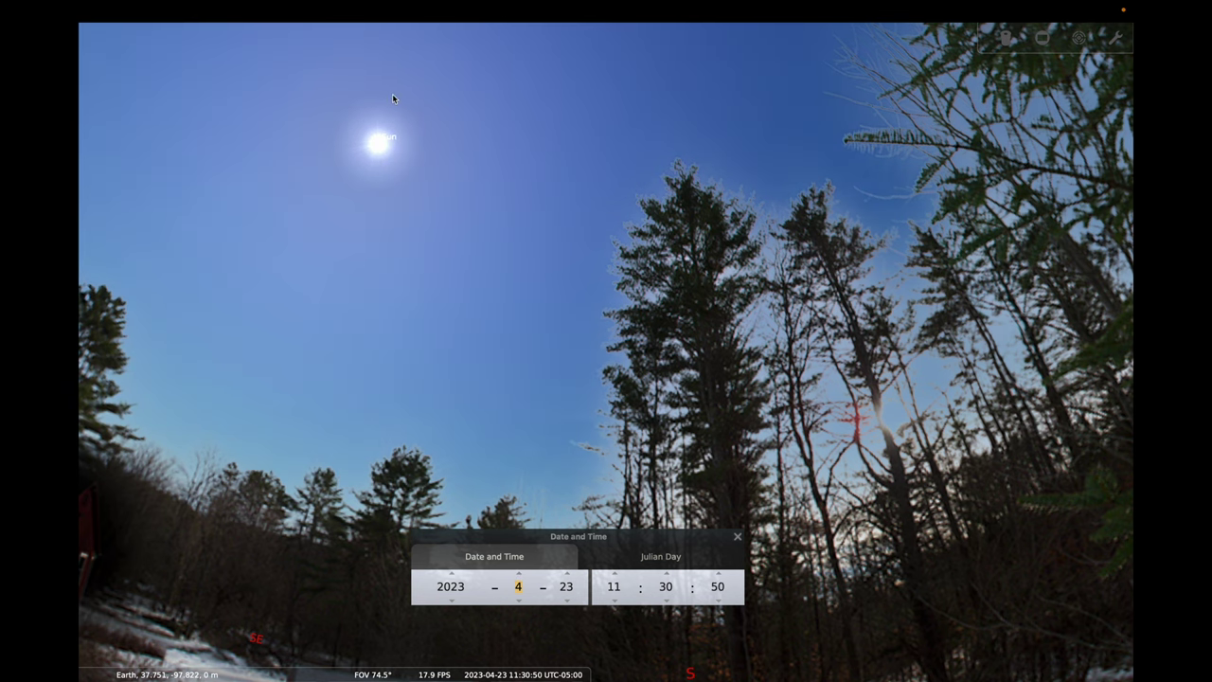
pyautogui.click(519, 573)
pyautogui.moveTo(405, 266); pyautogui.dragTo(370, 371)
pyautogui.click(519, 573)
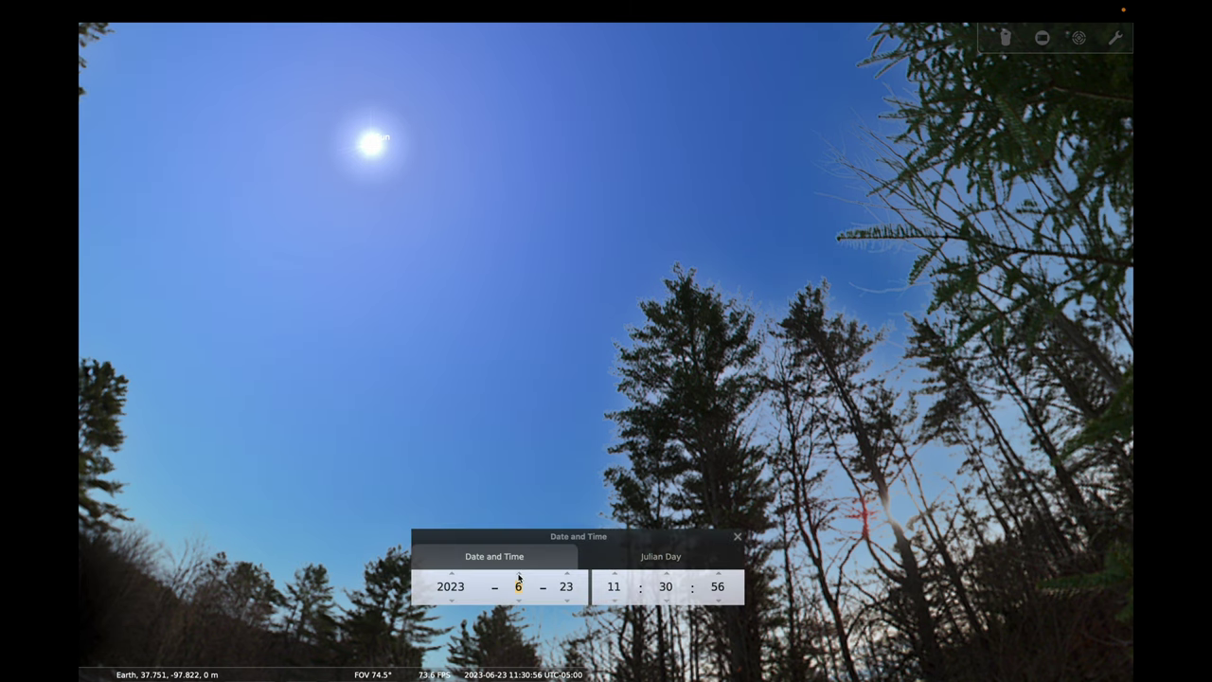
# - Advance the simulated month from July to December, keeping the date window clear of the Sun, to examine its descending path
pyautogui.click(519, 574)
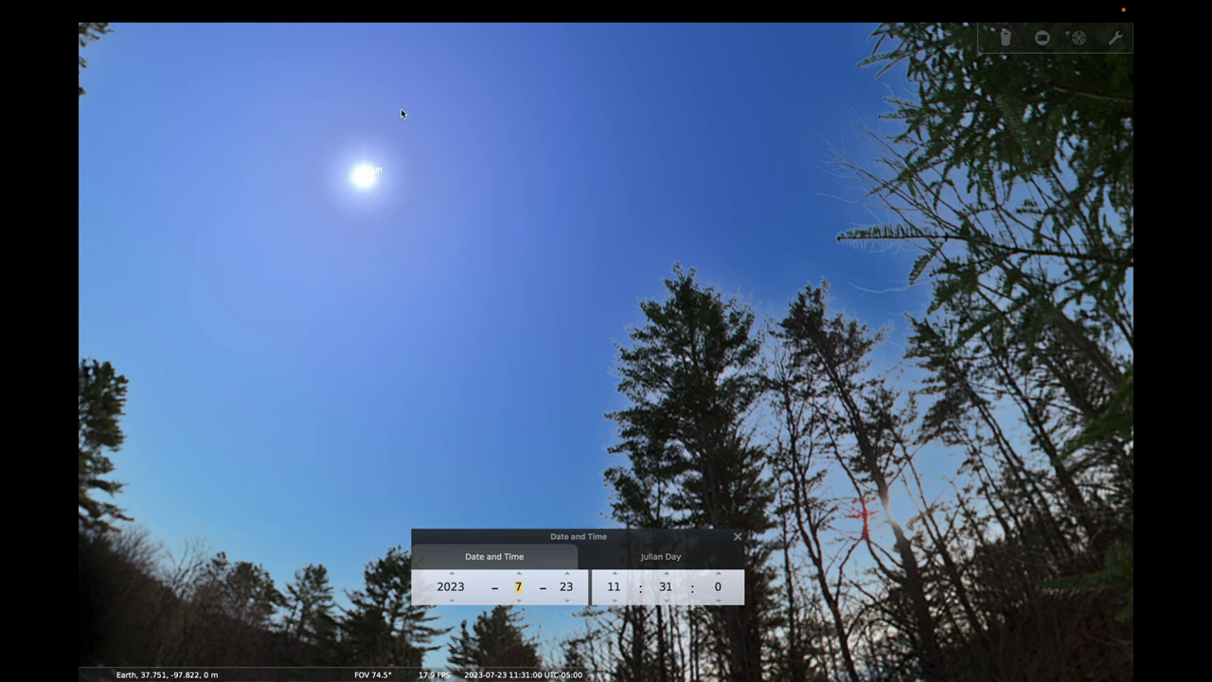
pyautogui.click(519, 574)
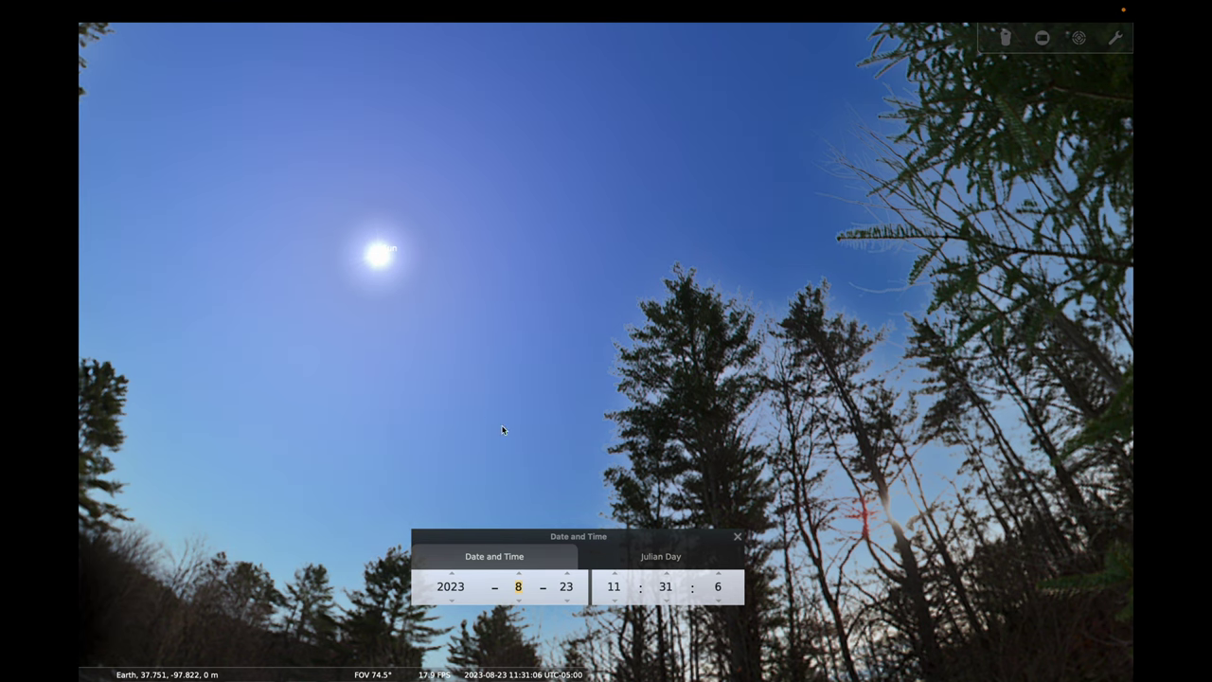
pyautogui.click(519, 574)
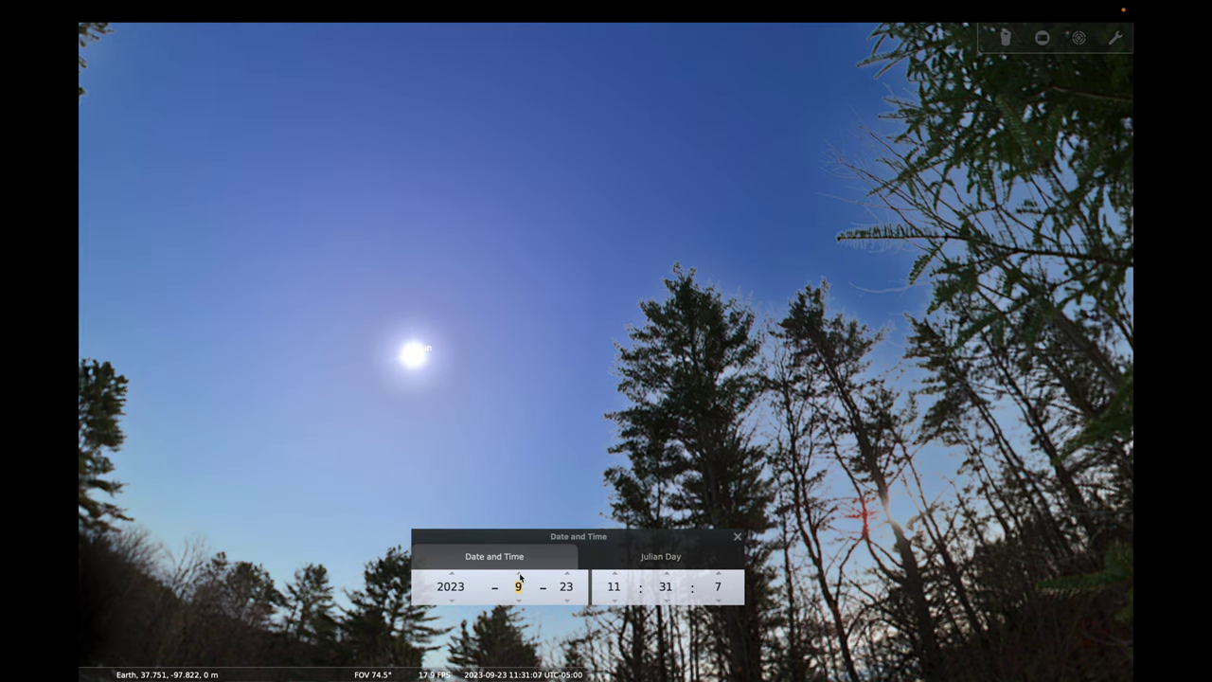
pyautogui.click(519, 575)
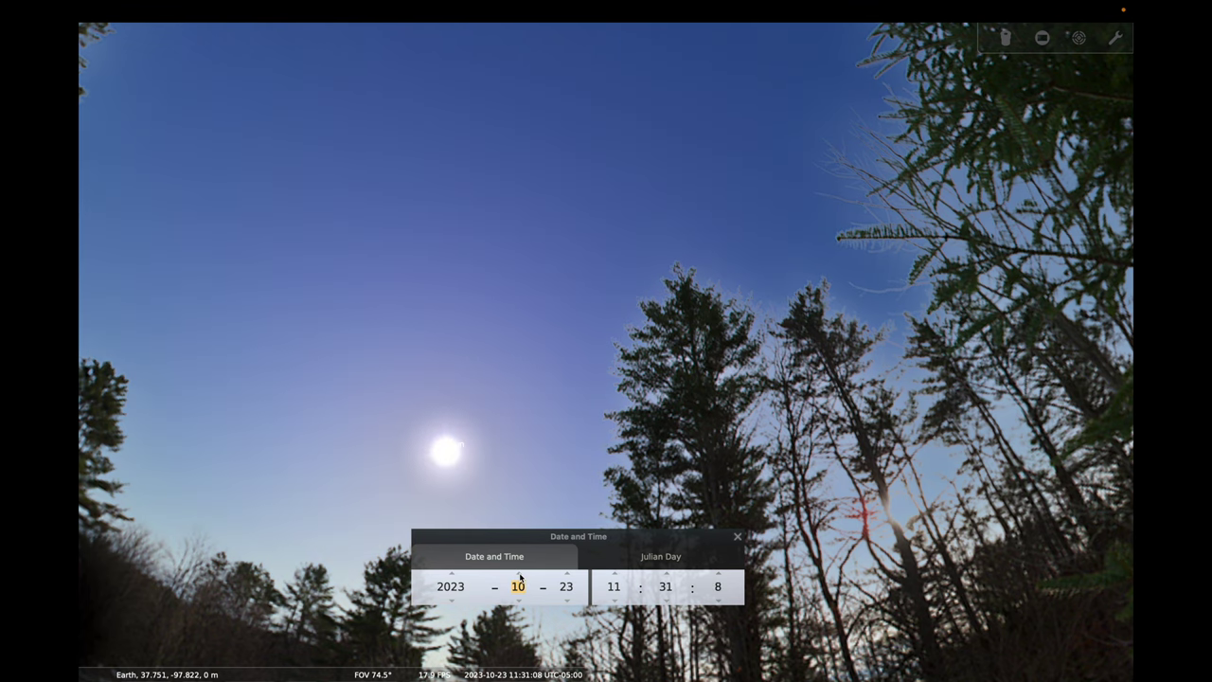
pyautogui.click(519, 574)
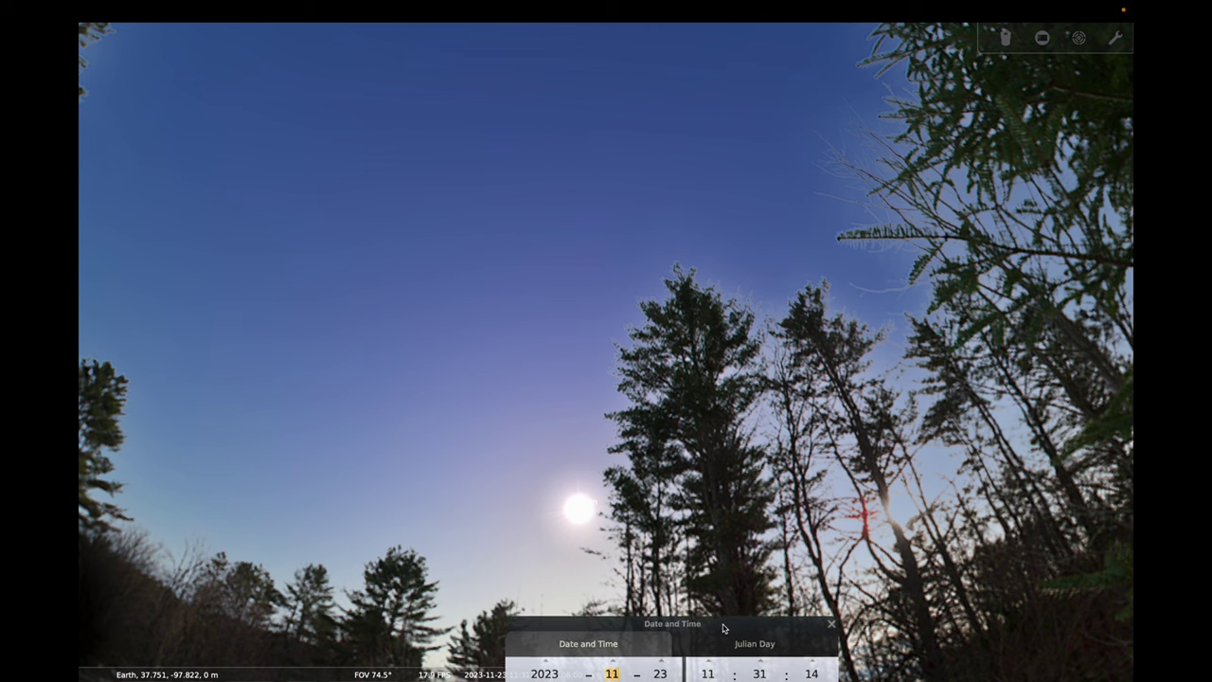
pyautogui.moveTo(727, 657); pyautogui.dragTo(732, 607)
pyautogui.click(617, 612)
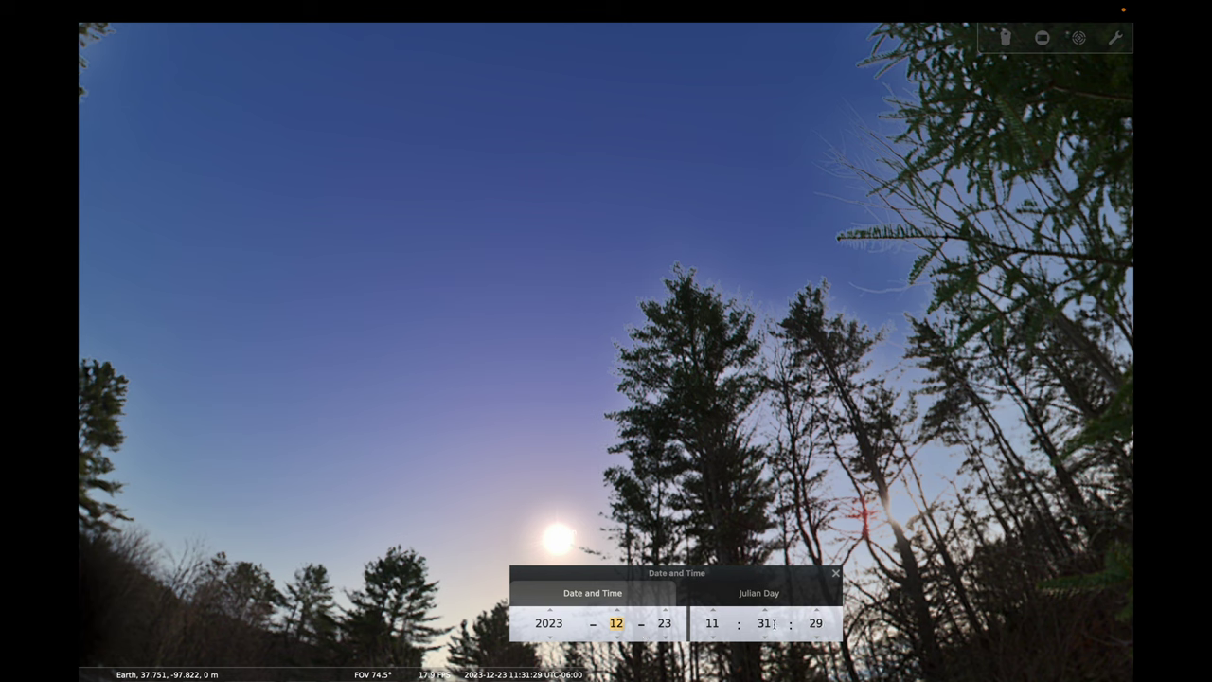
# - Lower the simulated minutes to 0 so the time is 11:00 on 23 December 2023
pyautogui.scroll(-9, 765, 640)
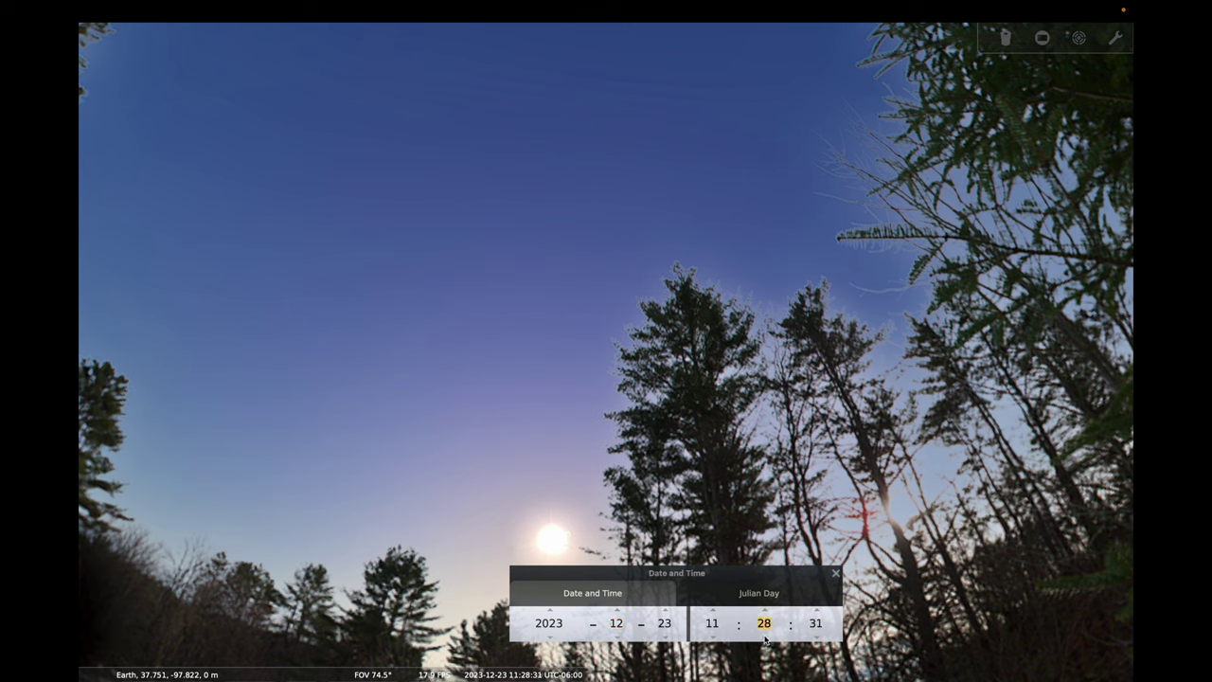
pyautogui.scroll(-3, 765, 640)
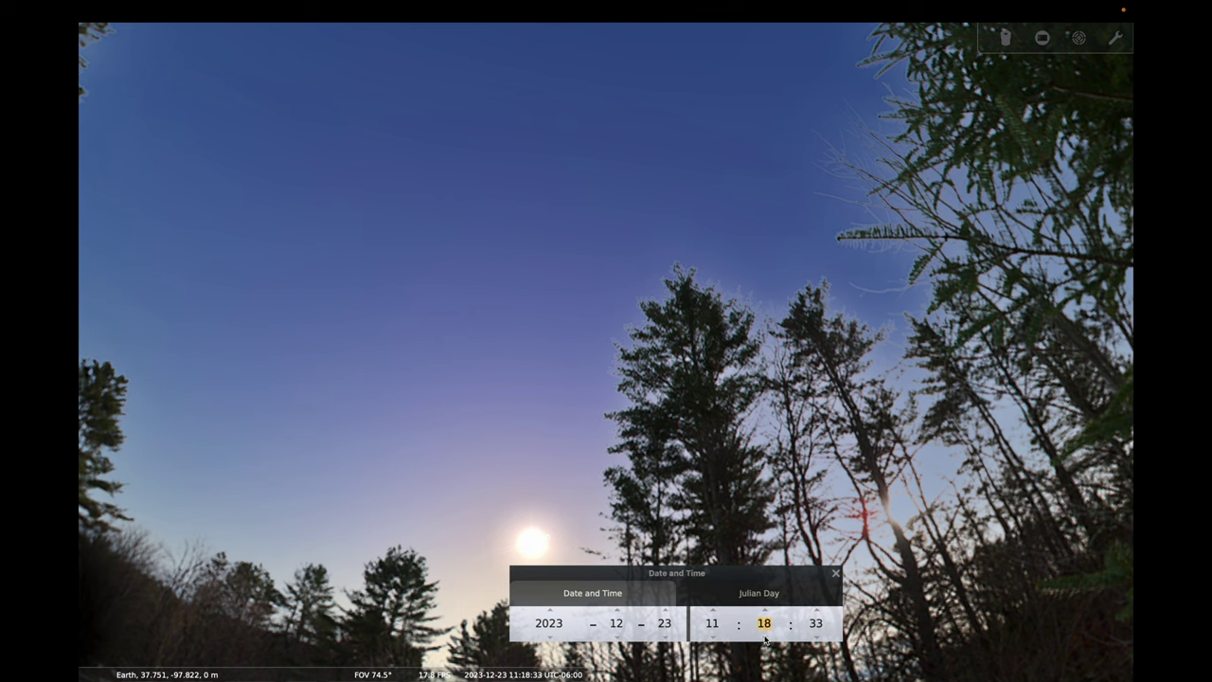
pyautogui.scroll(-11, 765, 640)
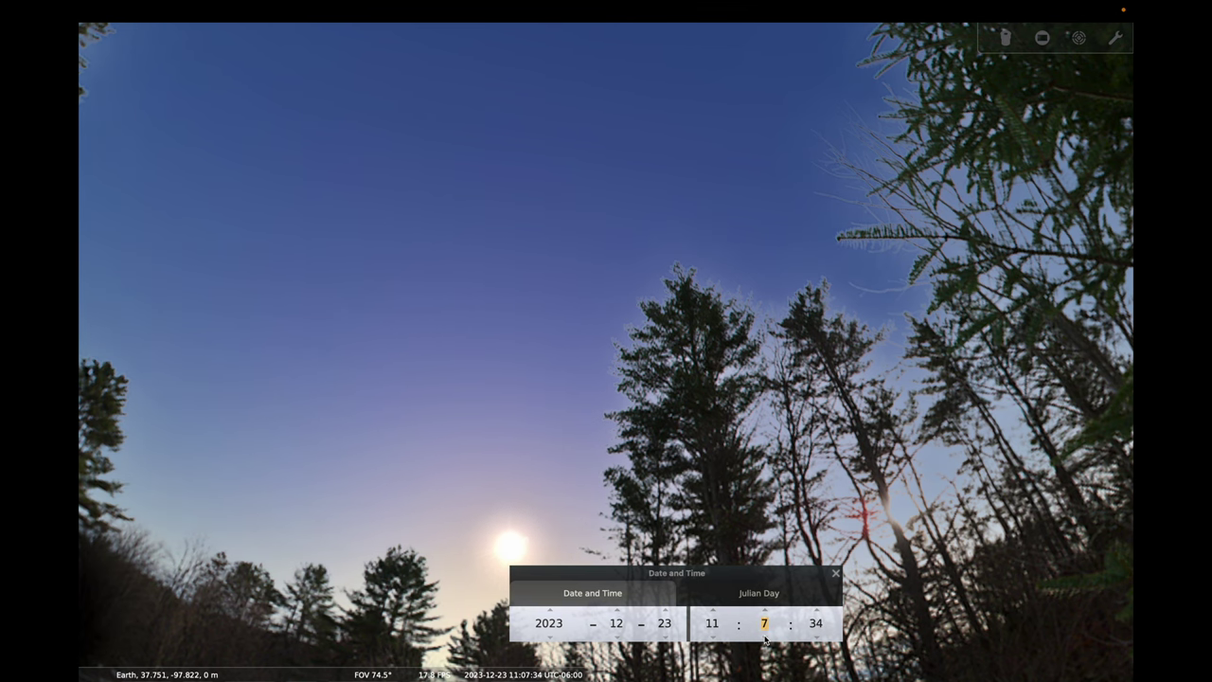
pyautogui.scroll(-1, 765, 640)
pyautogui.scroll(-3, 765, 640)
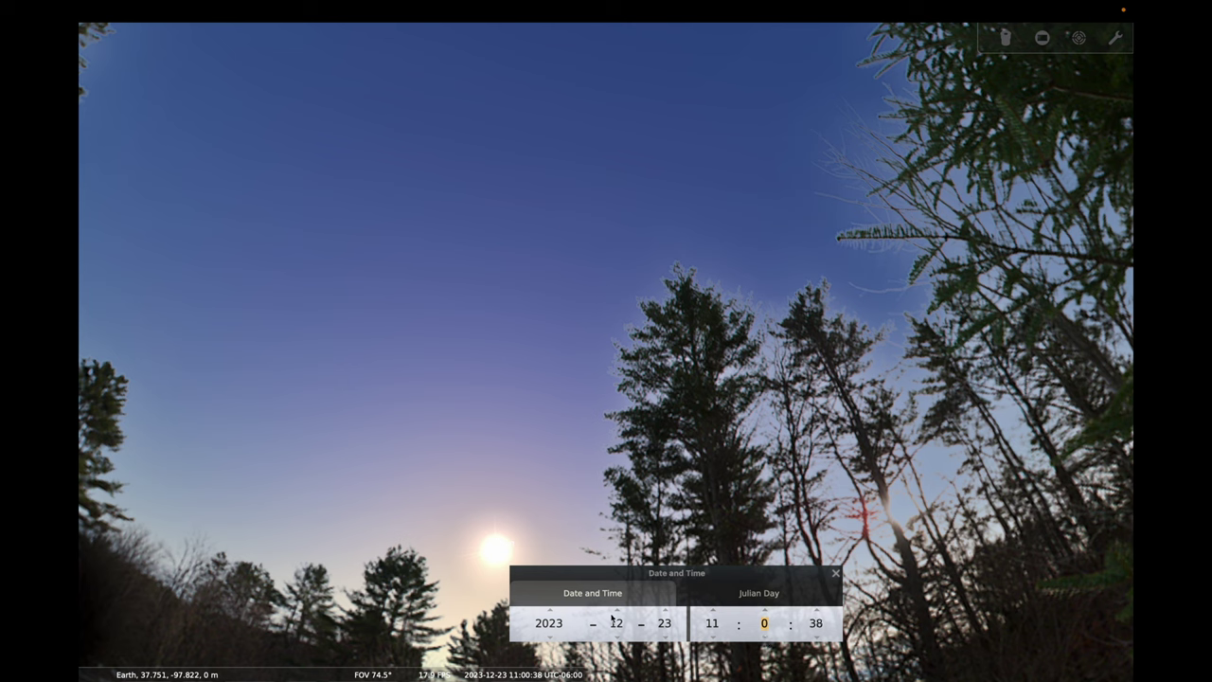
# - Step the simulated month back from December to January 2023 to examine the Sun's path at 11:00
pyautogui.scroll(-1, 617, 640)
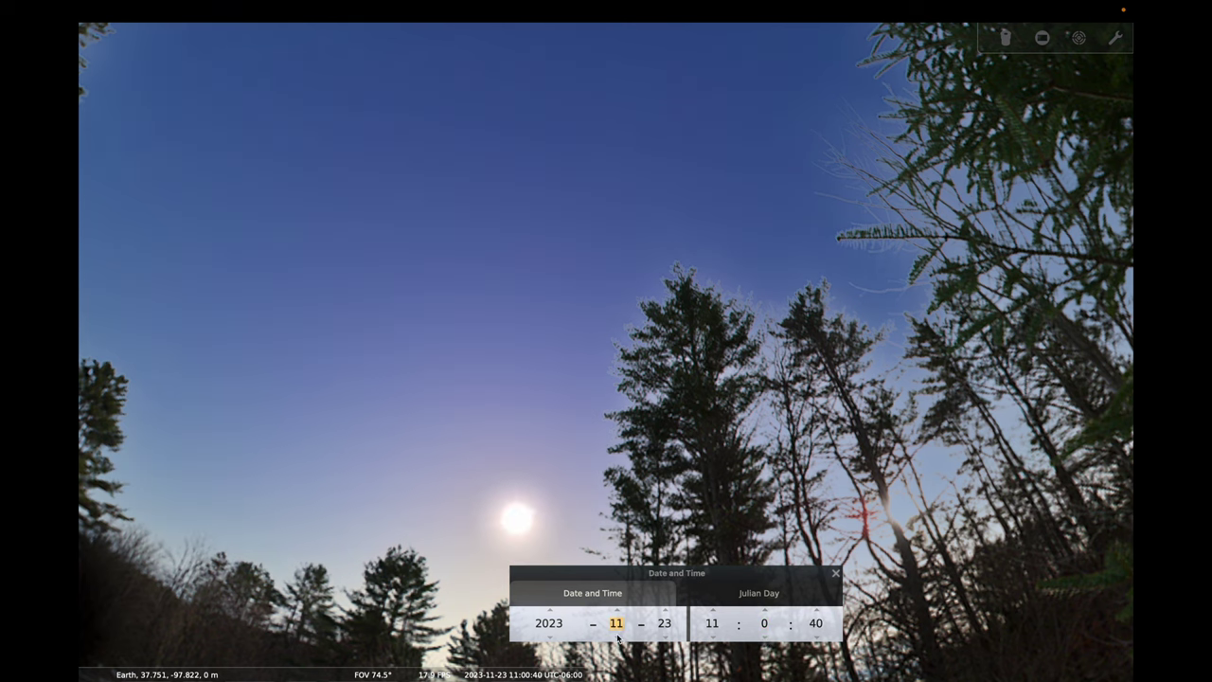
pyautogui.scroll(-1, 617, 640)
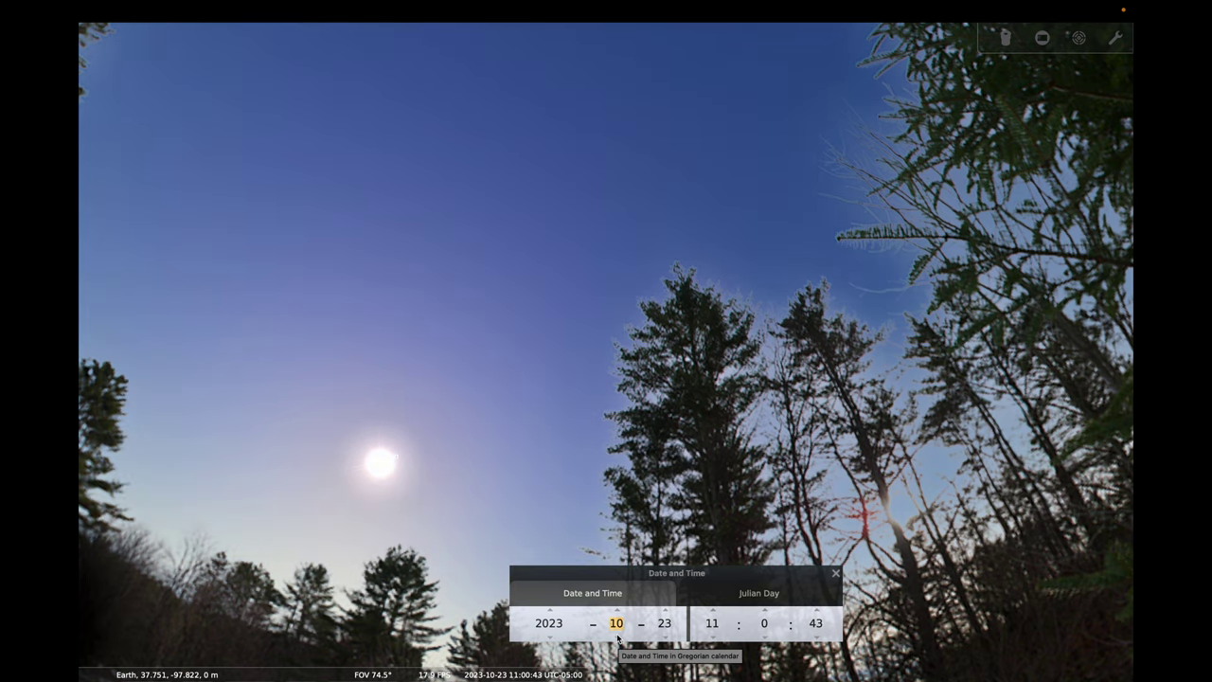
pyautogui.scroll(-1, 617, 640)
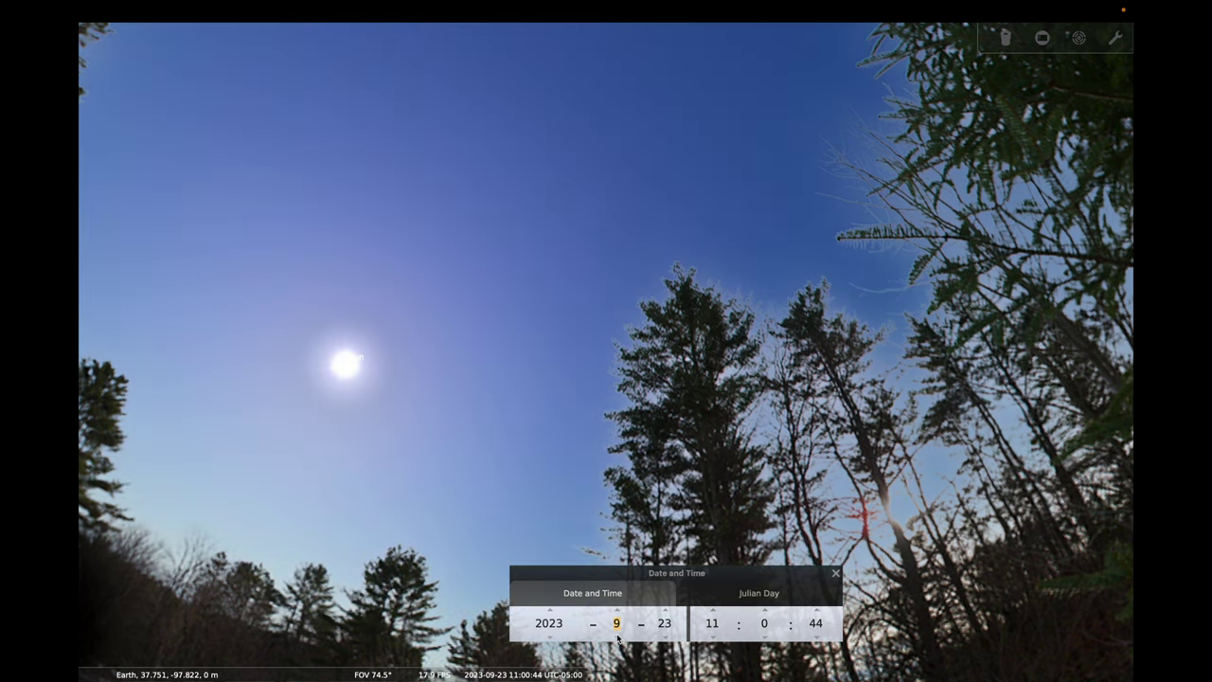
pyautogui.scroll(-1, 617, 640)
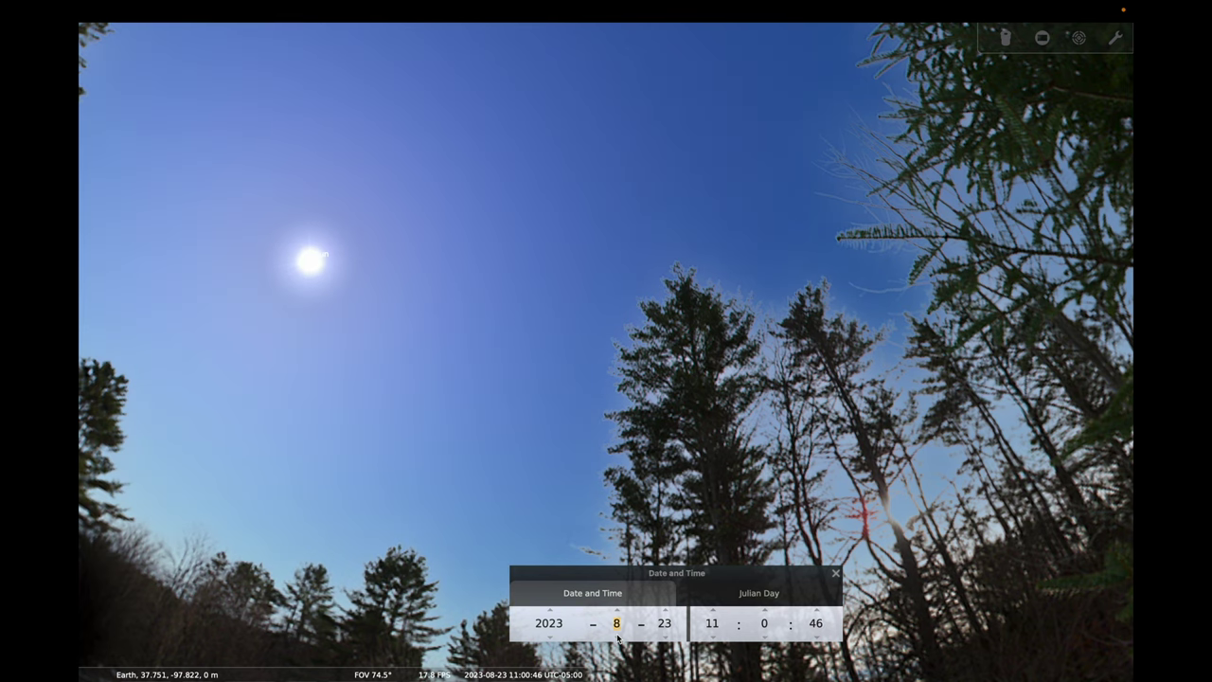
pyautogui.scroll(-1, 618, 640)
pyautogui.scroll(-5, 618, 640)
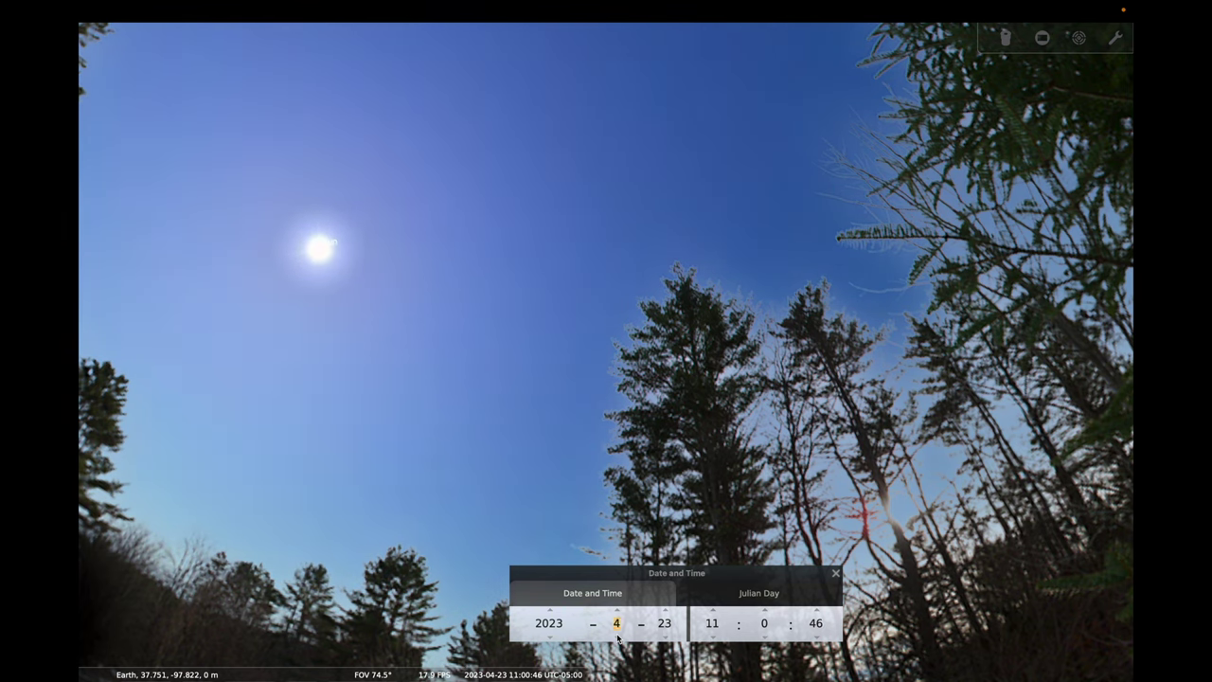
pyautogui.scroll(-1, 617, 640)
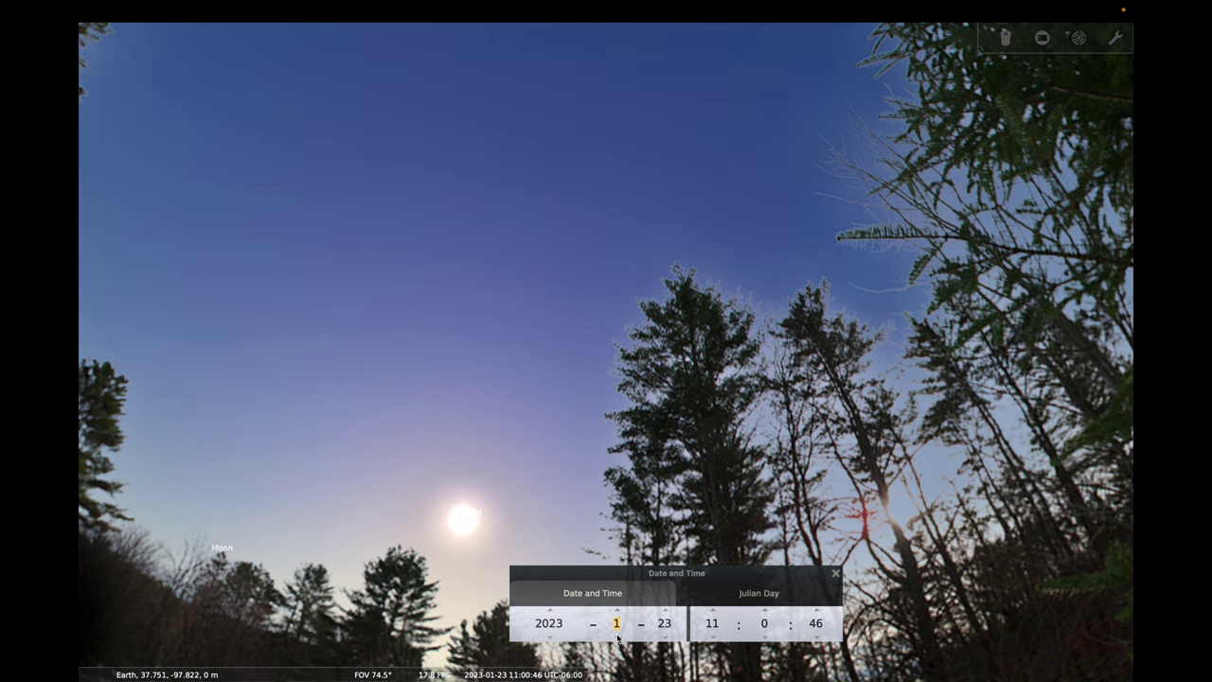
# - Run the months back through 2022 to 2019 to trace the analemma, and return the date to 23 January 2023
pyautogui.scroll(-8, 618, 640)
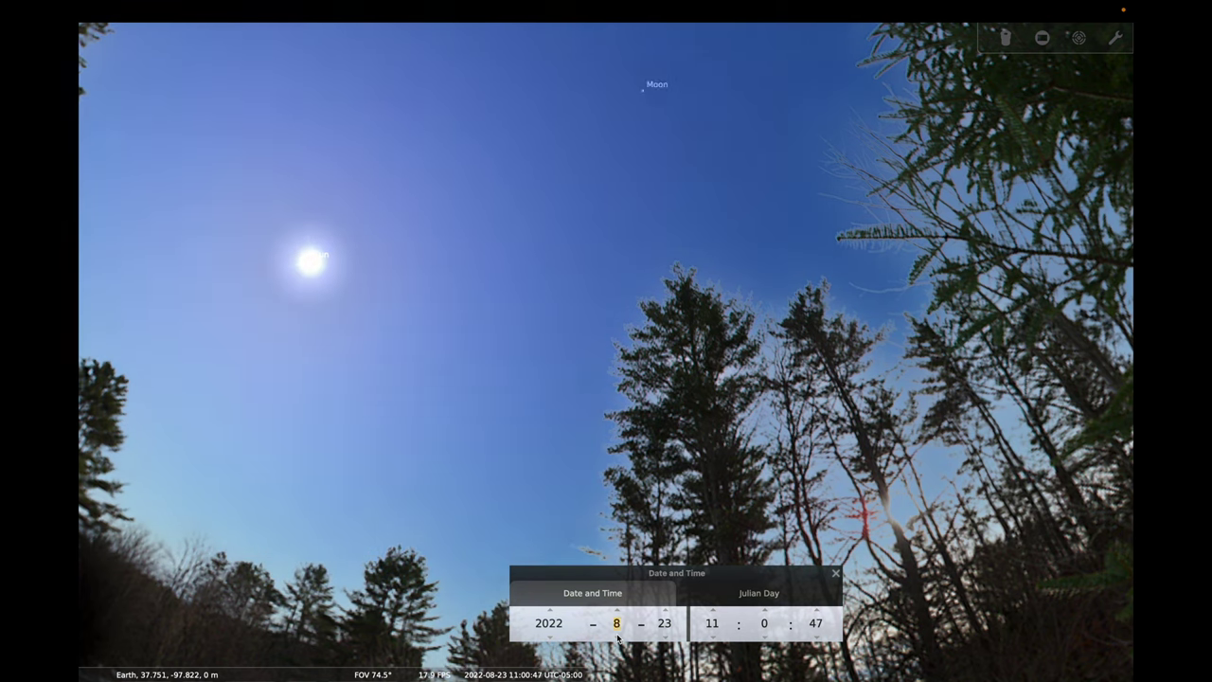
pyautogui.scroll(-11, 617, 640)
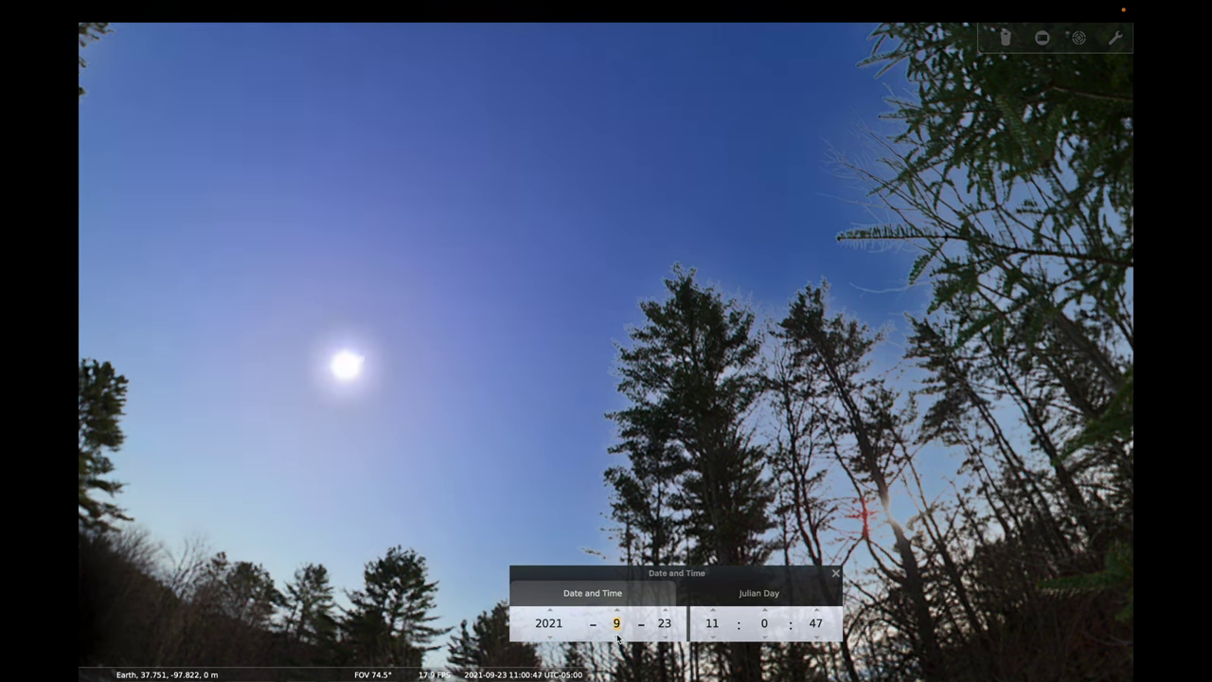
pyautogui.scroll(-10, 618, 640)
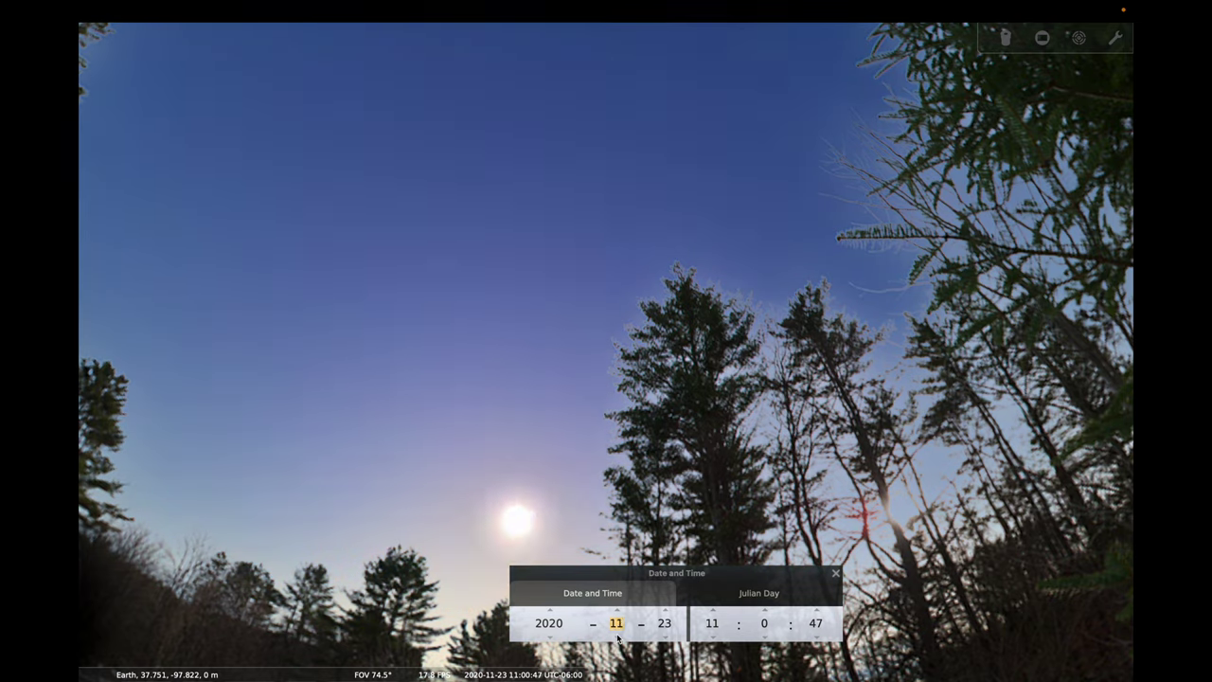
pyautogui.scroll(-11, 617, 640)
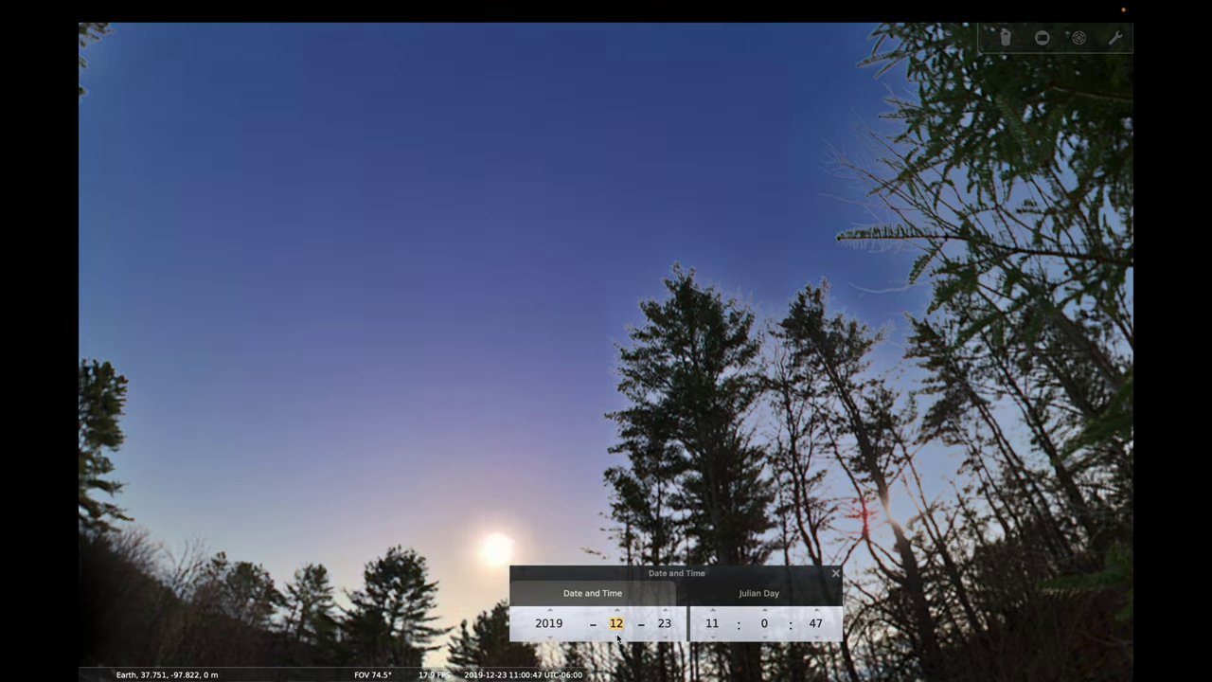
pyautogui.scroll(-8, 617, 640)
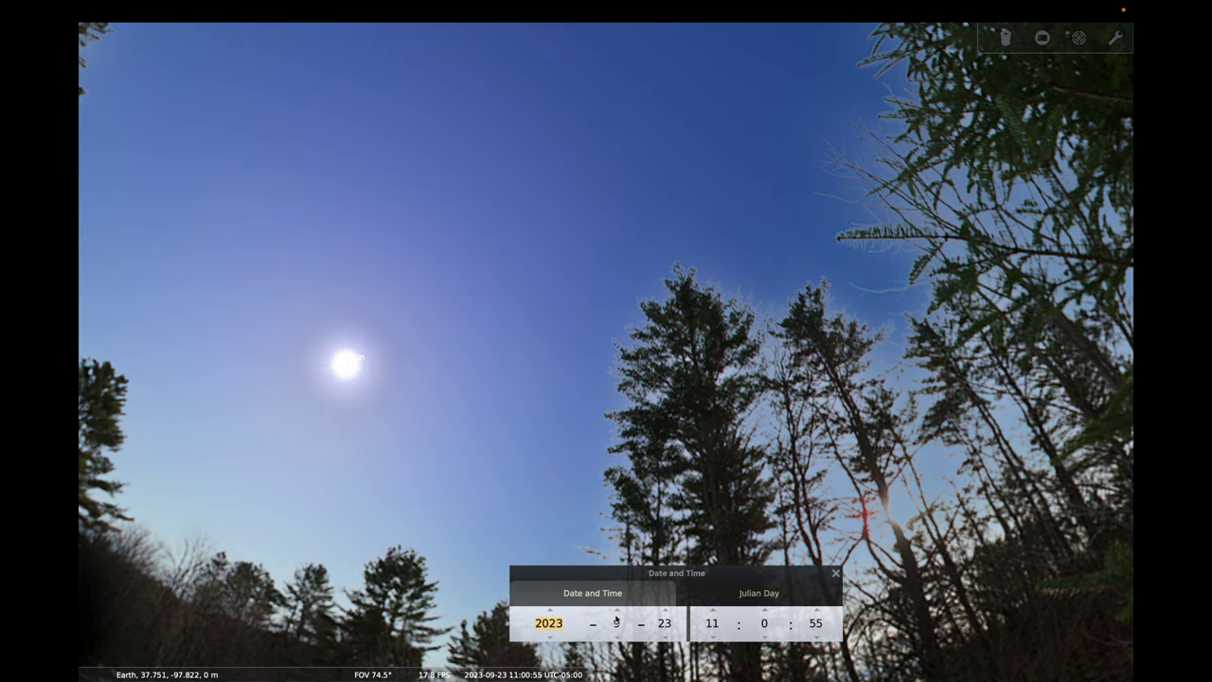
pyautogui.scroll(-8, 618, 635)
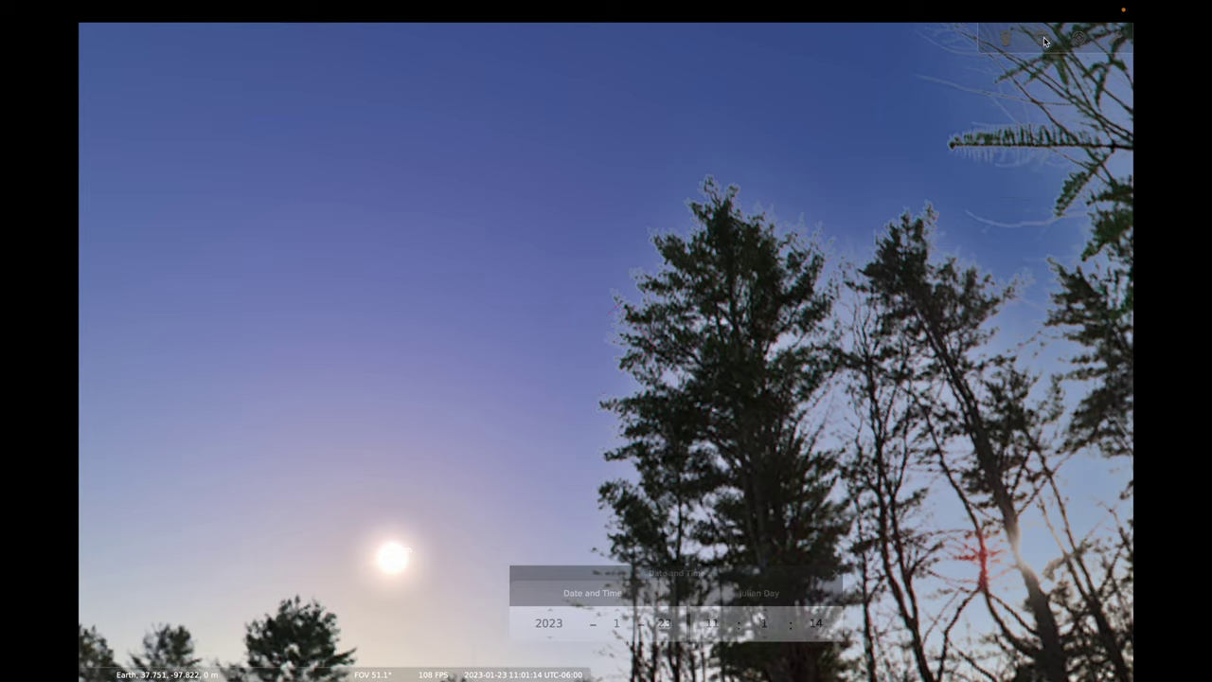
# - Show the EOS 5D II full-frame sensor outline and set its telescope to Photo Lens 24mm f/2.0, with a wider view of the landscape
pyautogui.click(1042, 39)
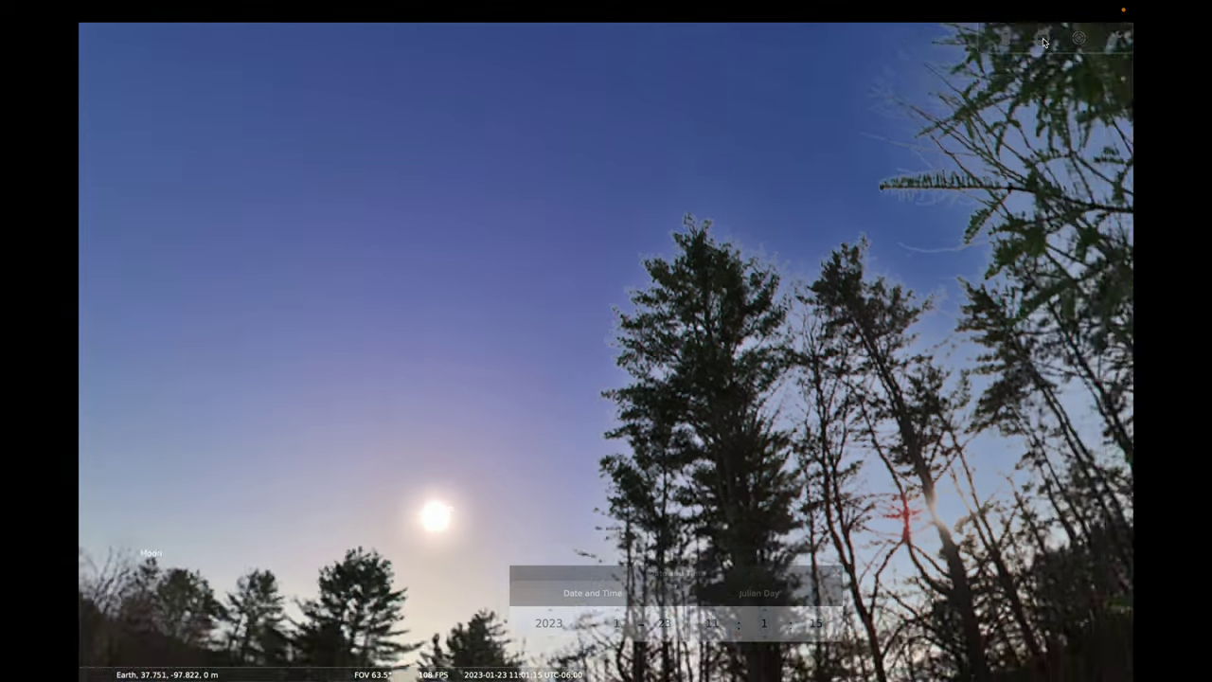
pyautogui.scroll(-5, 569, 181)
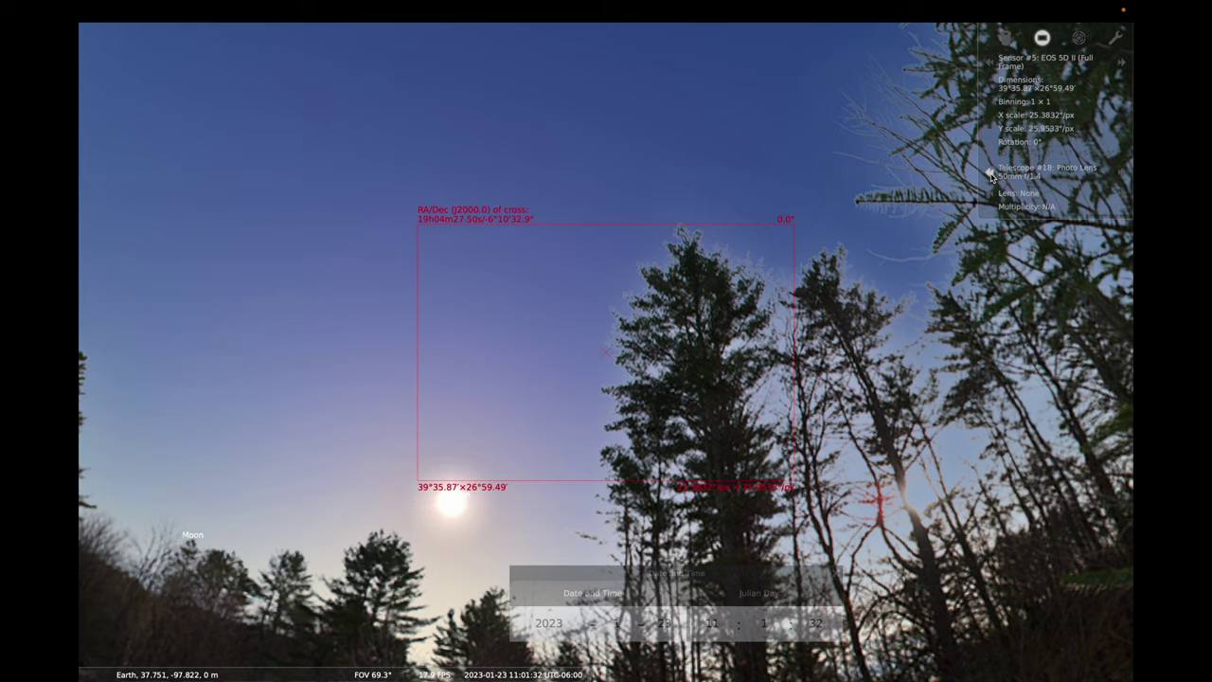
pyautogui.click(990, 174)
pyautogui.click(990, 173)
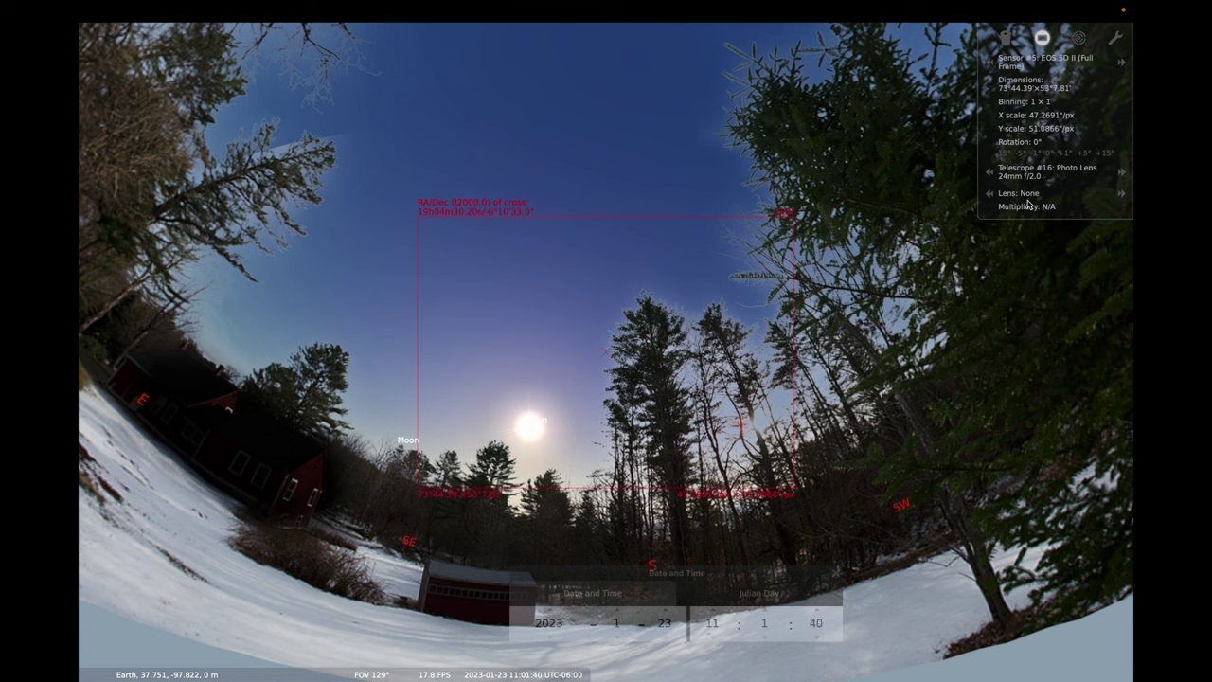
# - Step the months from January to May 2023 and back to January to check the Sun's path against the landscape-oriented sensor frame
pyautogui.moveTo(746, 358); pyautogui.dragTo(741, 284)
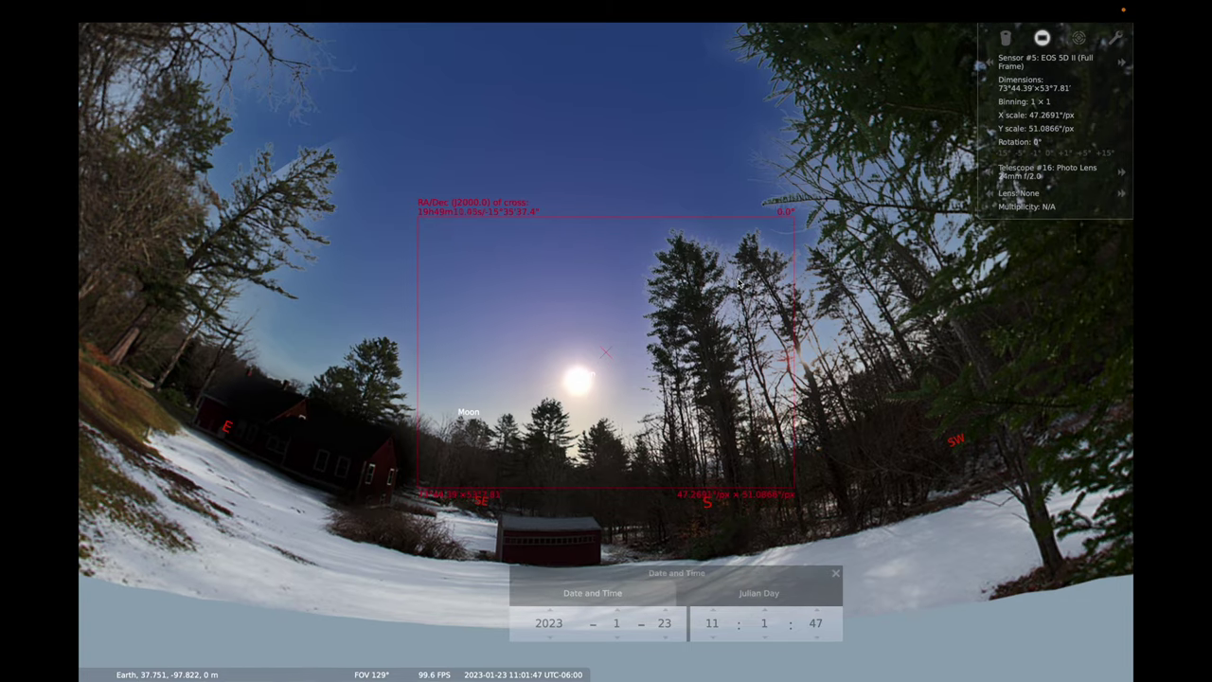
pyautogui.click(616, 611)
pyautogui.click(617, 610)
pyautogui.click(616, 611)
pyautogui.click(617, 611)
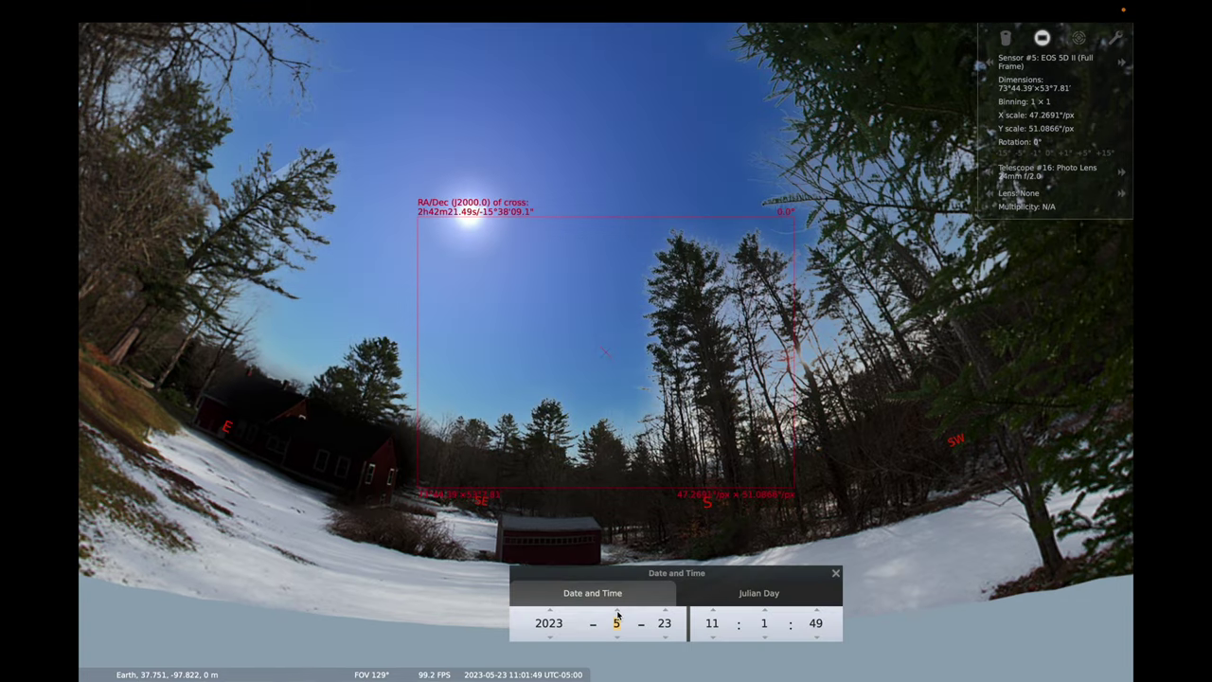
pyautogui.click(616, 637)
pyautogui.click(617, 636)
pyautogui.click(616, 636)
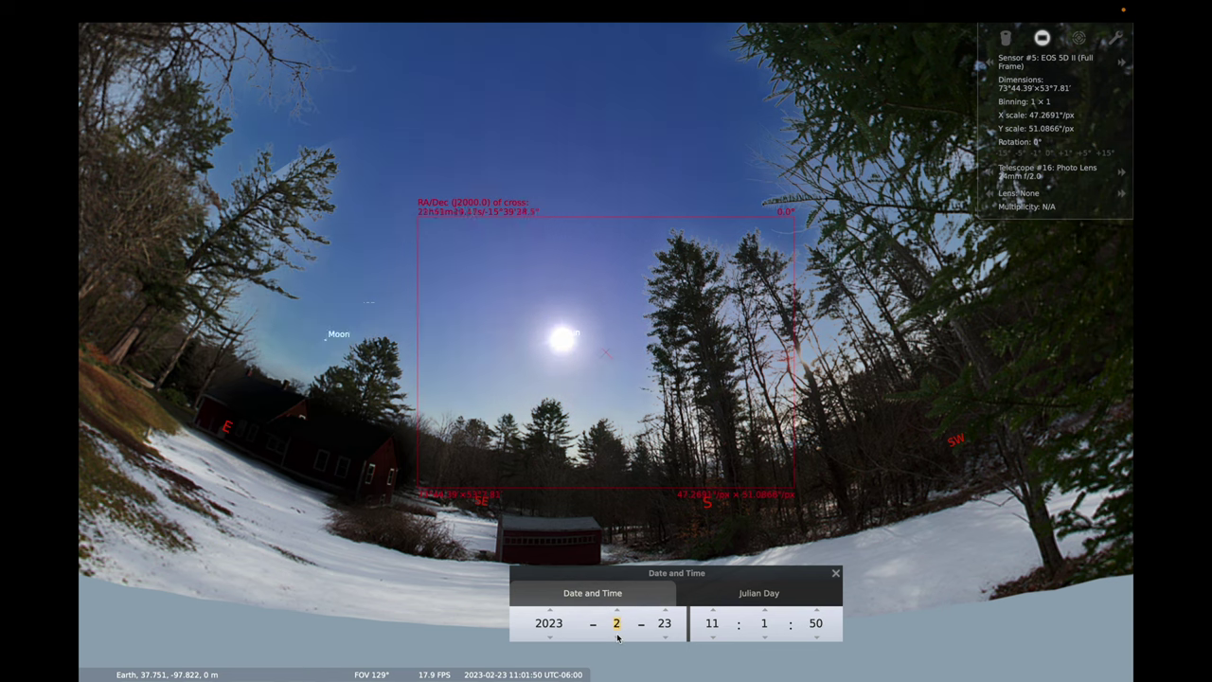
pyautogui.click(617, 636)
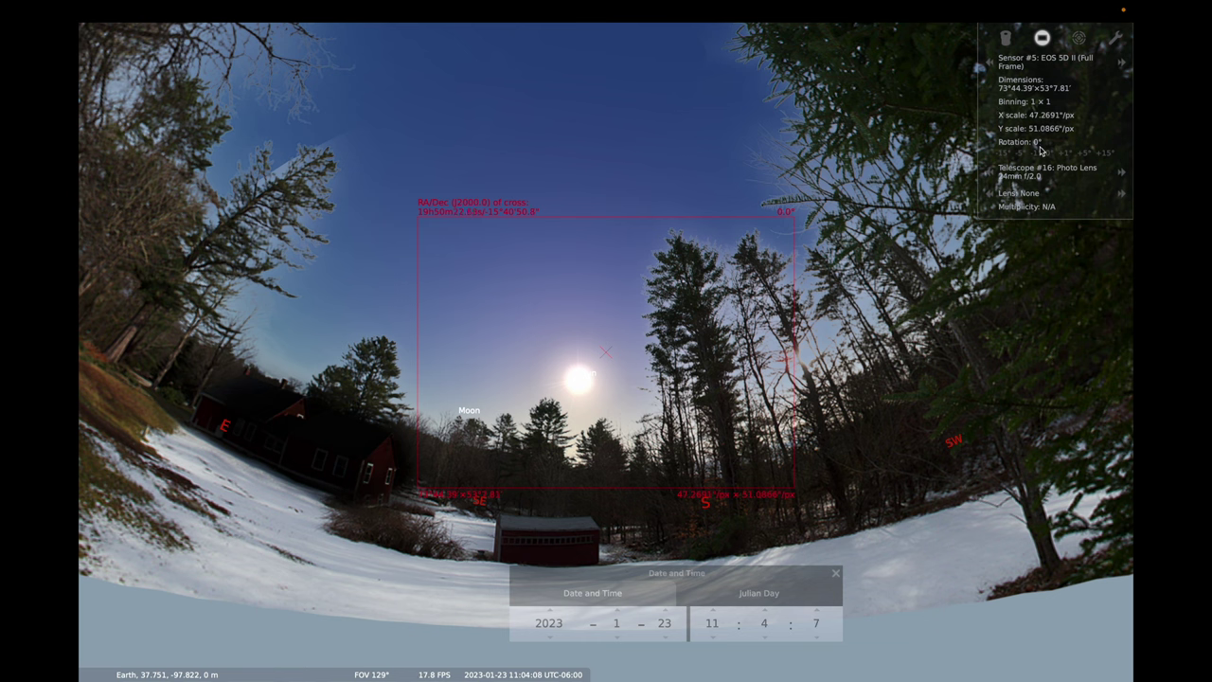
# - Set the rotation angle of the EOS 5D II (Full Frame) sensor to 90 degrees for a portrait frame
pyautogui.click(1117, 42)
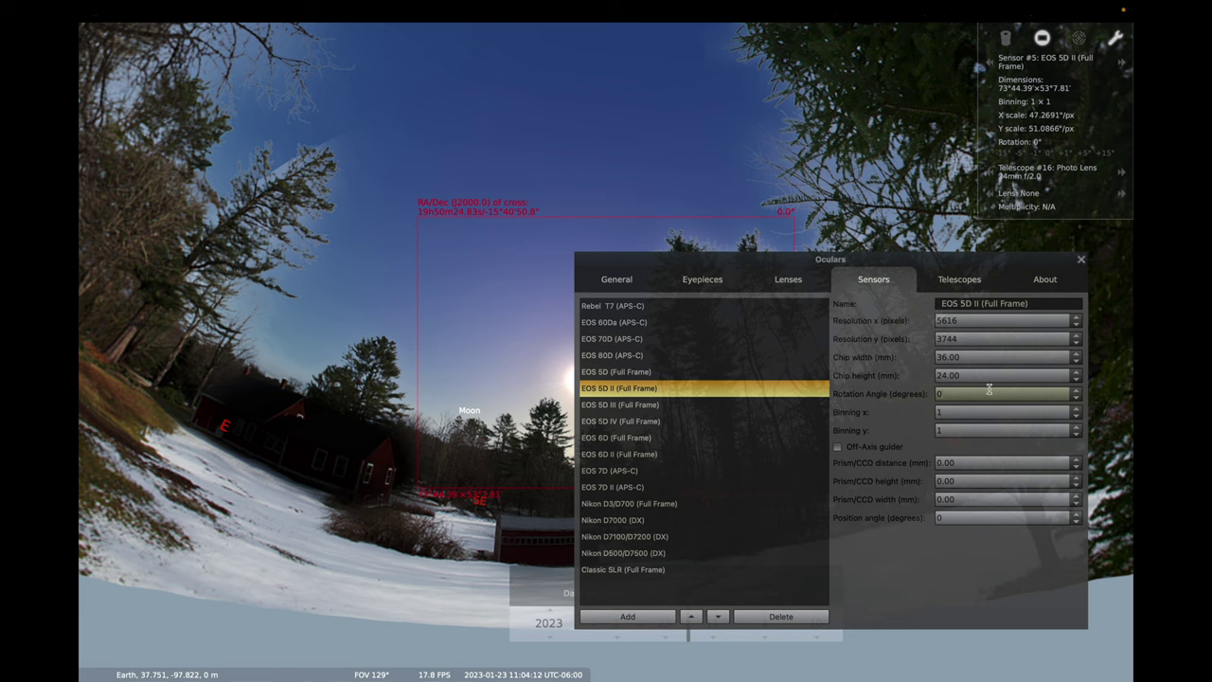
pyautogui.moveTo(988, 389); pyautogui.dragTo(863, 393)
pyautogui.write('90')
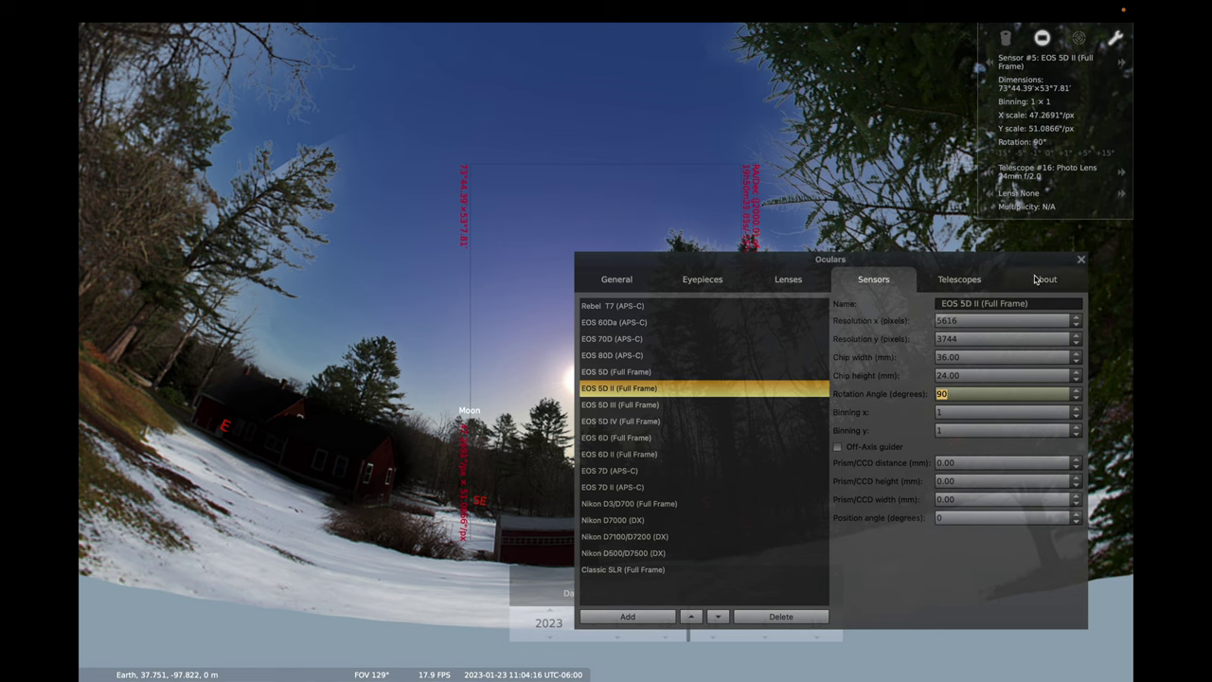
pyautogui.click(1080, 258)
# - Advance the months from January 2023 to April 2024 to check the Sun's path against the portrait sensor frame
pyautogui.moveTo(710, 361); pyautogui.dragTo(792, 340)
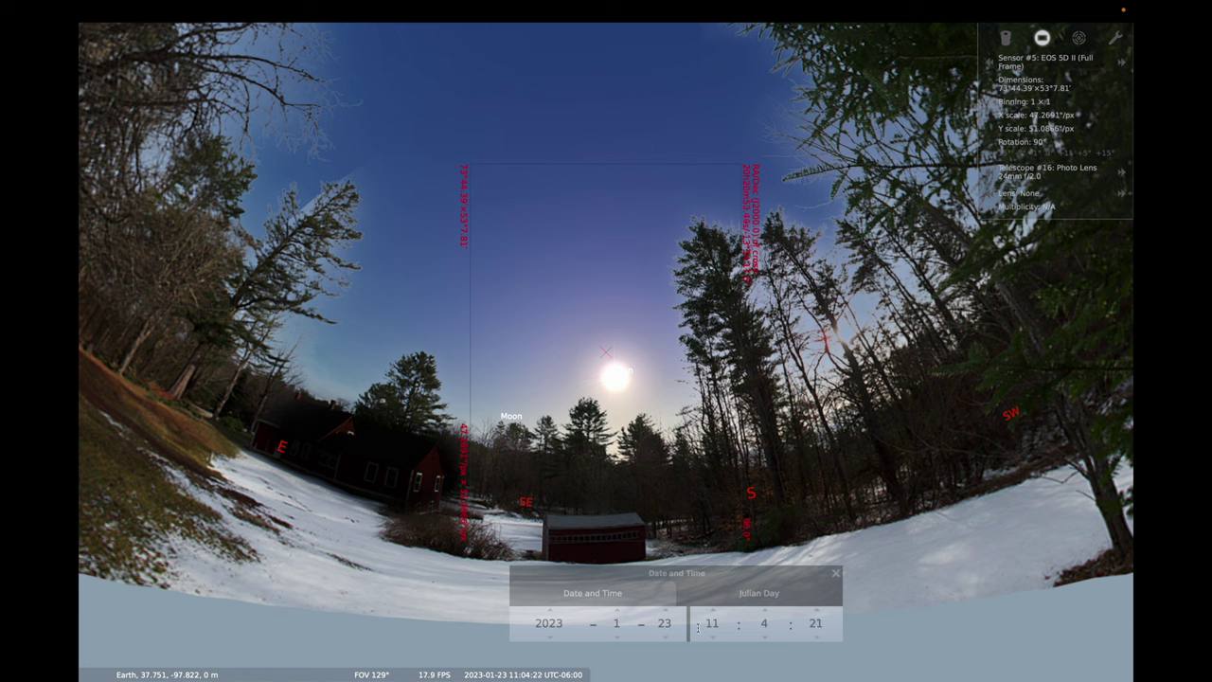
pyautogui.click(617, 611)
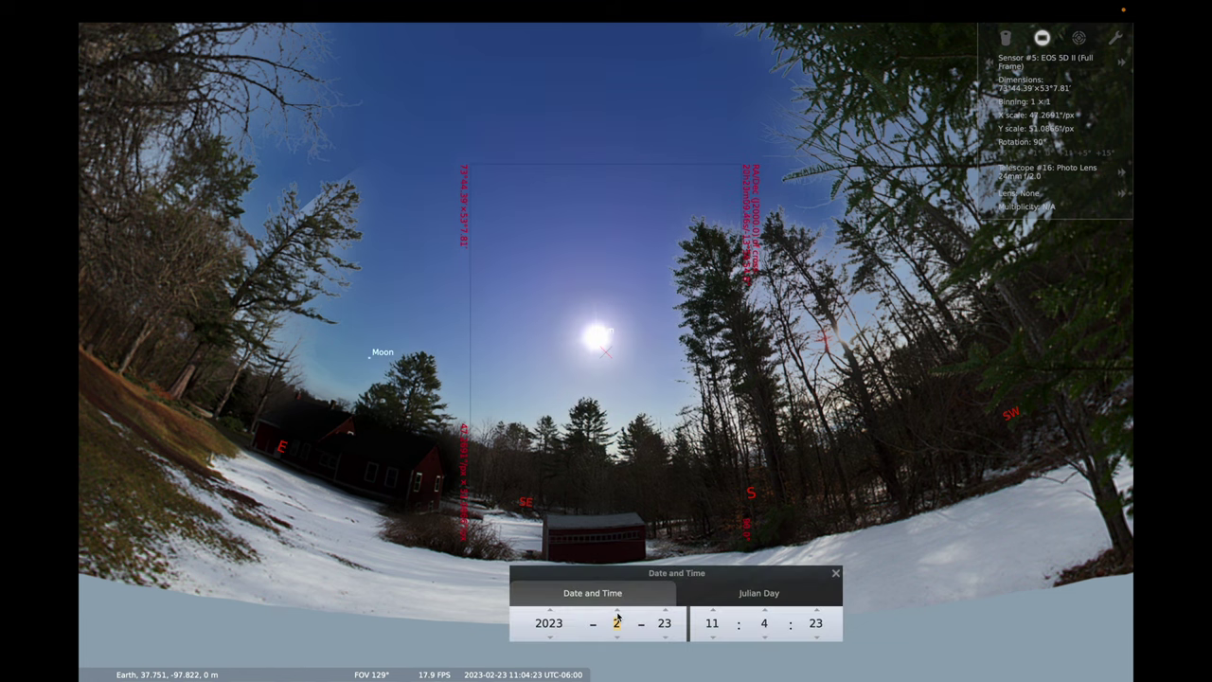
pyautogui.click(617, 612)
pyautogui.click(616, 611)
pyautogui.click(617, 611)
pyautogui.scroll(11, 618, 616)
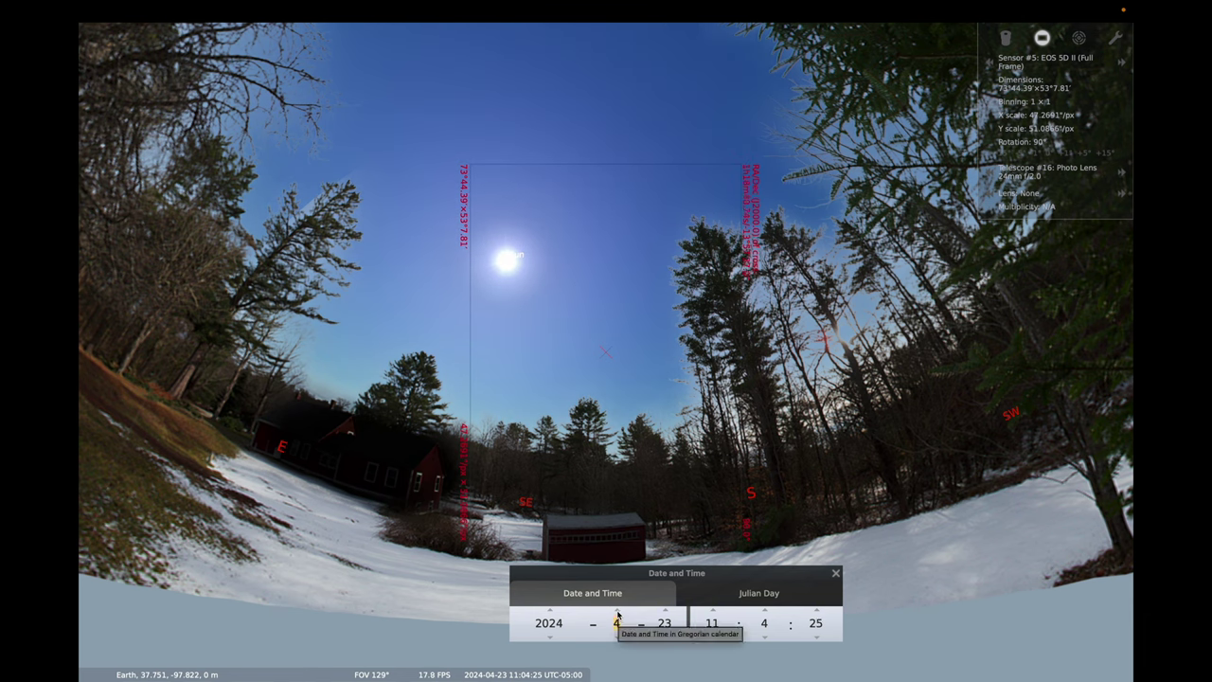
# - Run the months back to June 2022 and forward to March 2025 to check whether the whole analemma fits the portrait frame
pyautogui.scroll(-20, 618, 625)
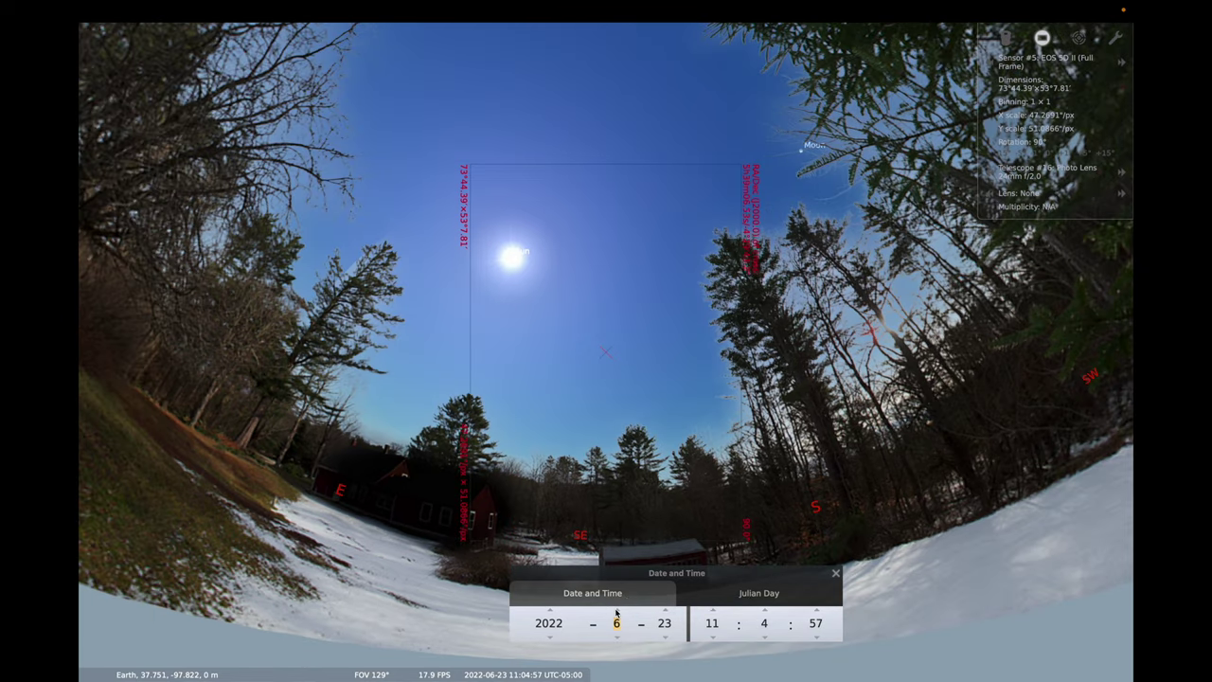
pyautogui.scroll(9, 617, 620)
pyautogui.scroll(10, 616, 620)
pyautogui.scroll(11, 615, 613)
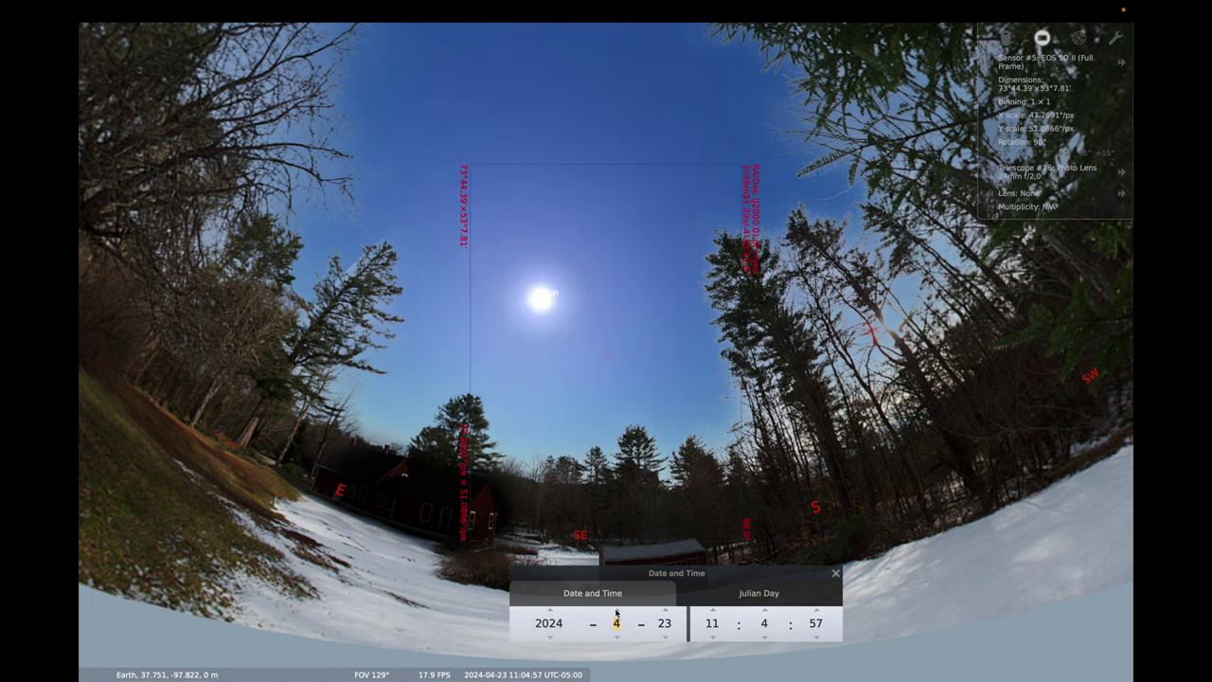
pyautogui.scroll(10, 617, 613)
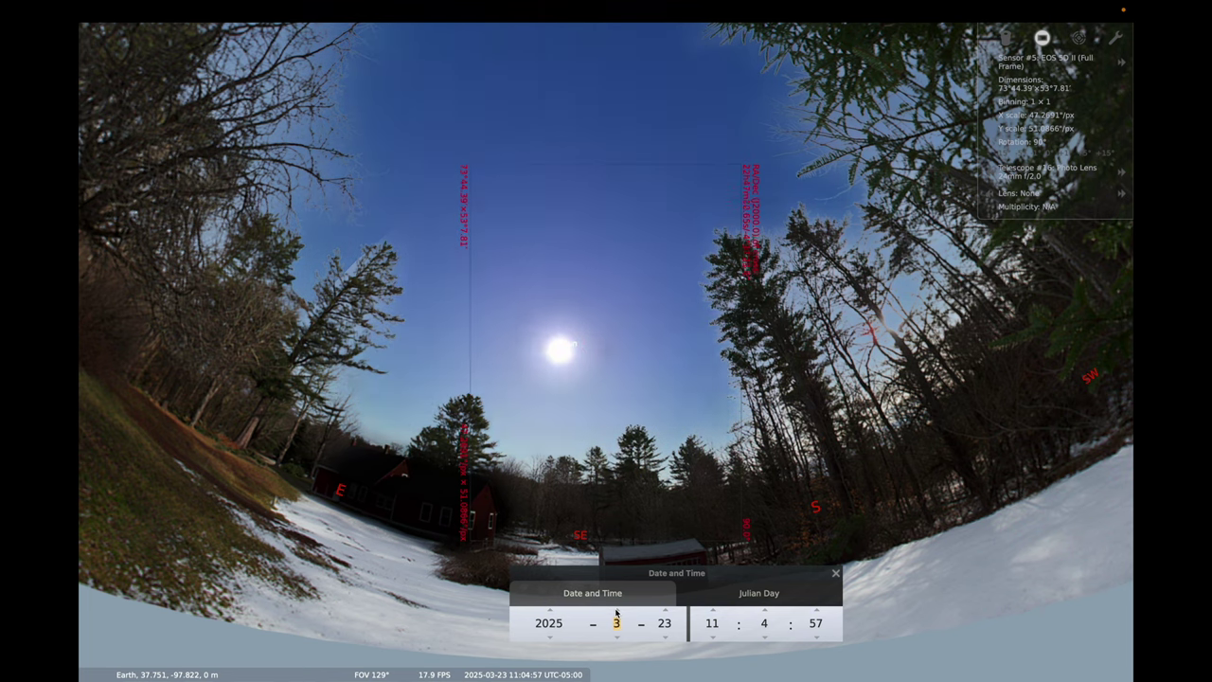